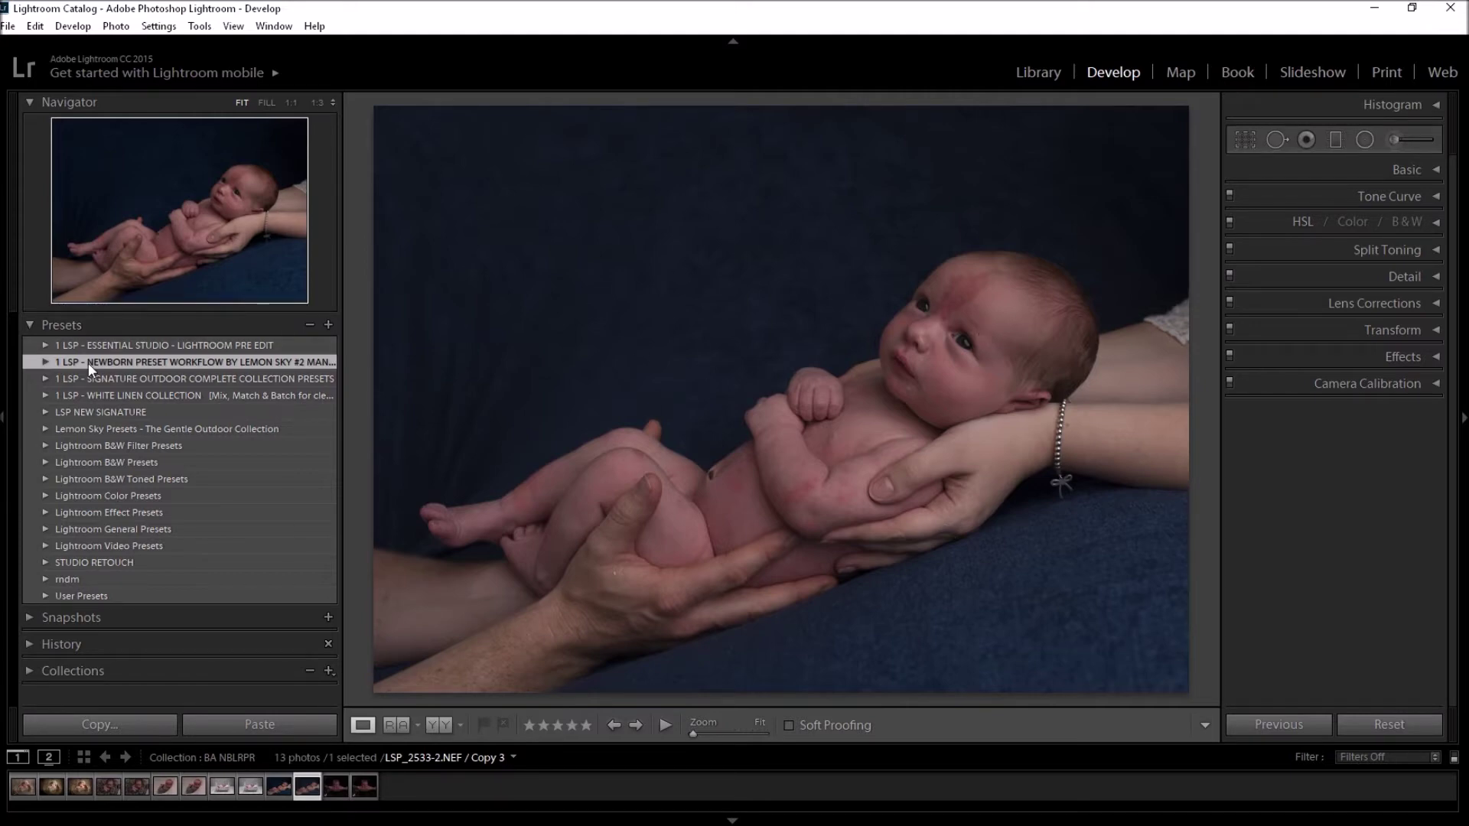
Expand the NEWBORN PRESET WORKFLOW folder, browse its tips and base presets, then open the Adjustment Brush.
click(47, 363)
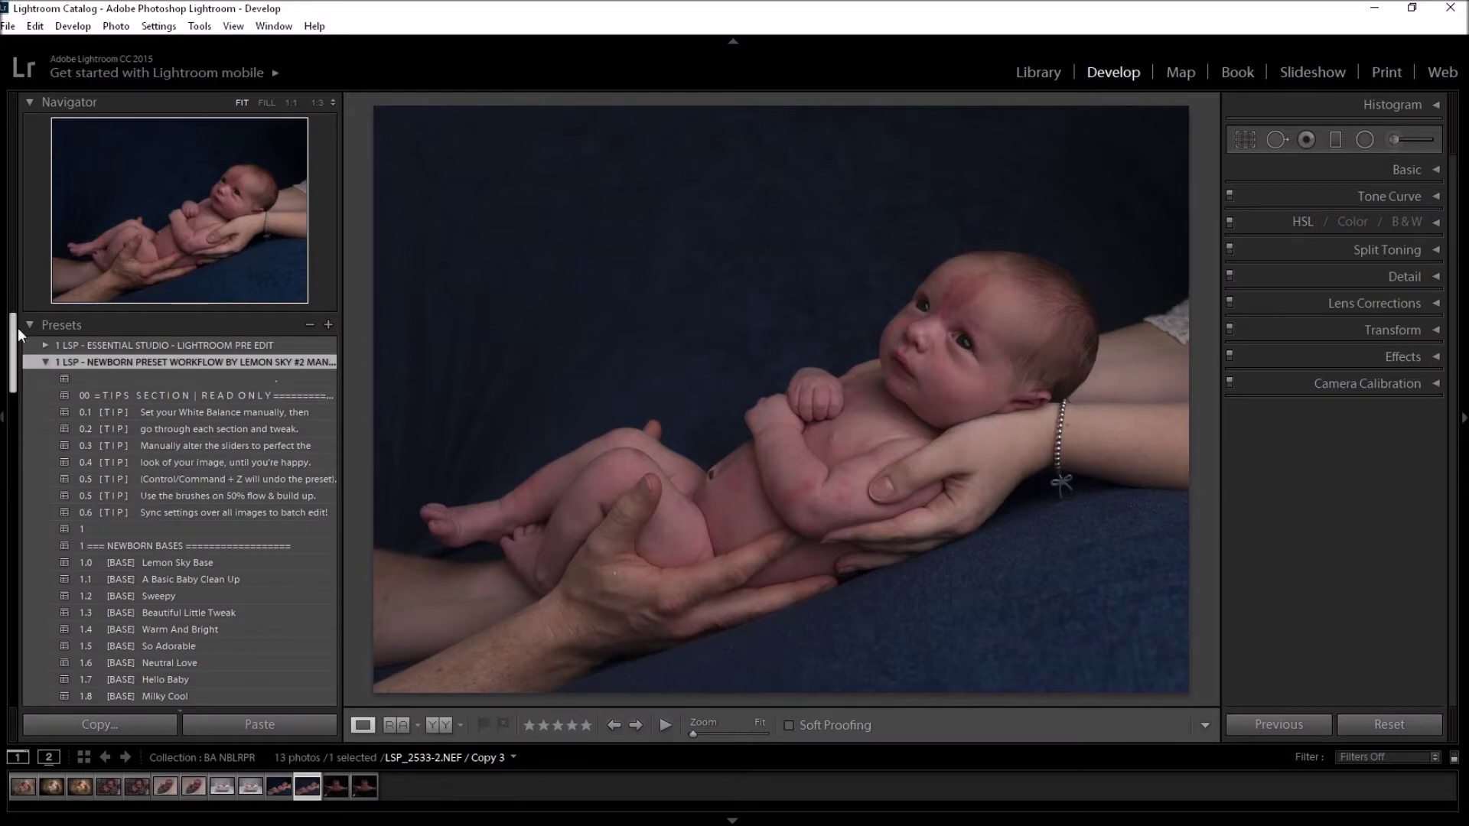
mouse_move(14, 334)
mouse_down()
mouse_move(16, 366)
mouse_move(17, 329)
mouse_up()
drag(12, 369, 12, 375)
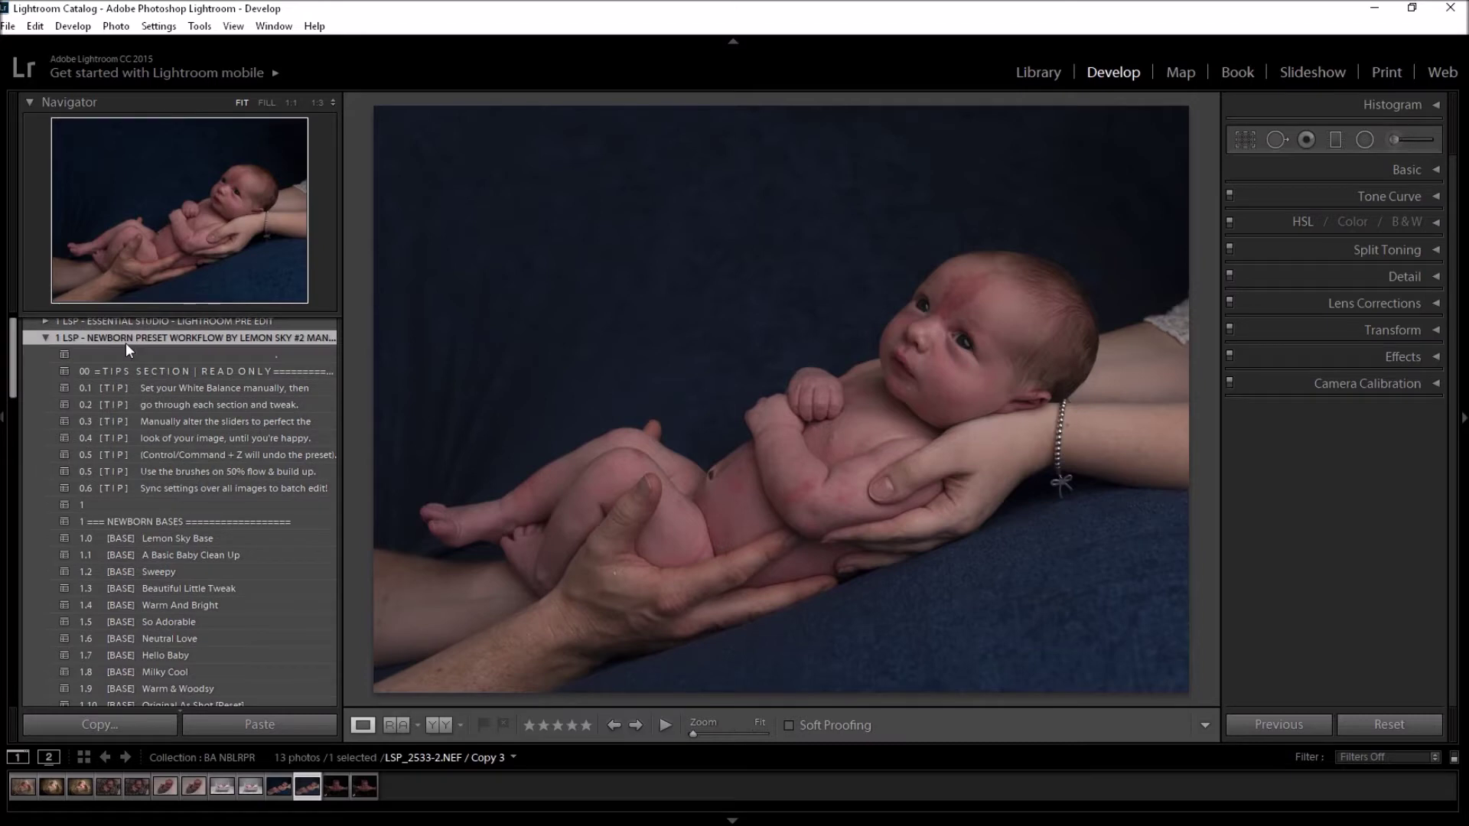
drag(12, 350, 26, 572)
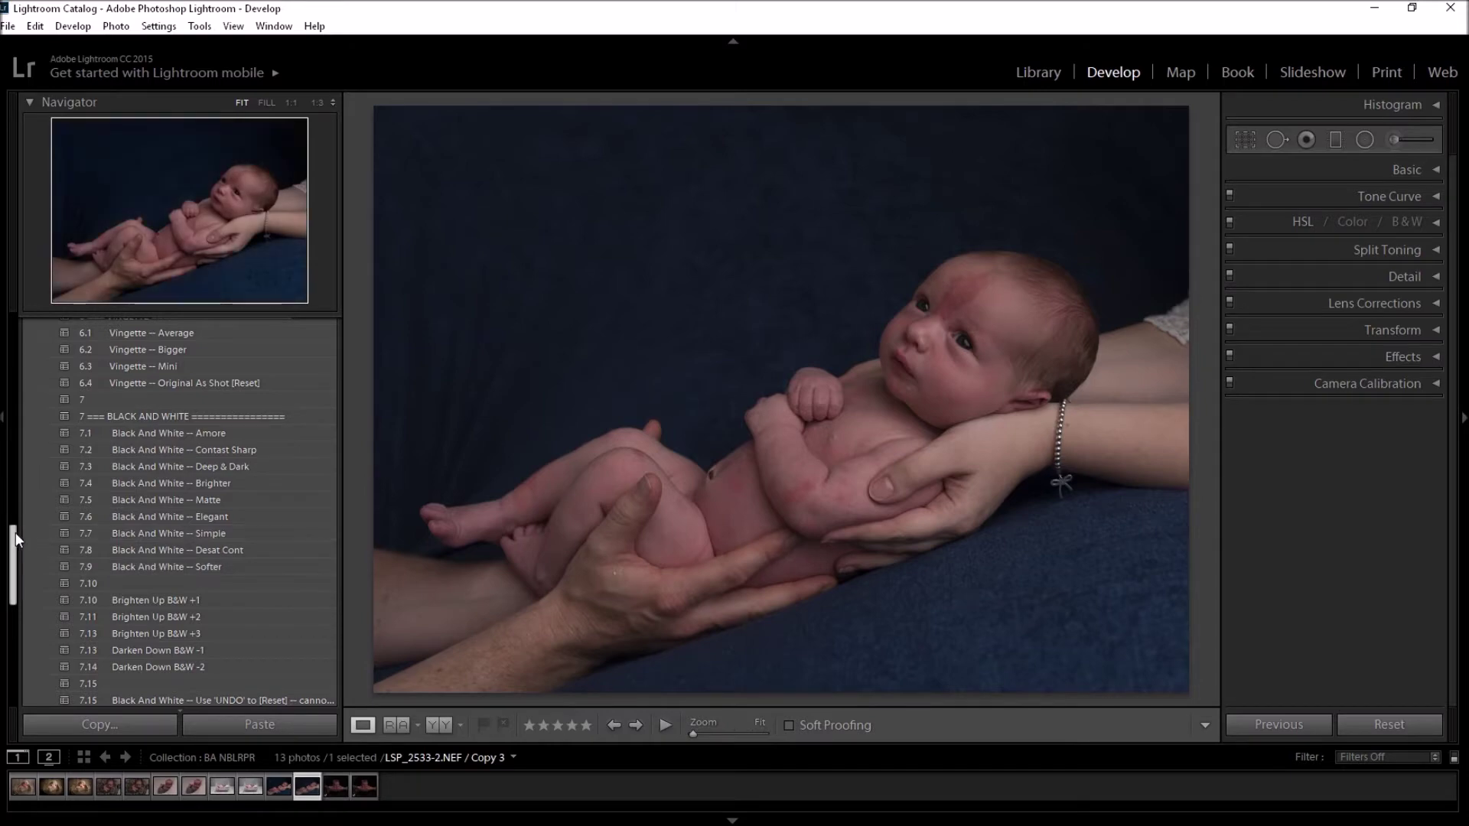
drag(15, 532, 13, 379)
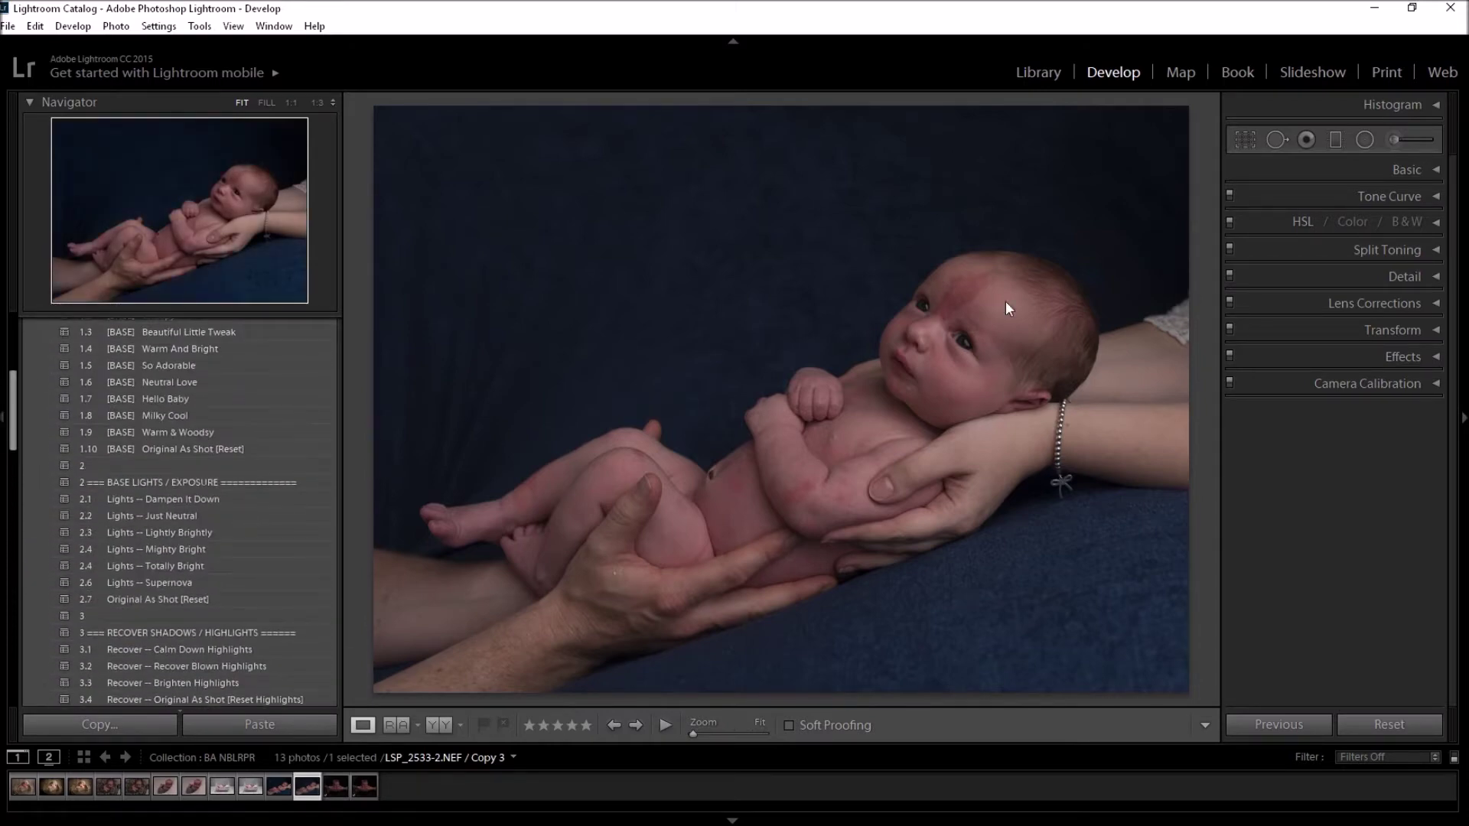
click(1393, 141)
click(1366, 193)
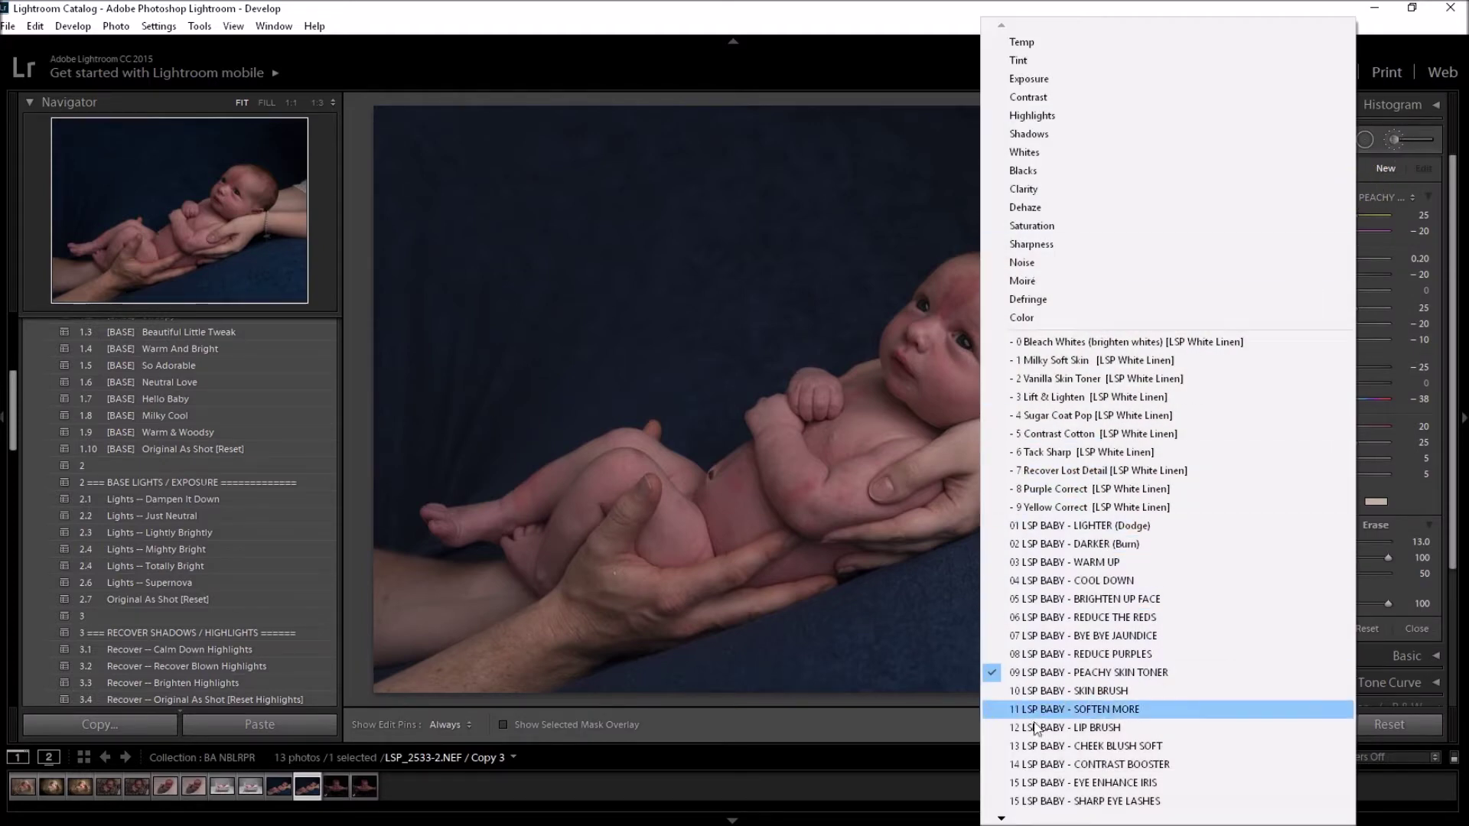
mouse_move(1001, 819)
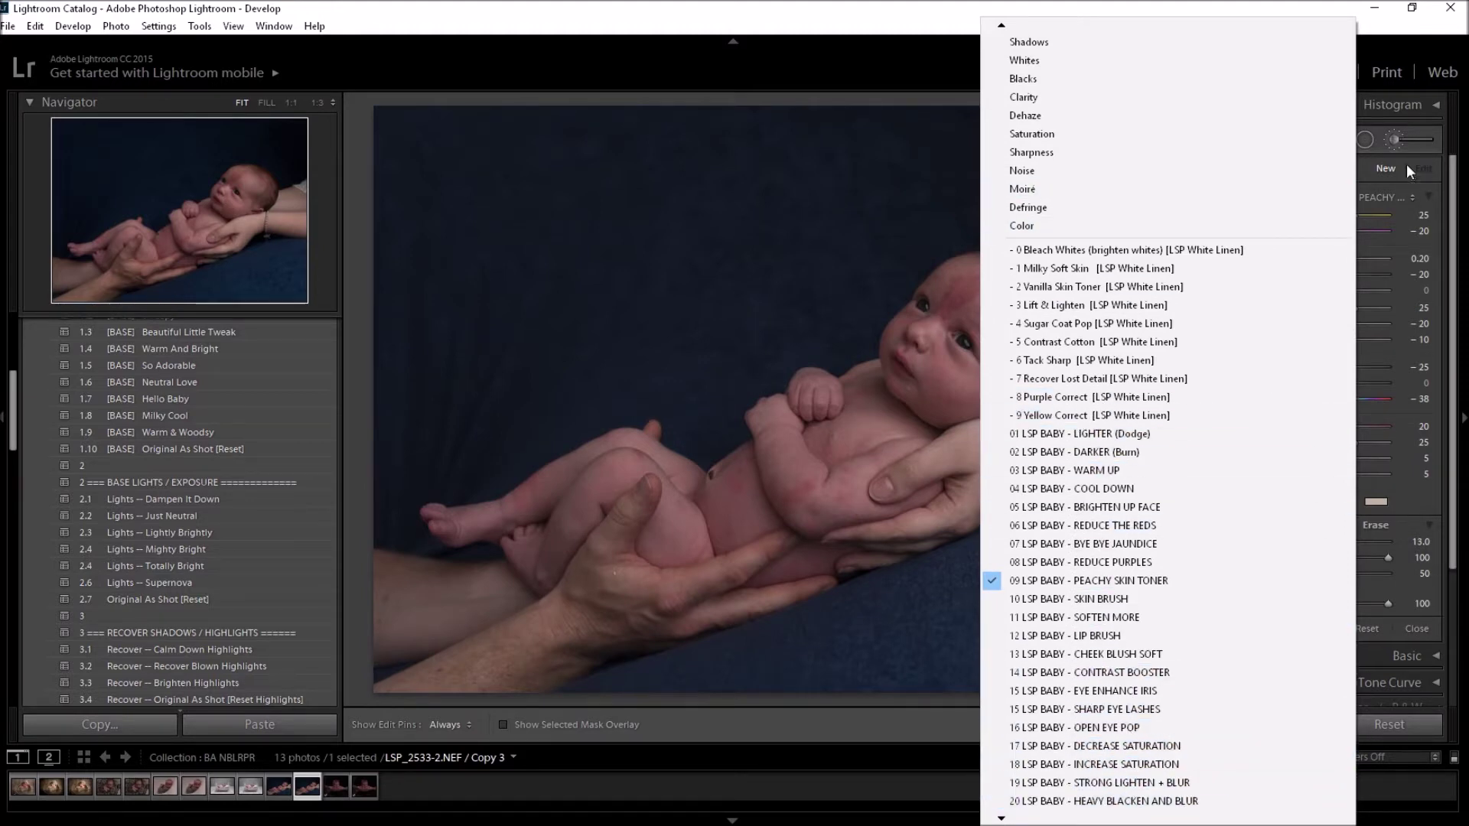
click(1396, 140)
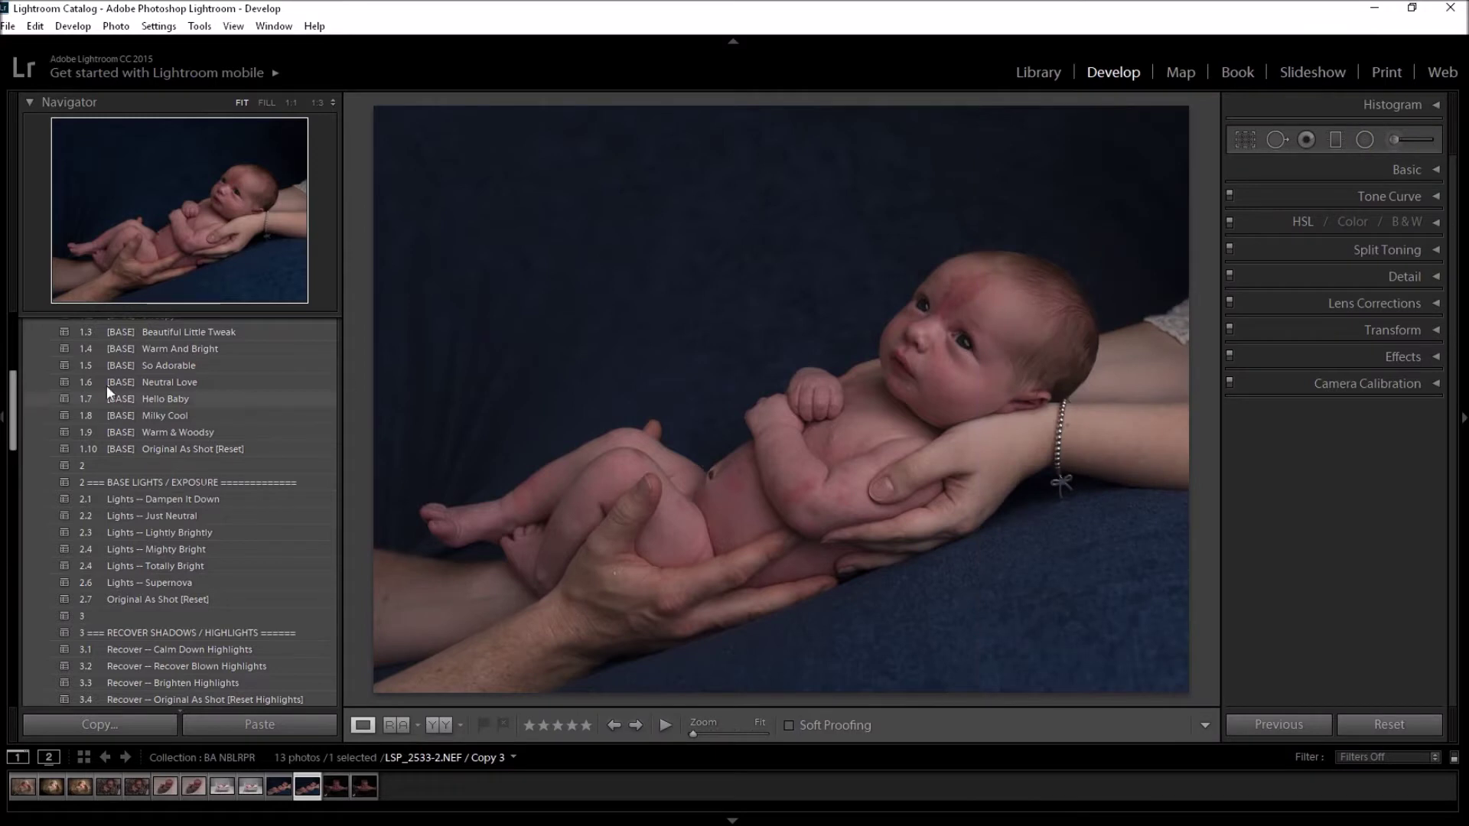
drag(17, 433, 15, 398)
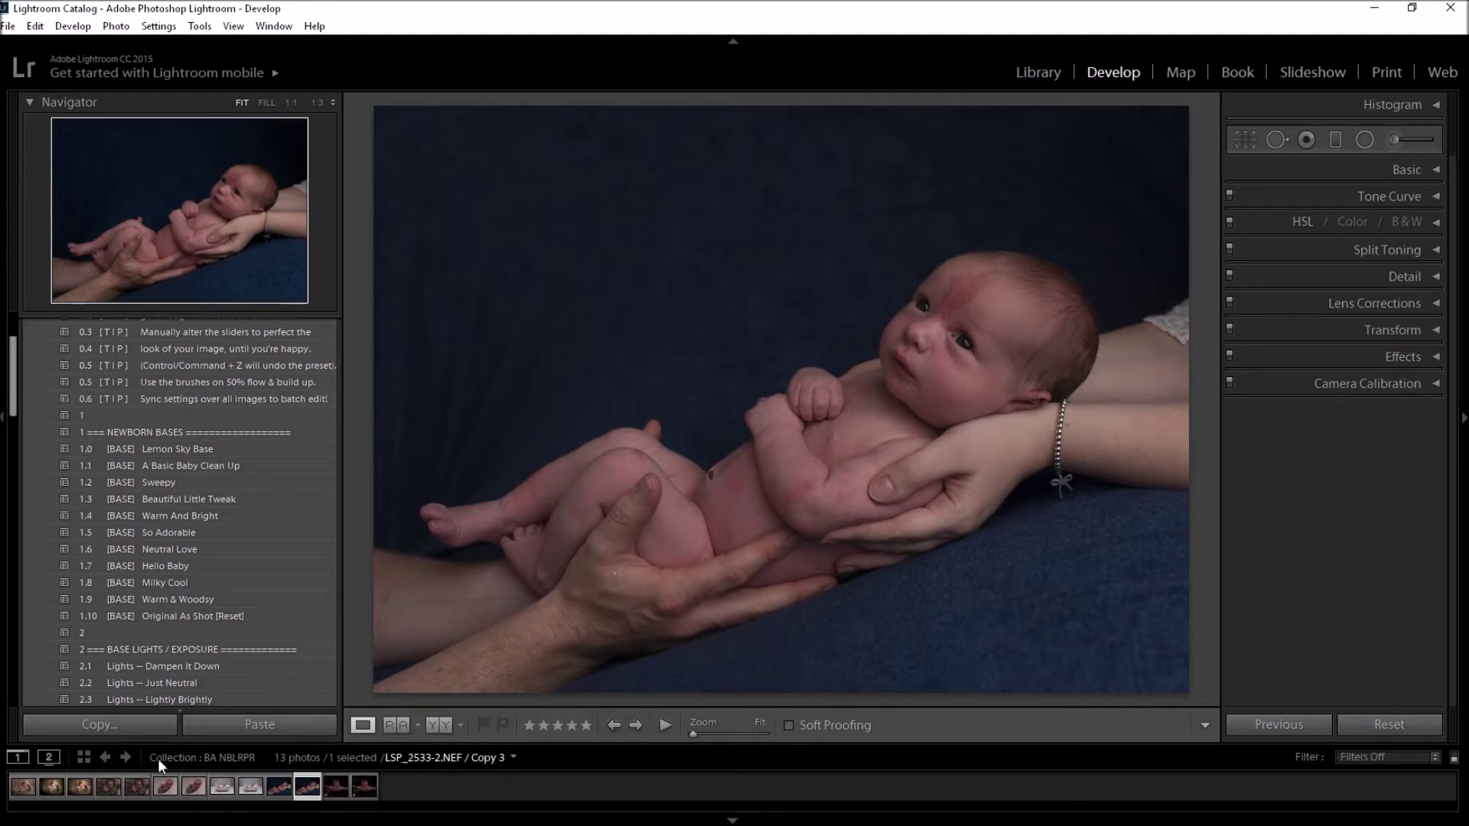
click(80, 786)
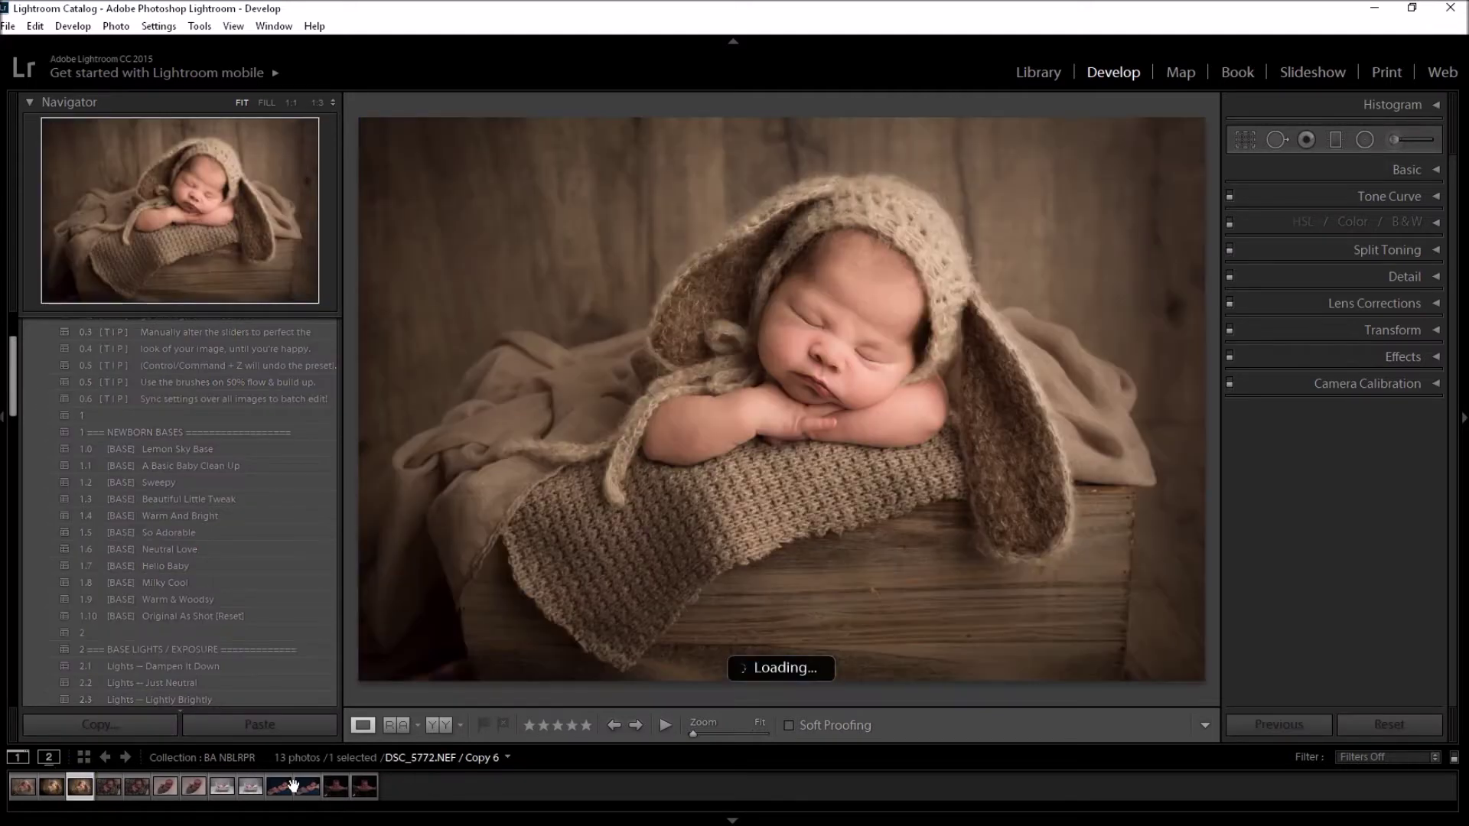
click(295, 786)
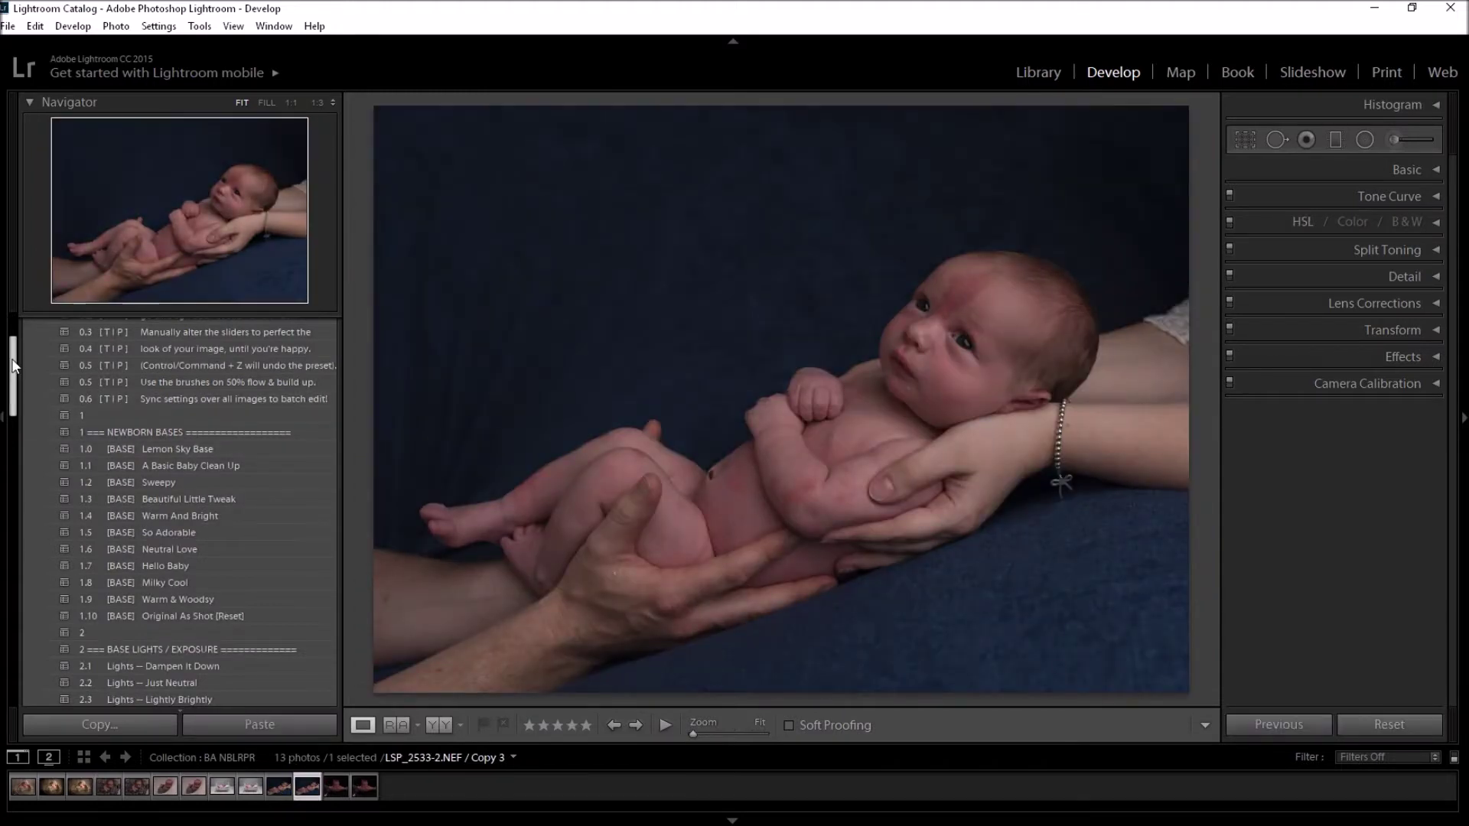
mouse_move(12, 366)
mouse_down()
mouse_move(20, 398)
mouse_move(16, 381)
mouse_up()
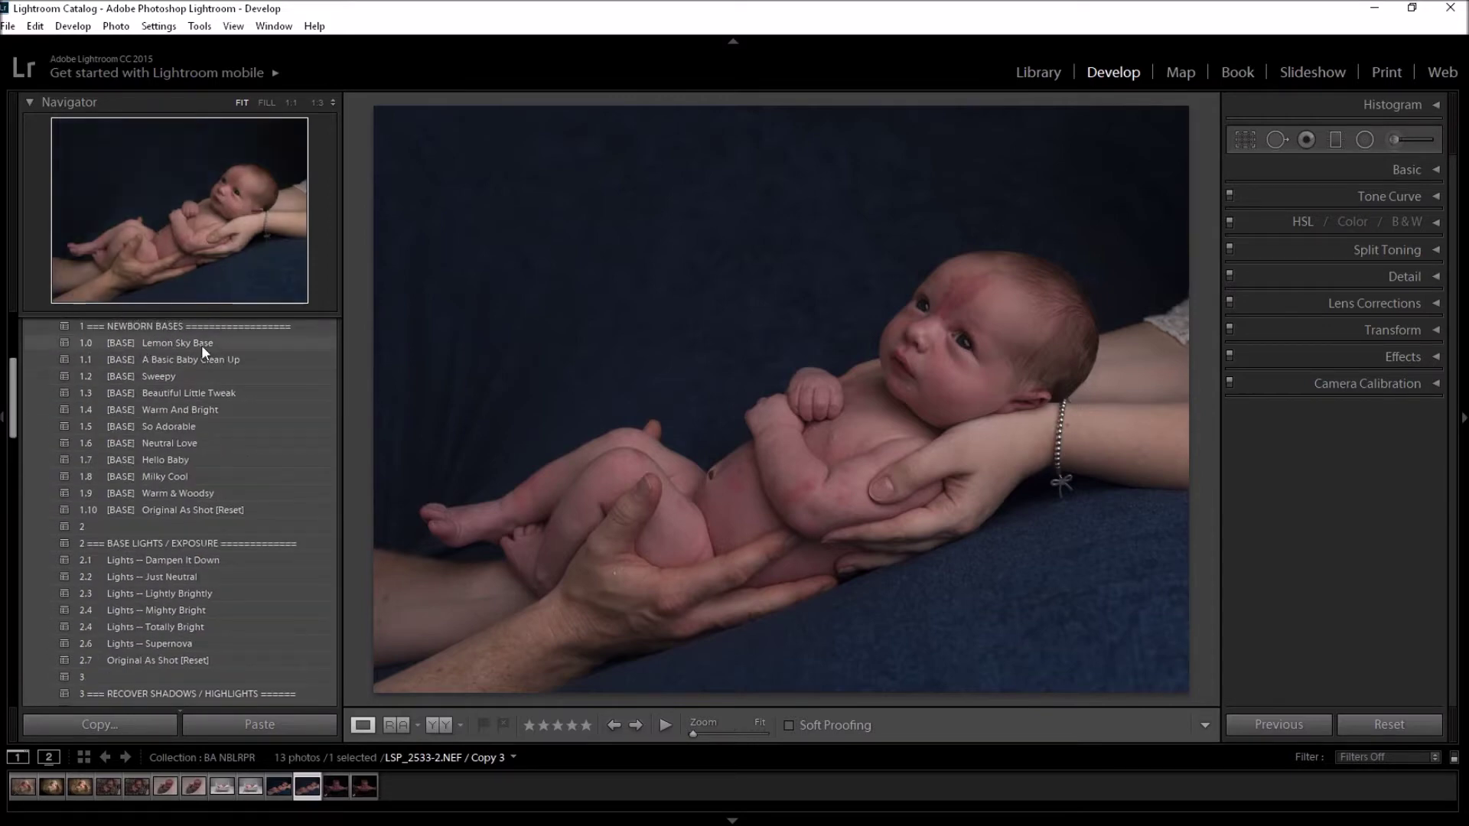
Apply the 1.3 Beautiful Little Tweak base preset to the newborn photo.
click(218, 393)
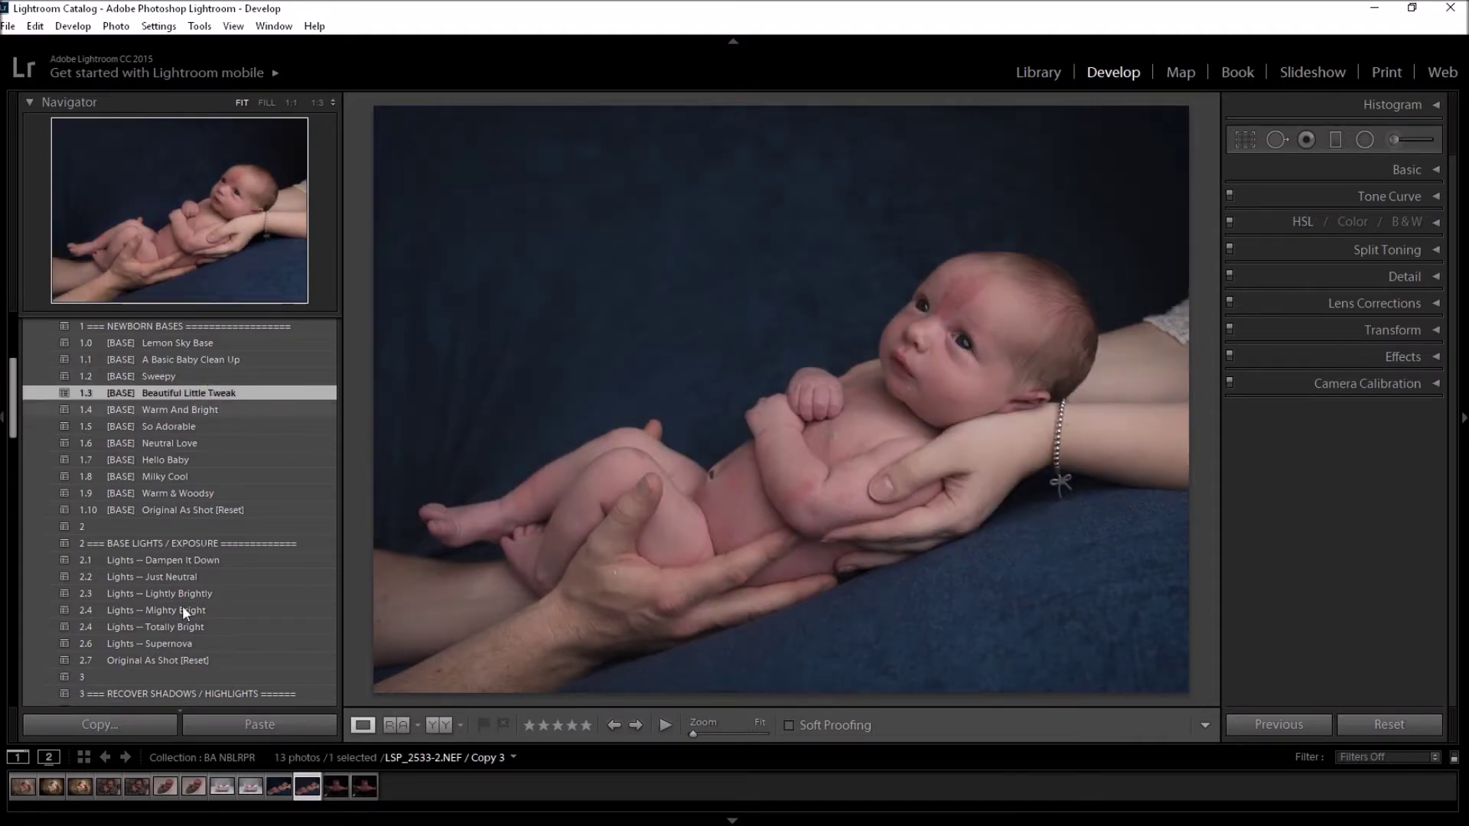
click(277, 786)
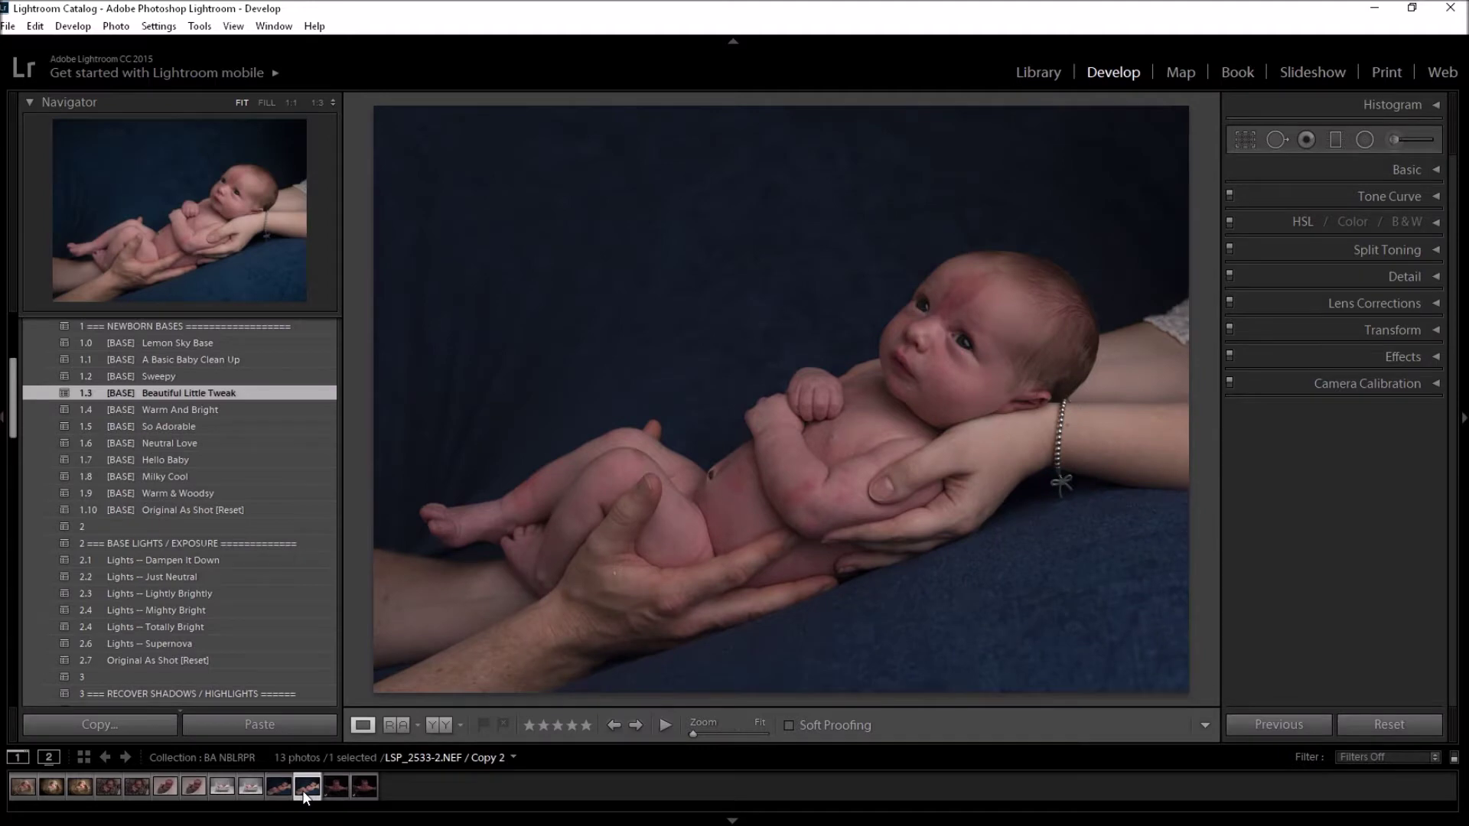
click(301, 788)
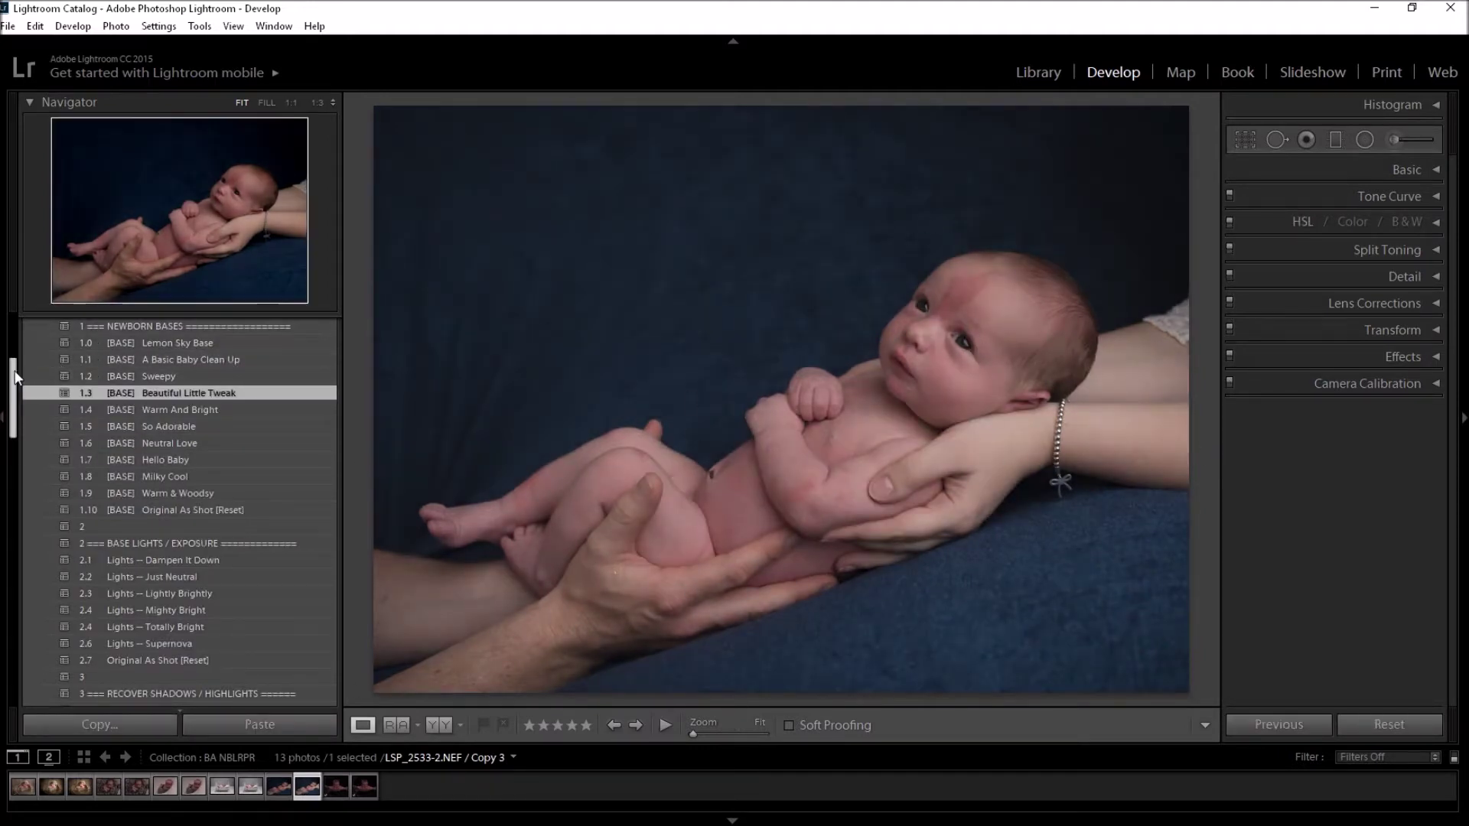
Brighten the photo with the 2.3 Lights – Lightly Brightly preset.
scroll(13, 387, down, 1)
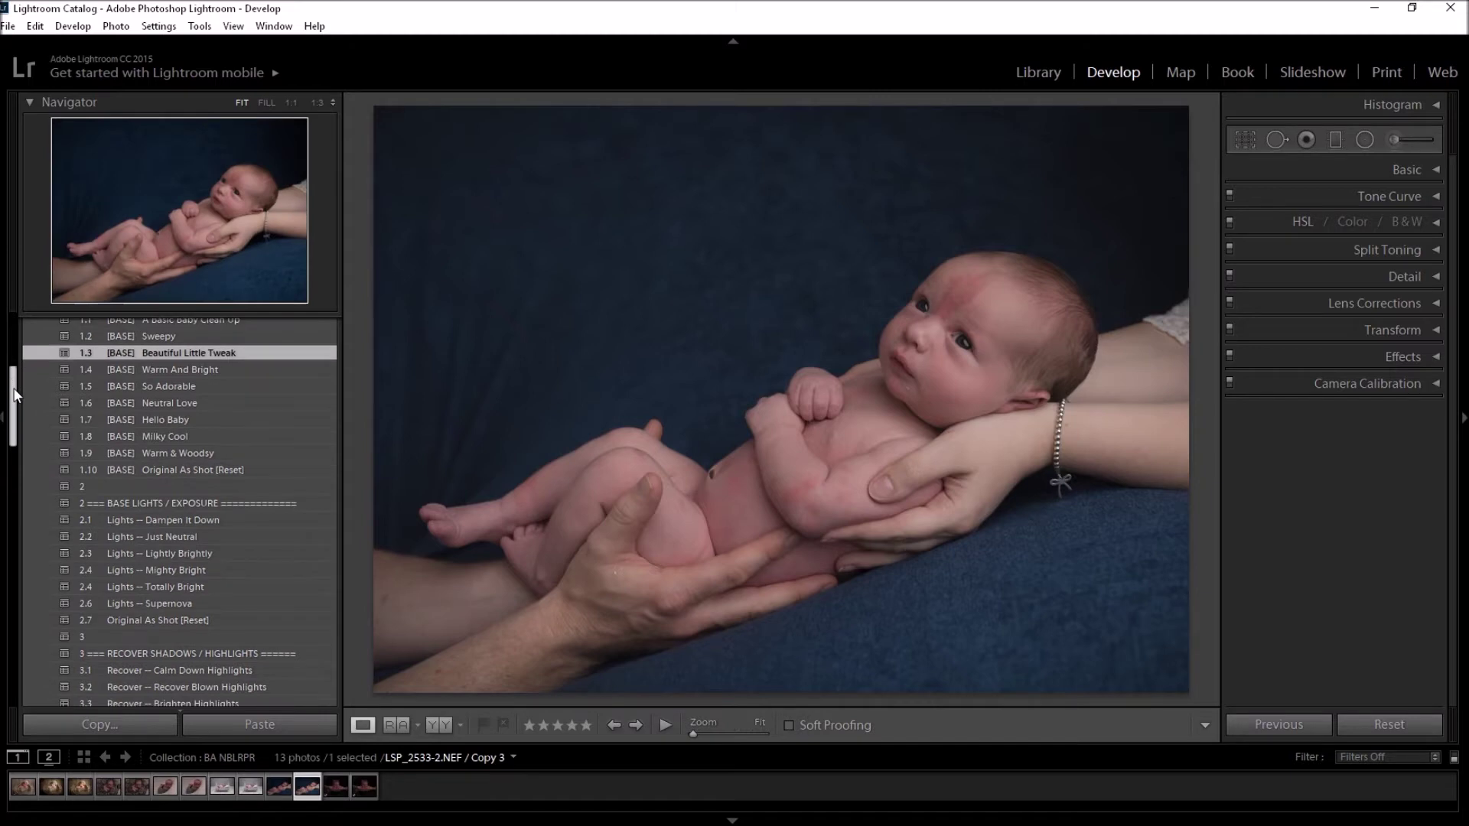
scroll(15, 395, down, 2)
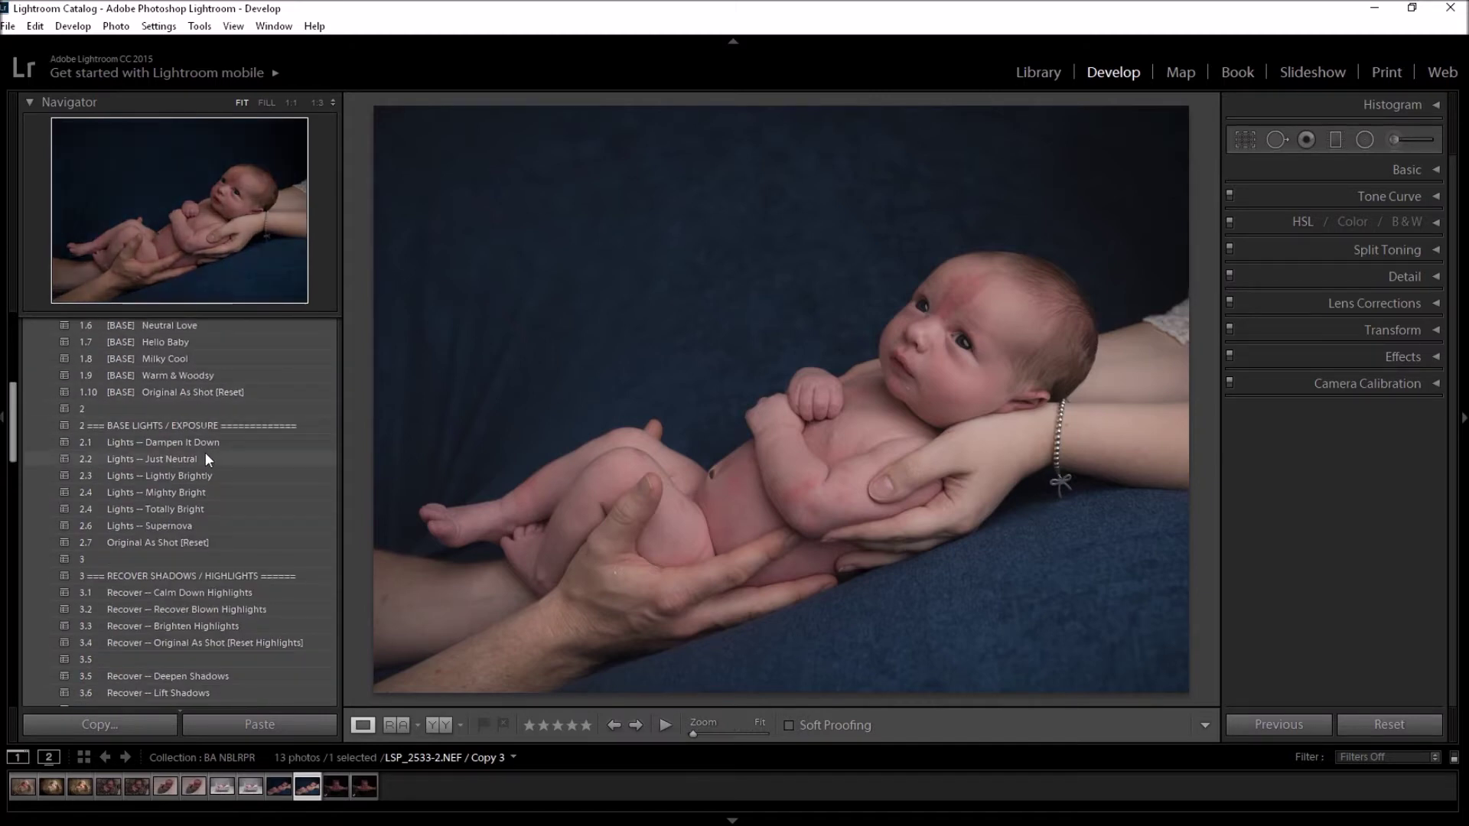
click(203, 473)
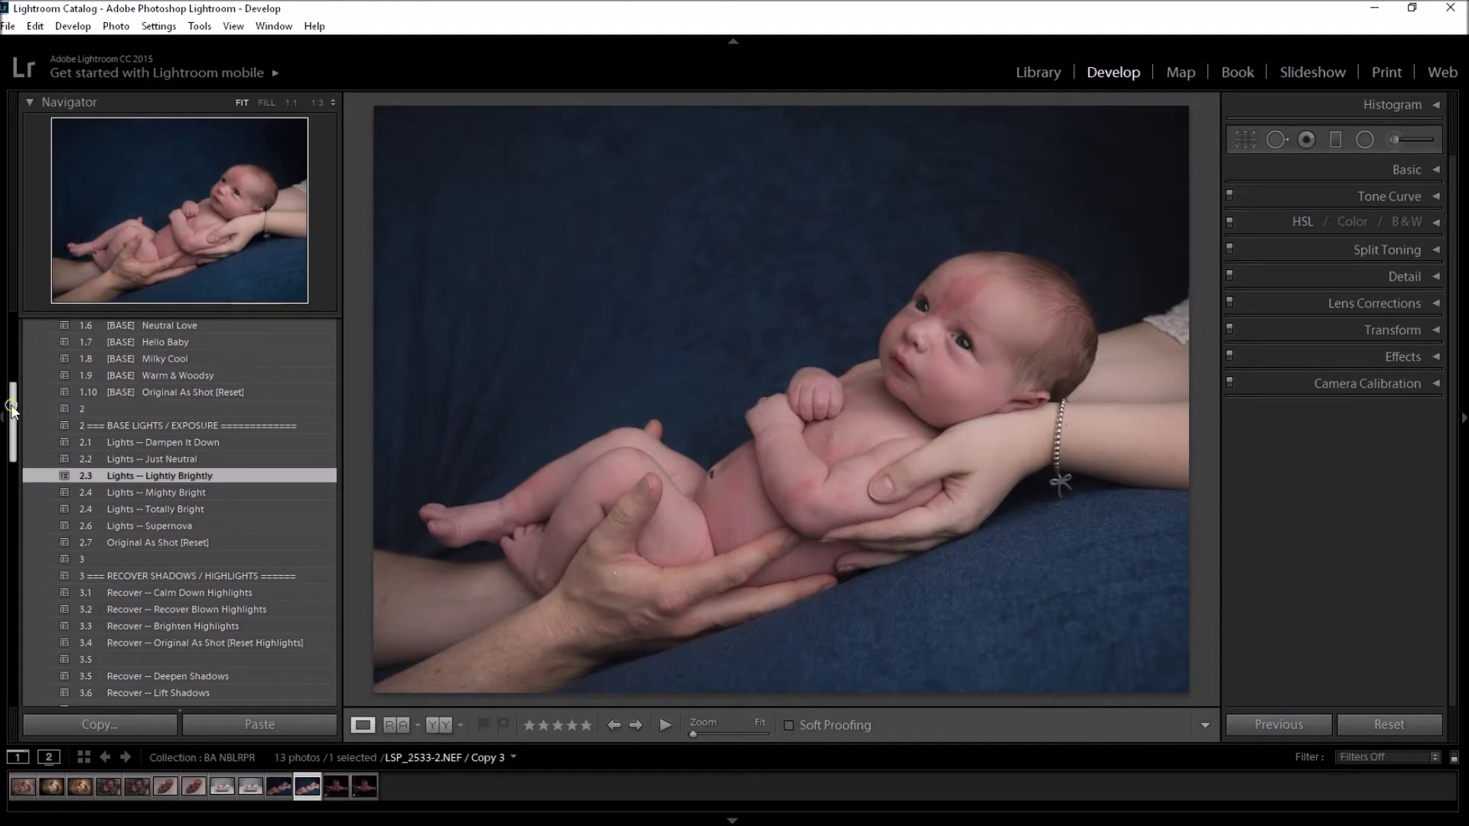
drag(11, 410, 15, 442)
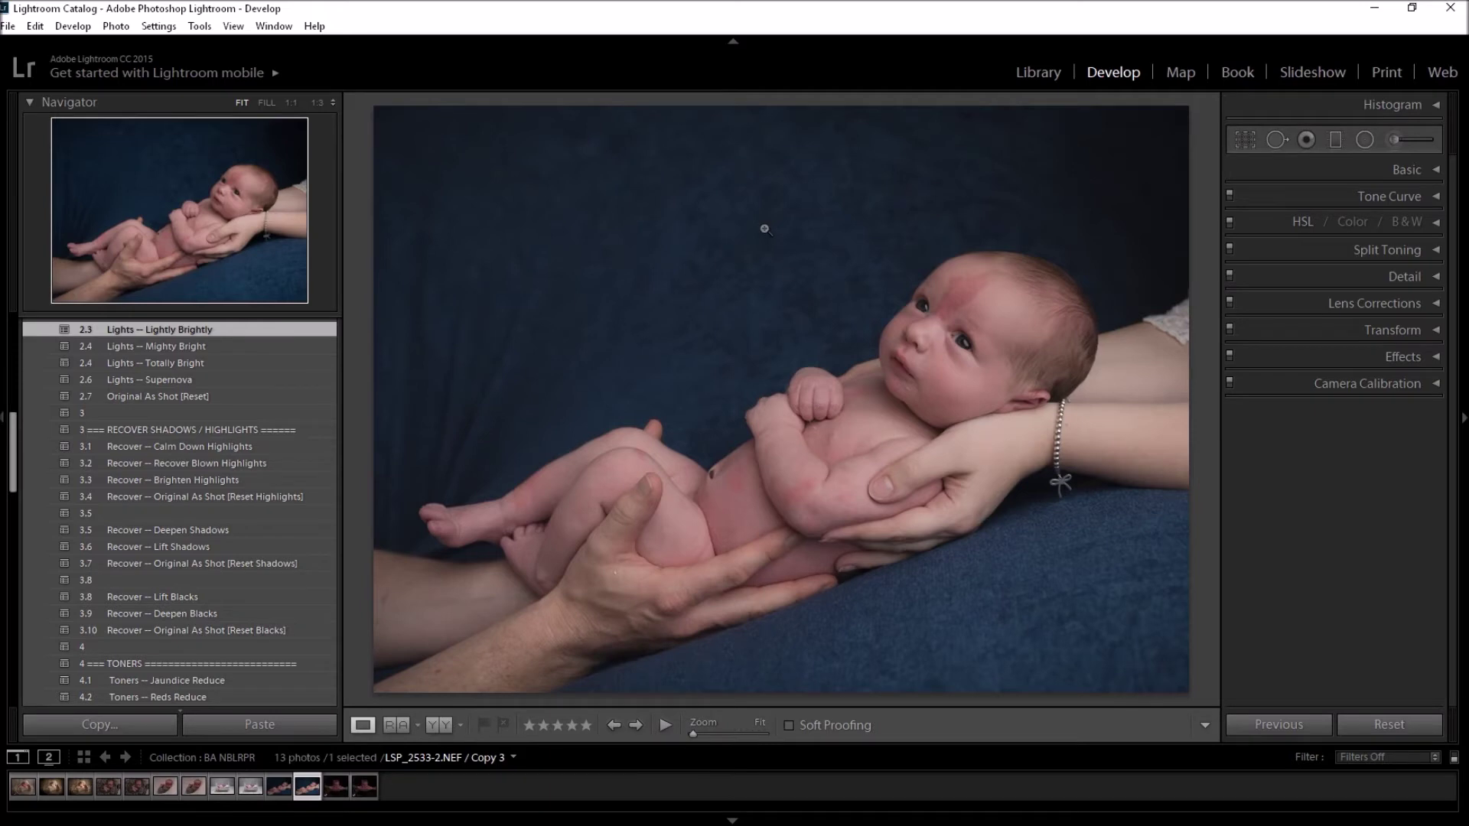
drag(13, 432, 14, 440)
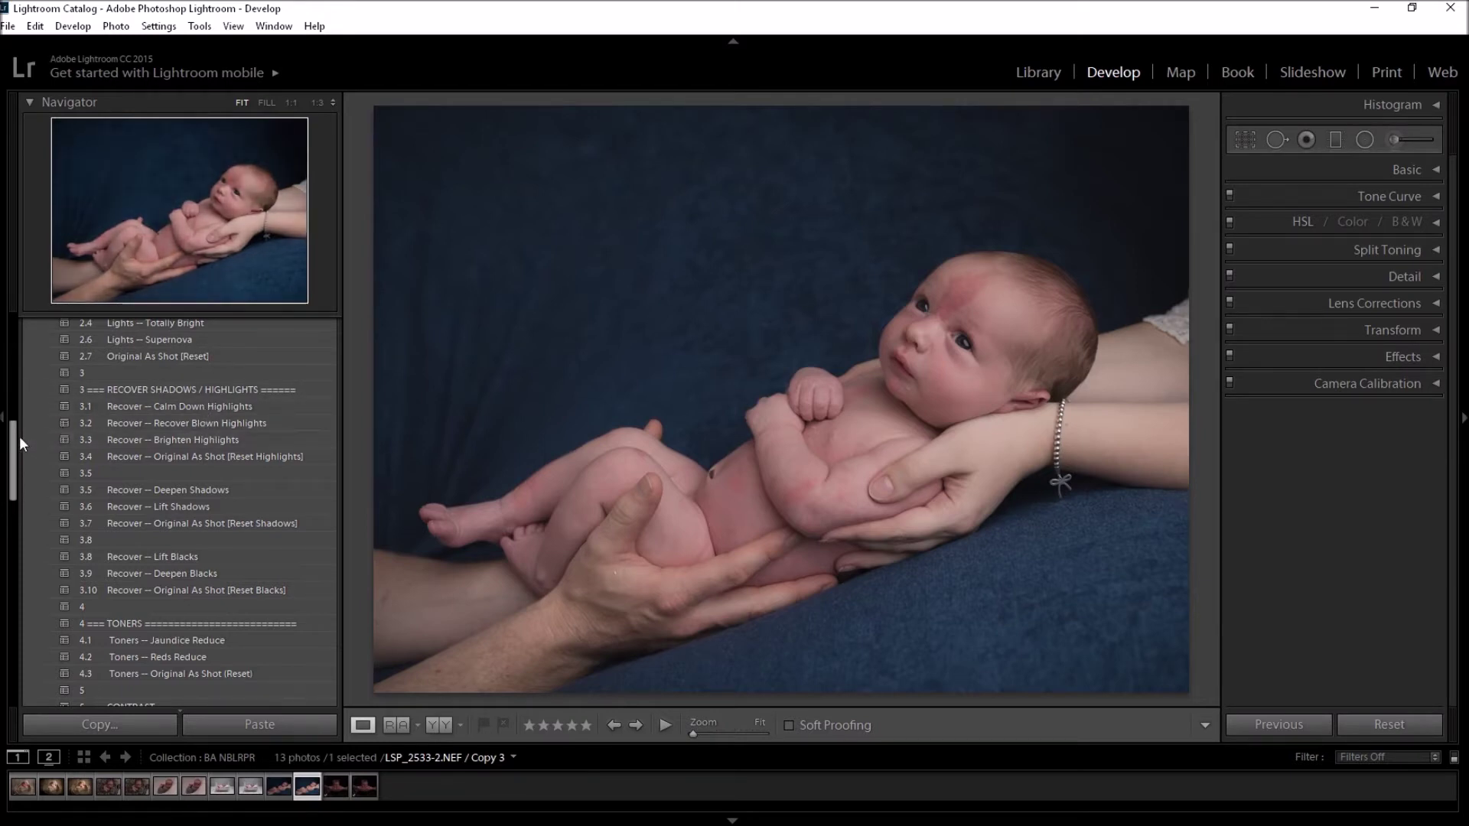
drag(15, 440, 16, 463)
Apply the 3.5 Deepen Shadows and 3.3 Brighten Highlights presets.
click(160, 376)
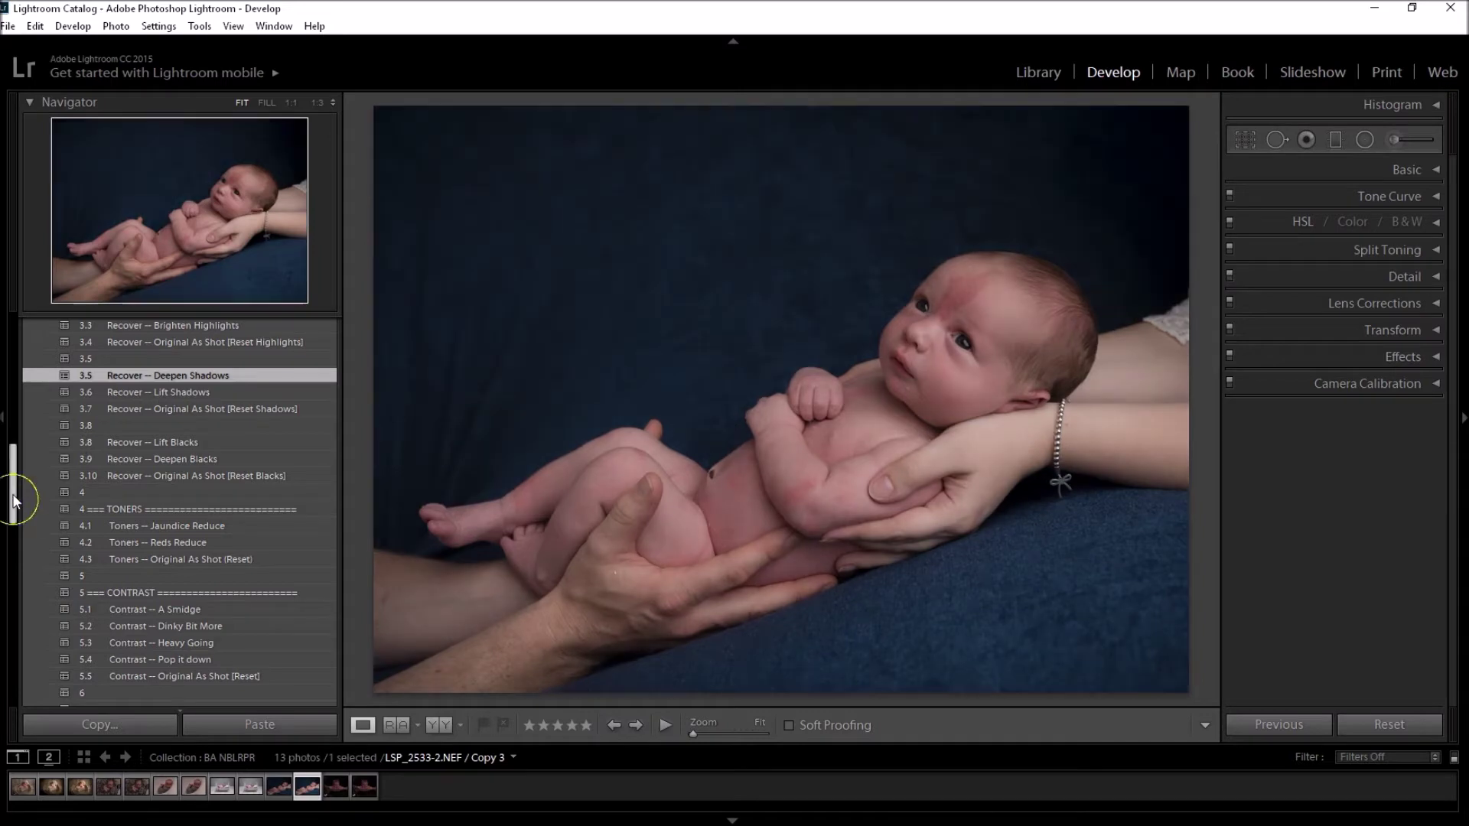
scroll(12, 494, up, 1)
click(186, 356)
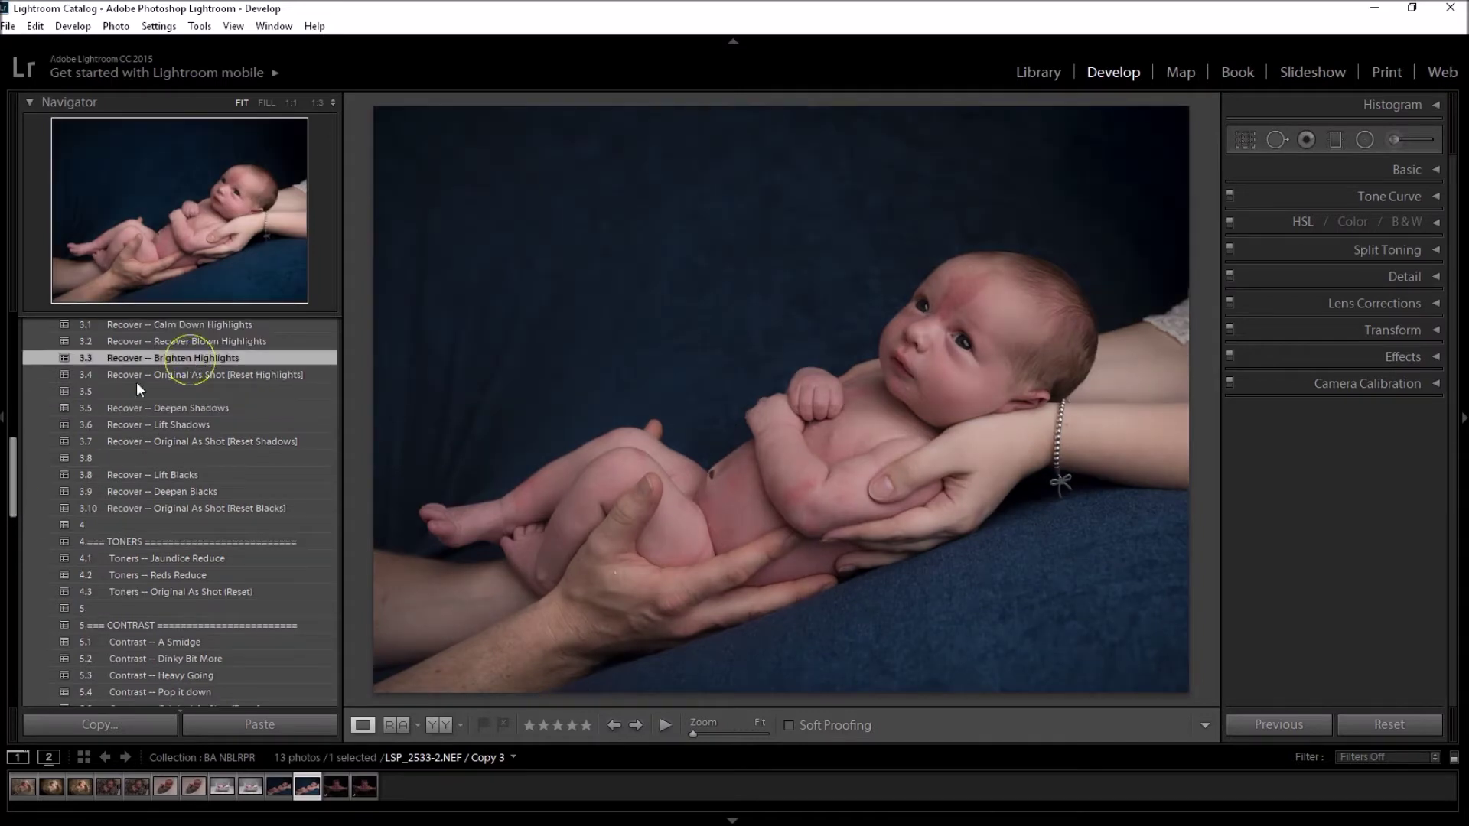
scroll(15, 469, down, 1)
scroll(14, 468, down, 1)
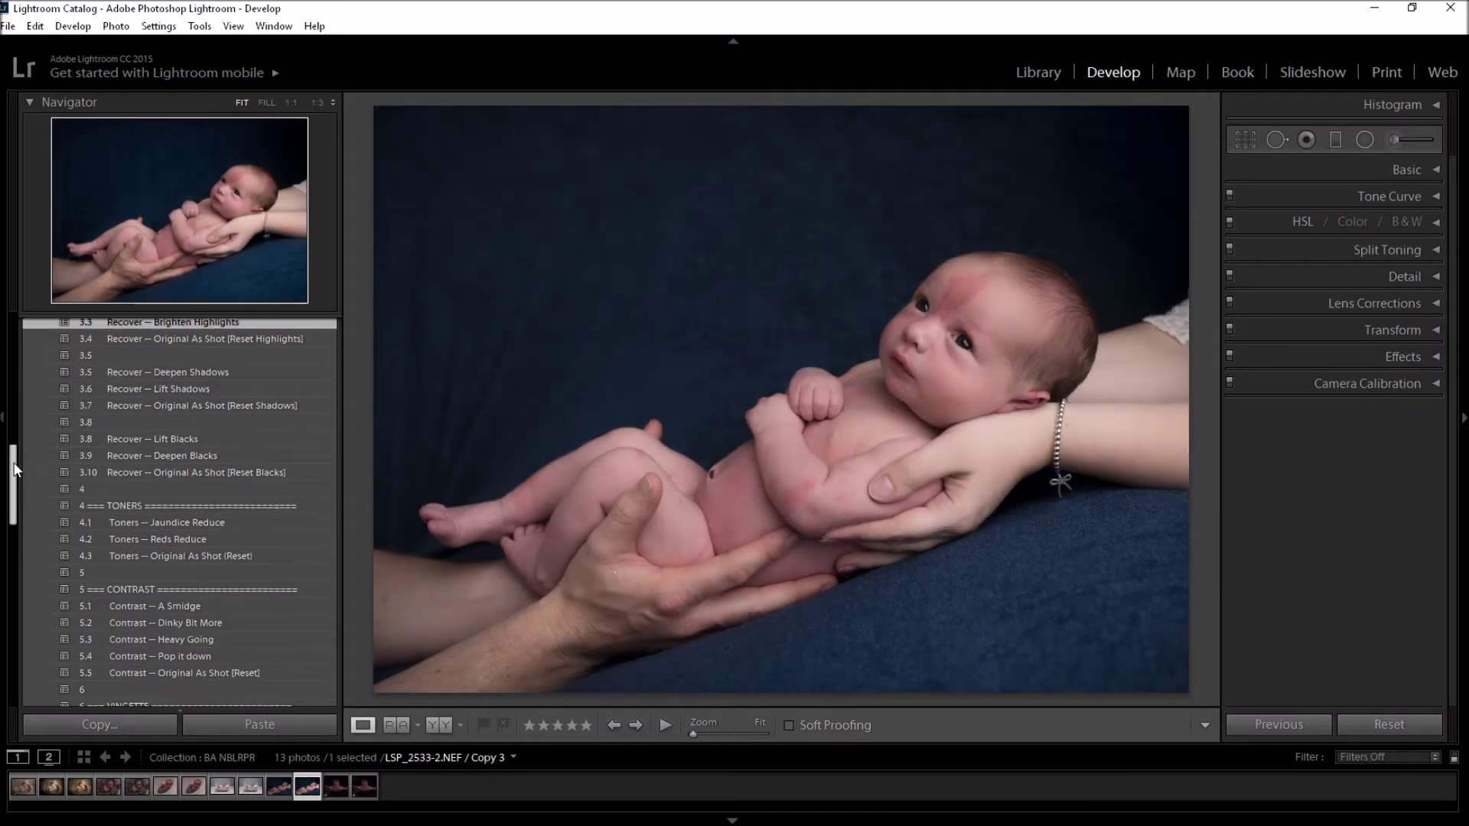
scroll(14, 468, down, 1)
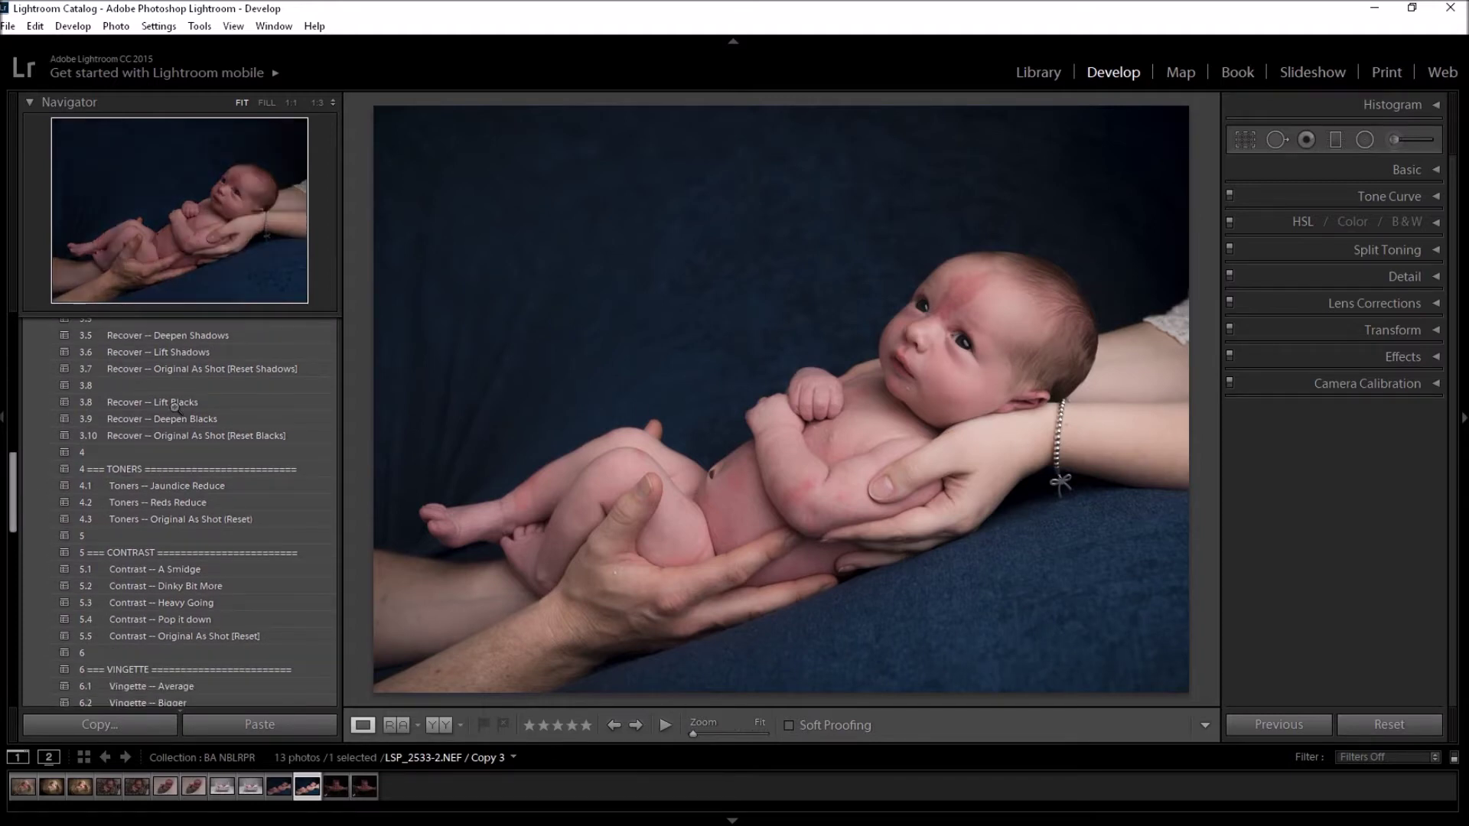
drag(14, 468, 16, 486)
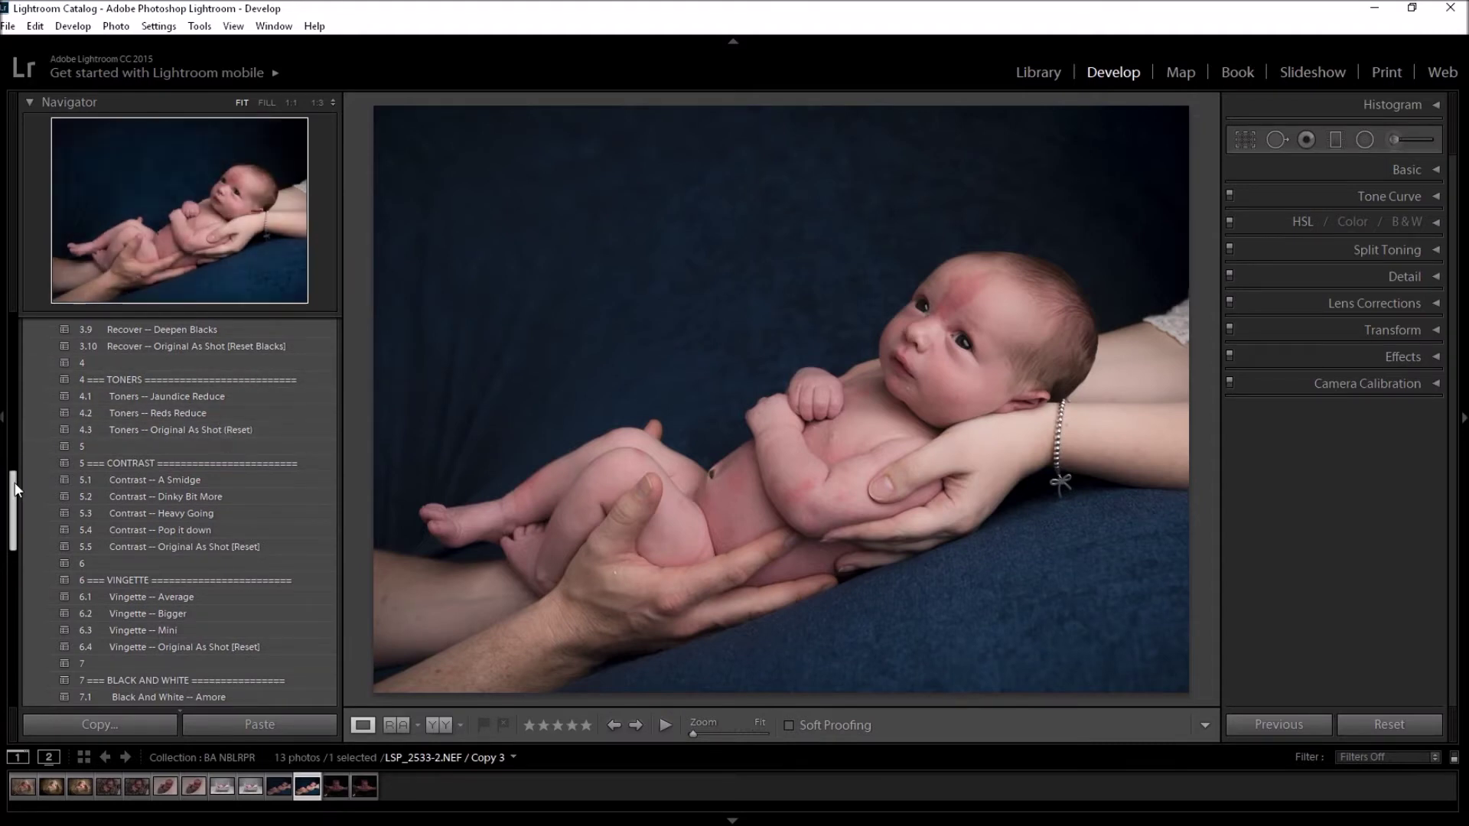
drag(15, 483, 21, 503)
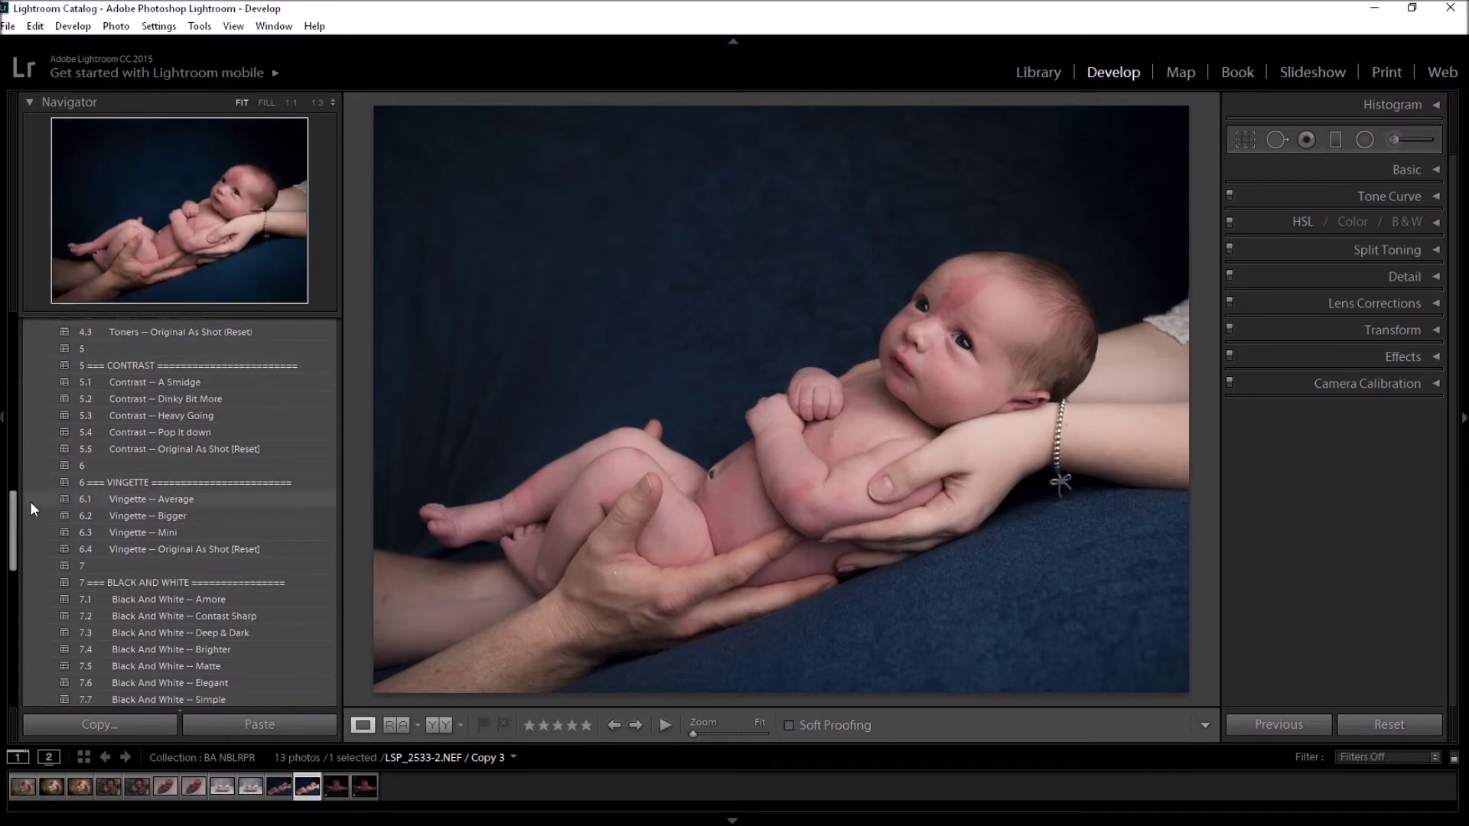
drag(13, 508, 15, 537)
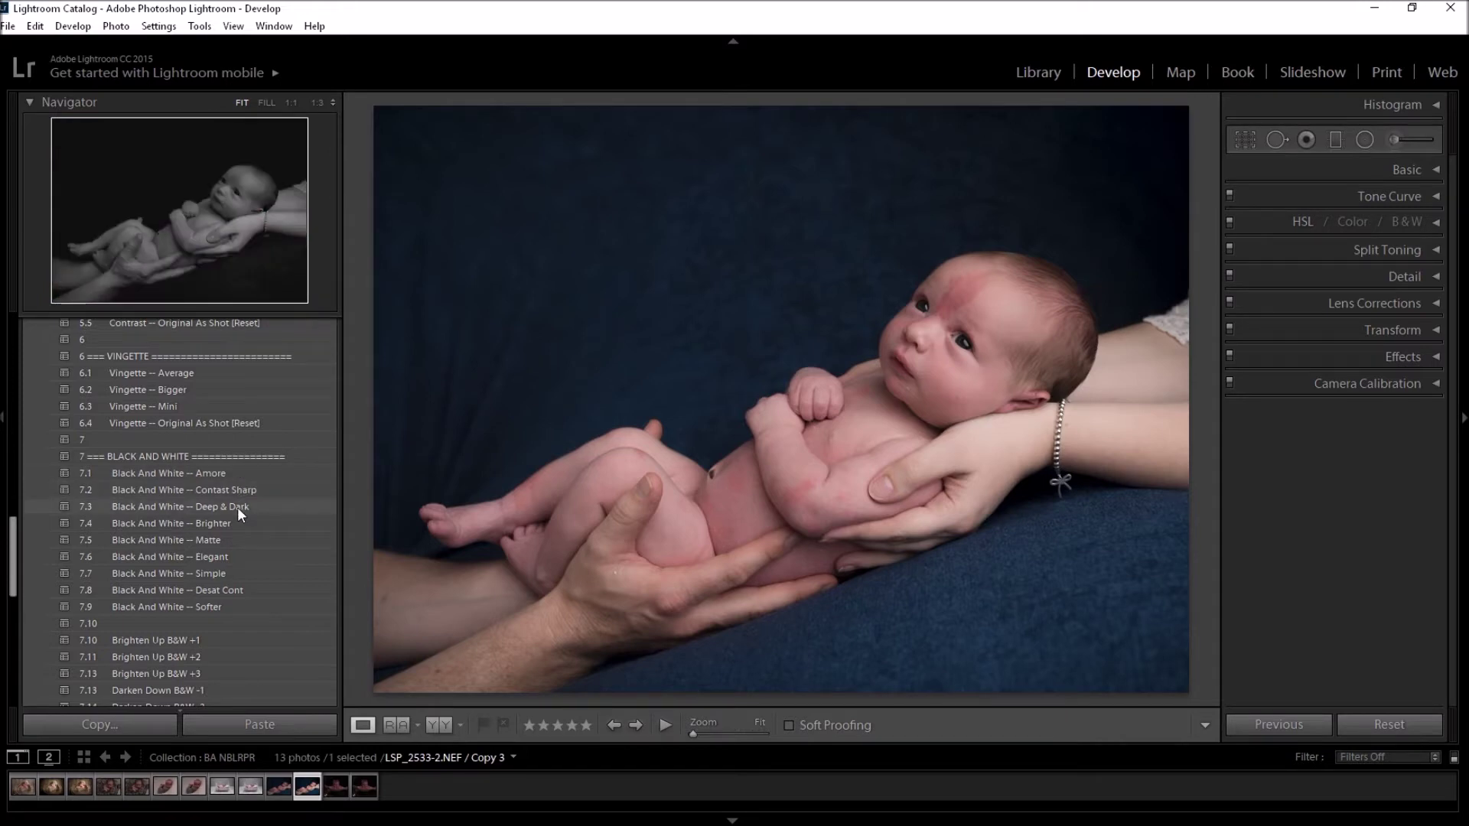
Compare the Black And White looks and settle on 7.2 Black And White – Contrast Sharp.
click(240, 573)
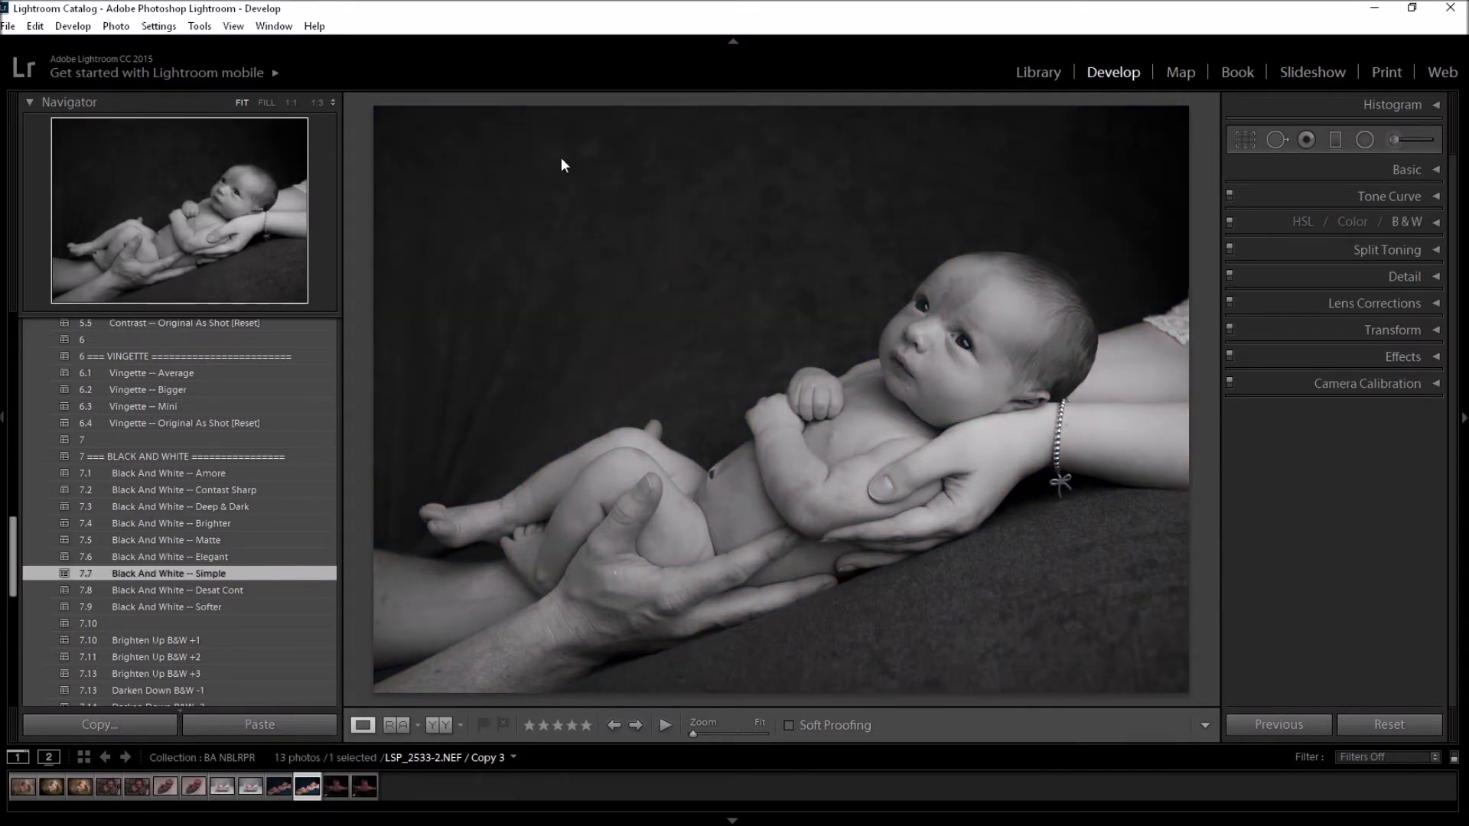
click(217, 590)
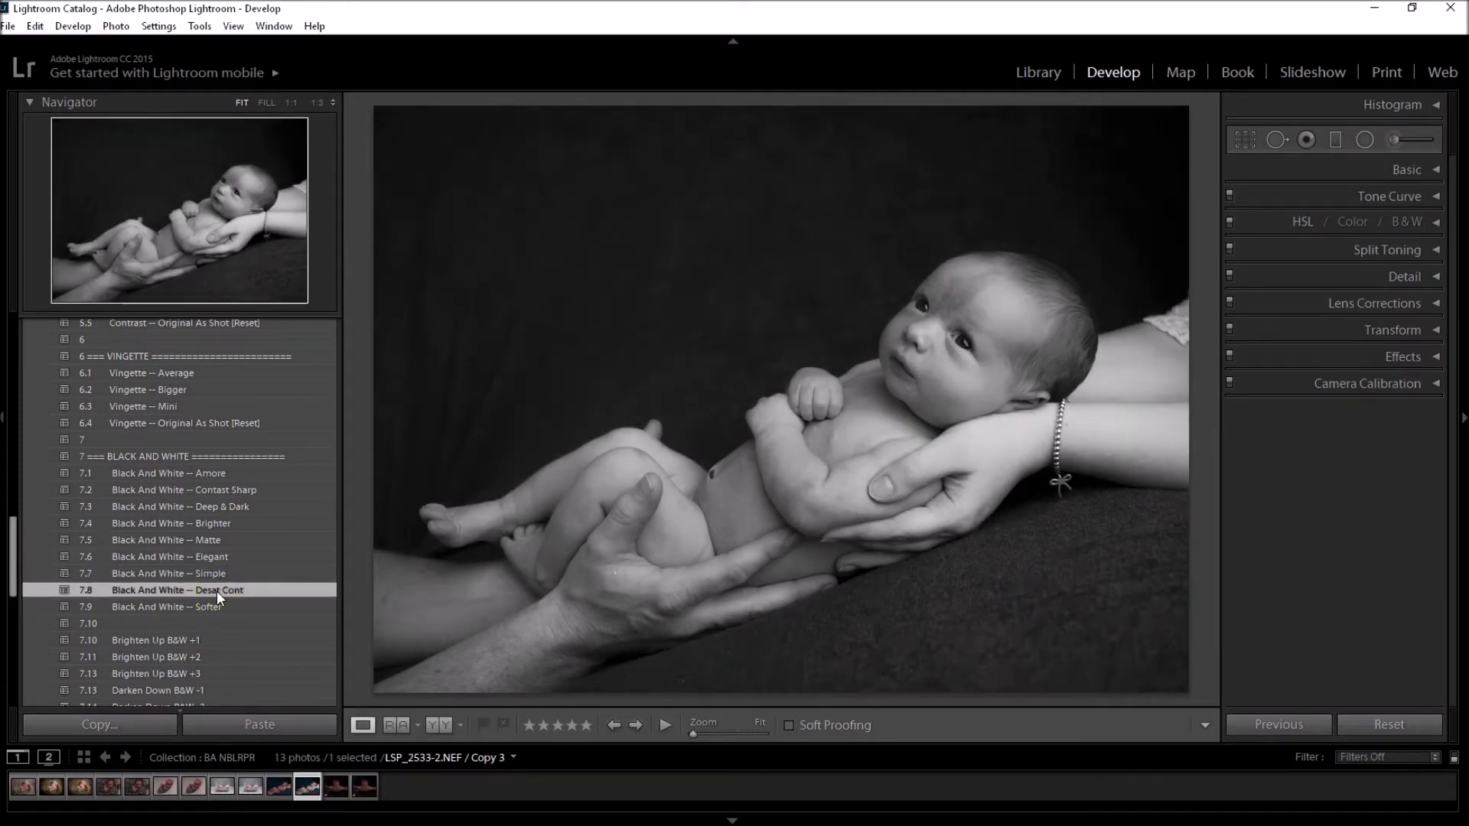
click(207, 576)
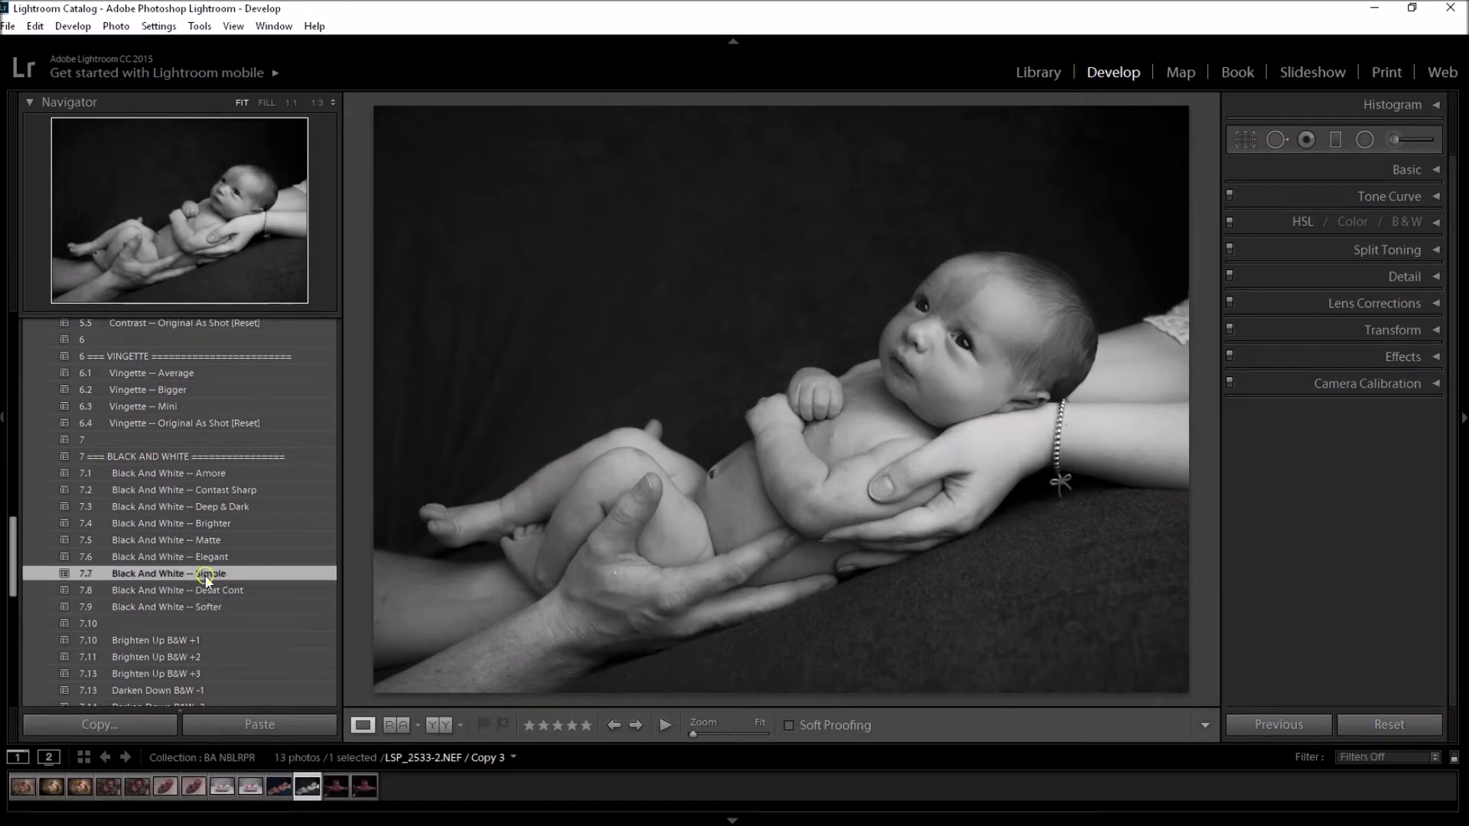
click(208, 558)
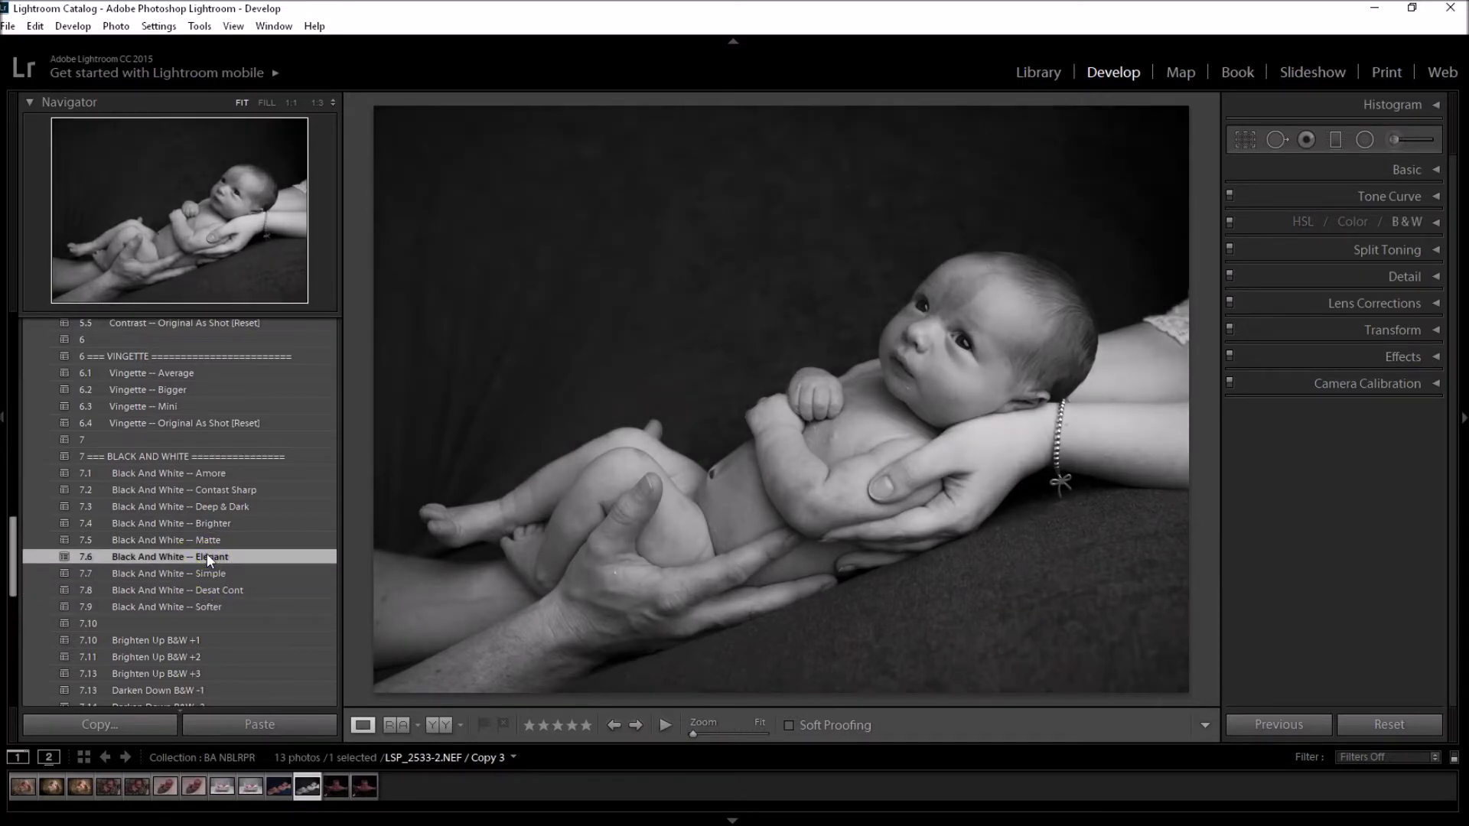
click(209, 574)
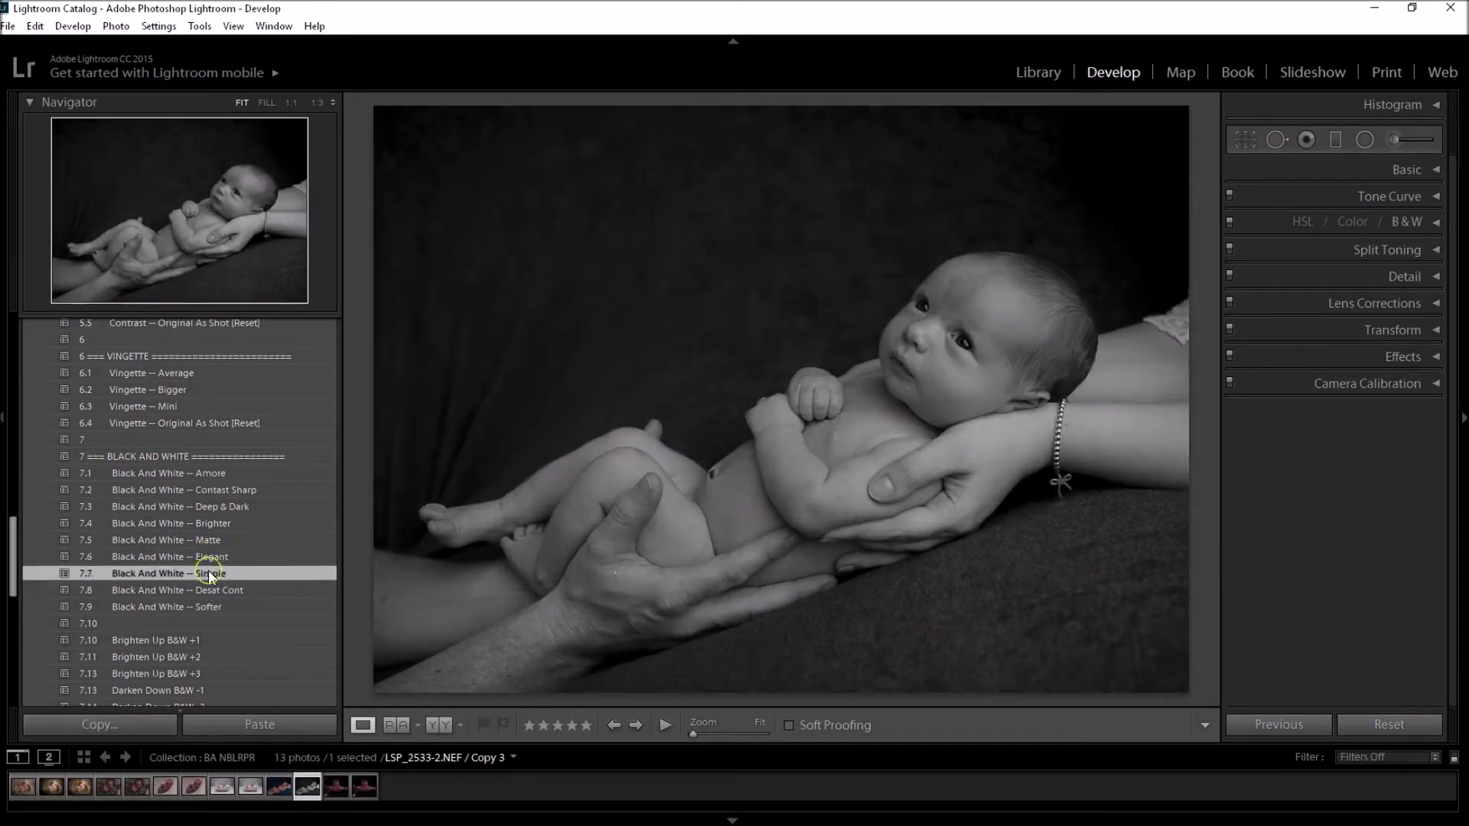
click(206, 524)
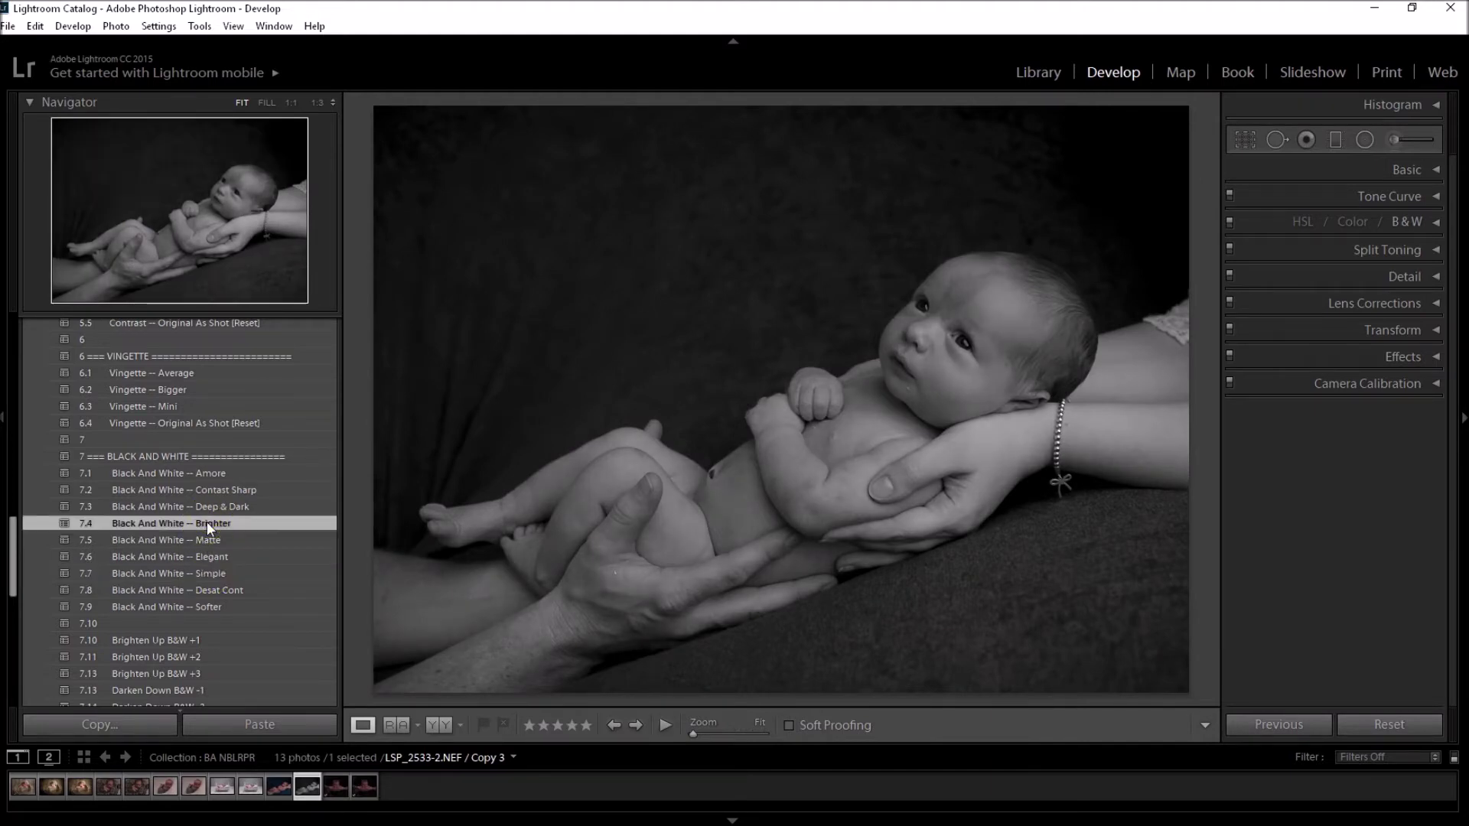
click(209, 507)
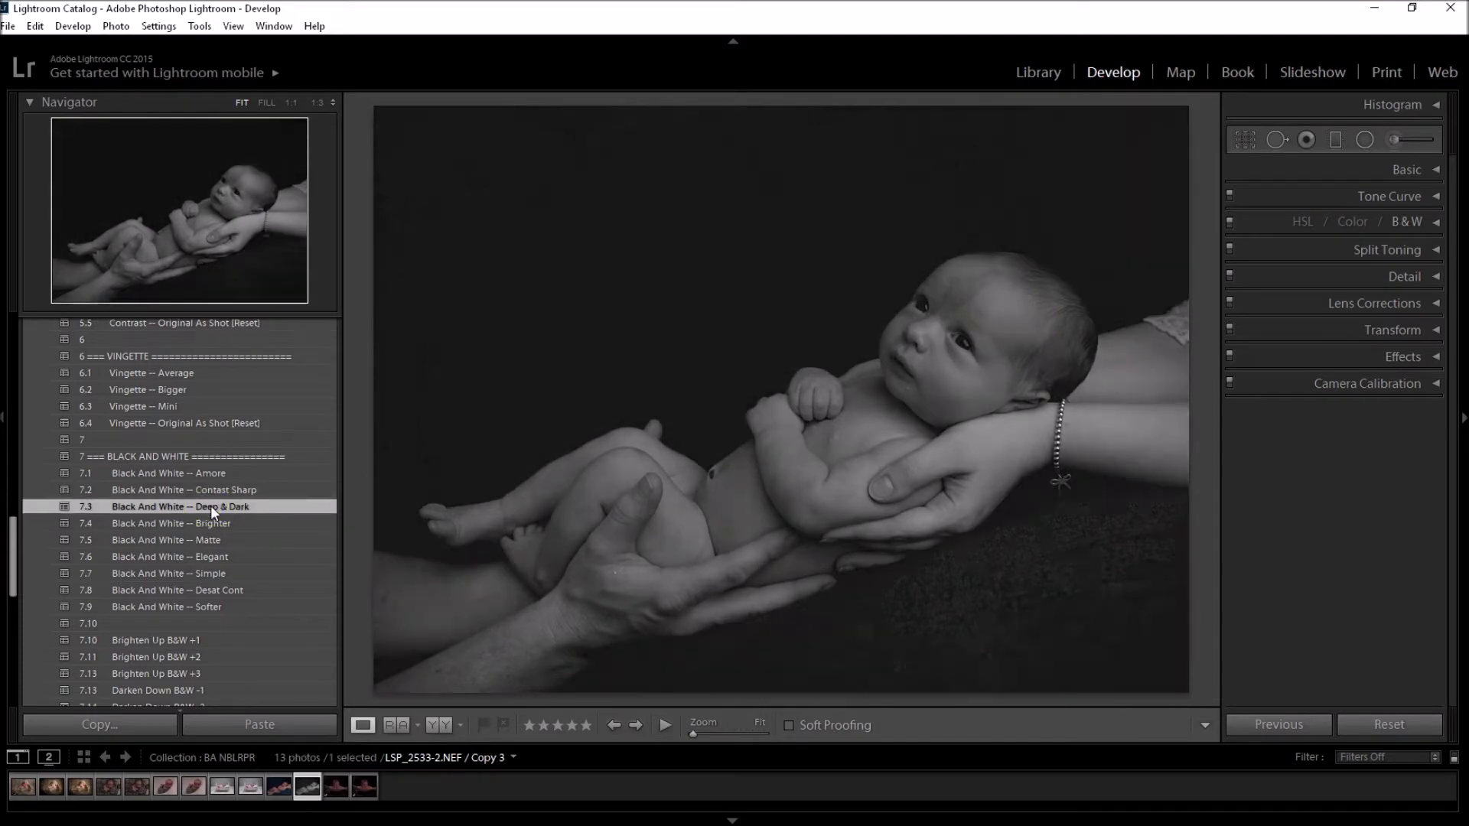
click(211, 523)
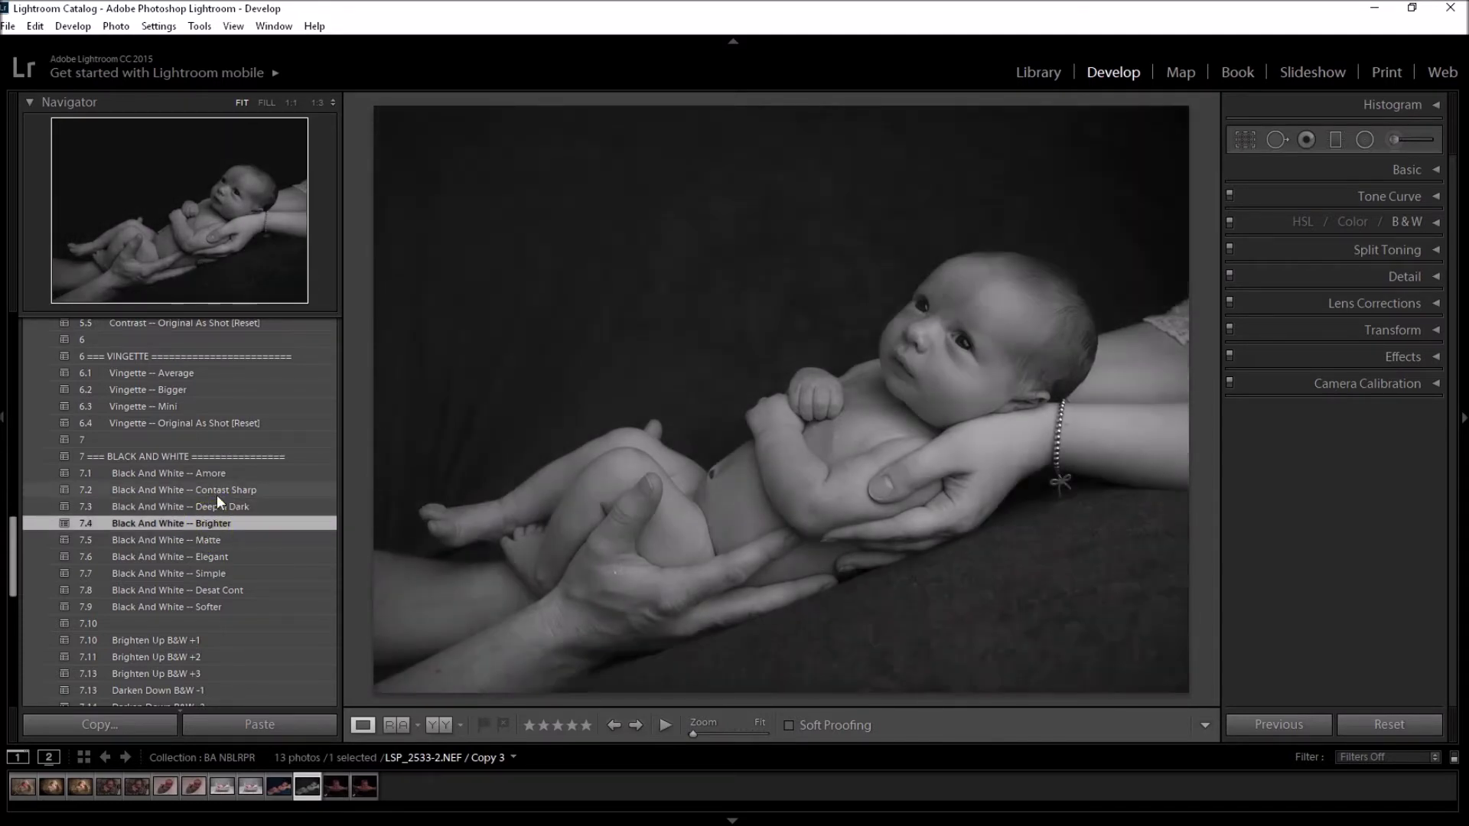
click(217, 495)
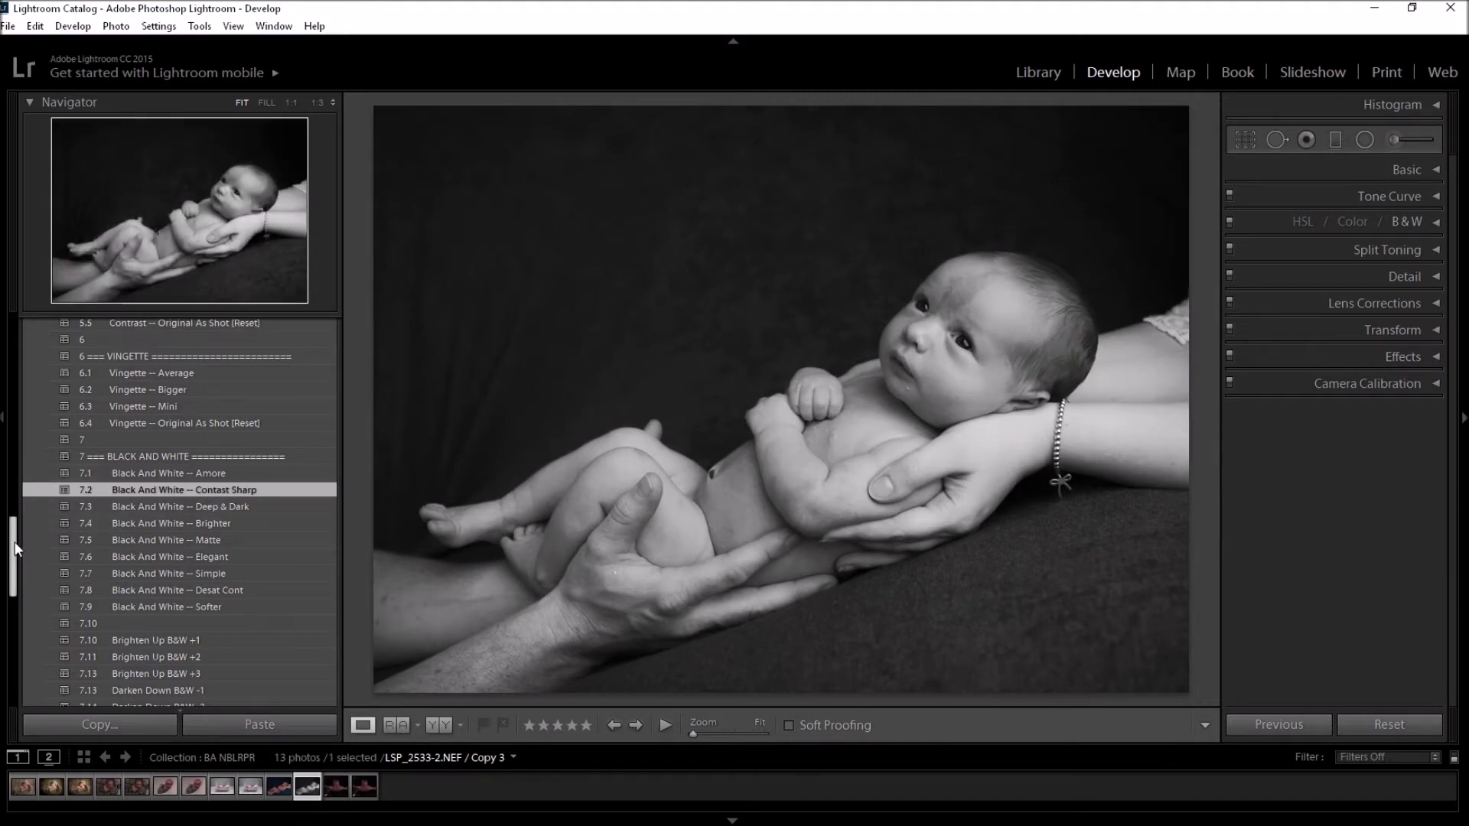
Apply the 3.1 Recover – Calm Down Highlights preset.
drag(16, 547, 10, 423)
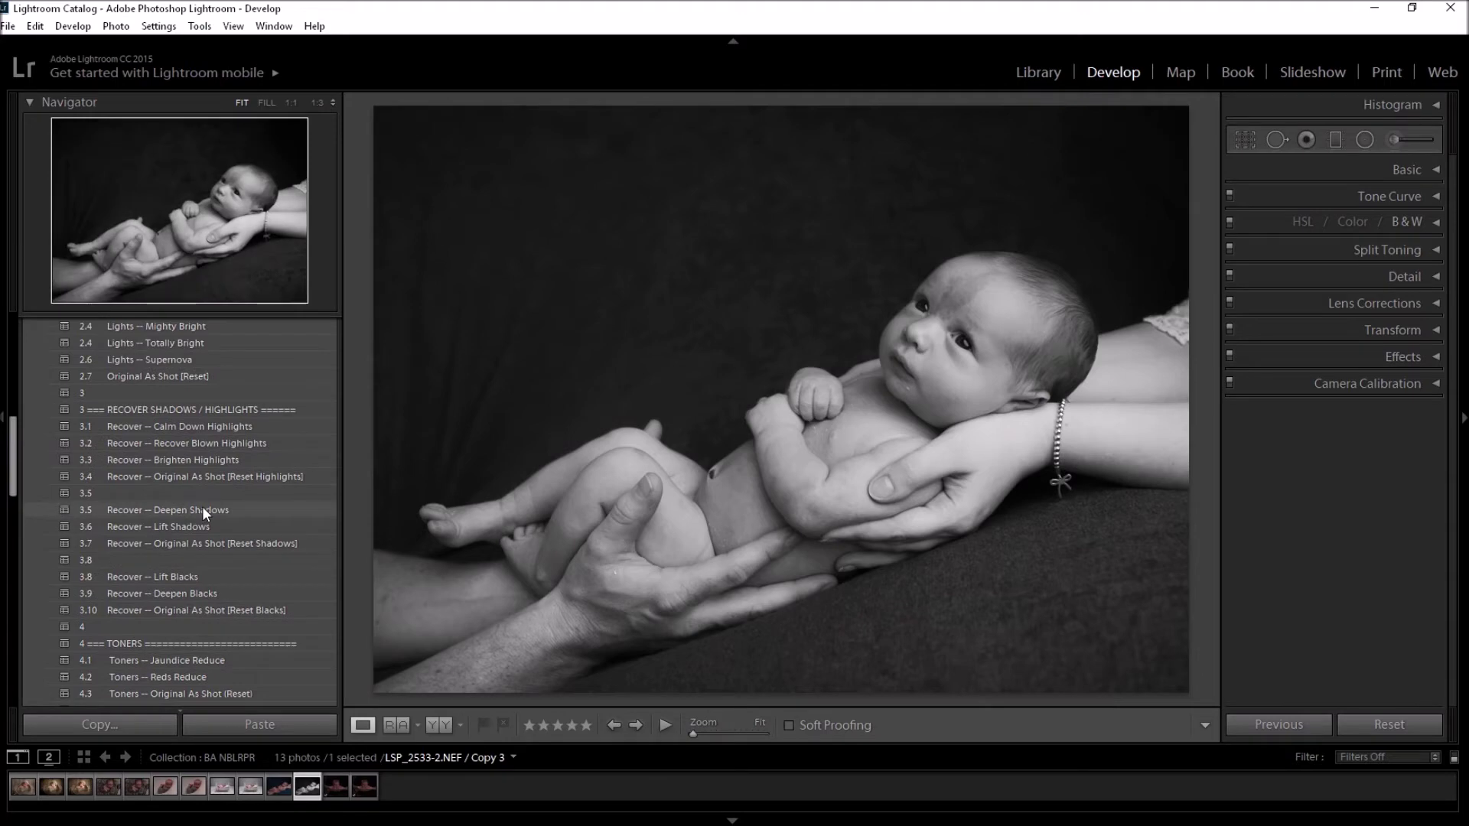
click(222, 426)
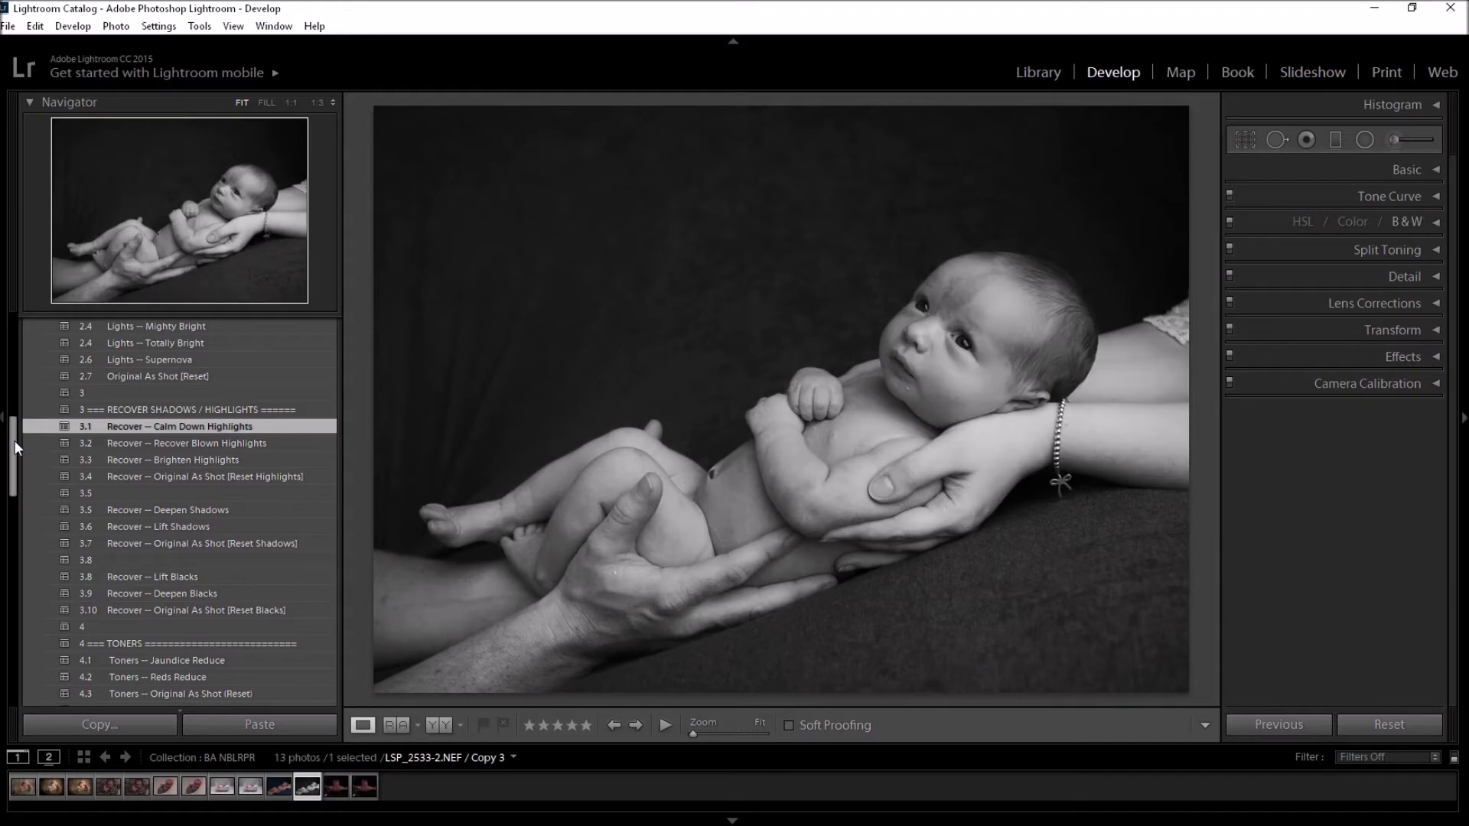
drag(11, 444, 16, 495)
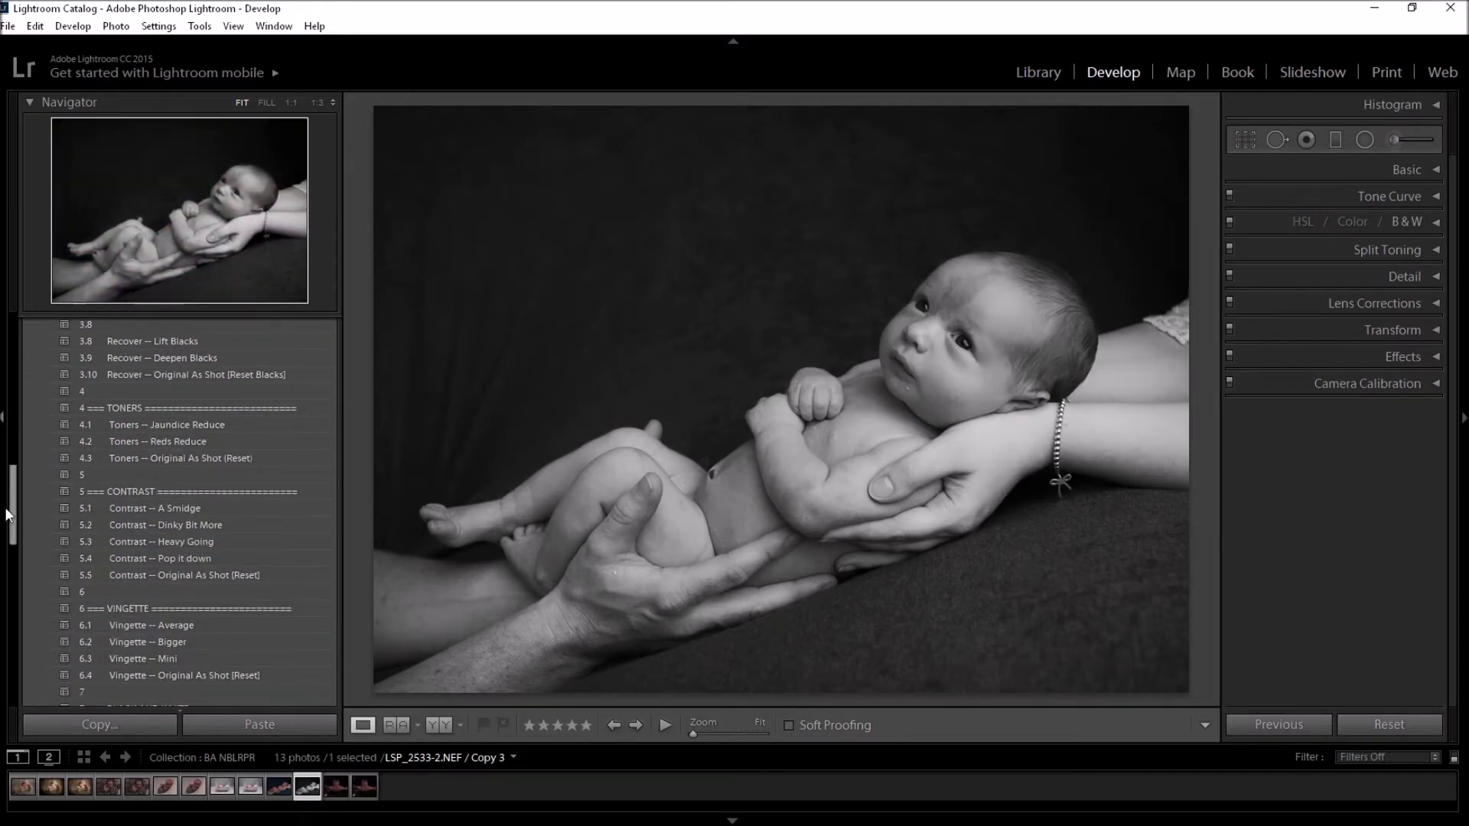
drag(17, 498, 16, 513)
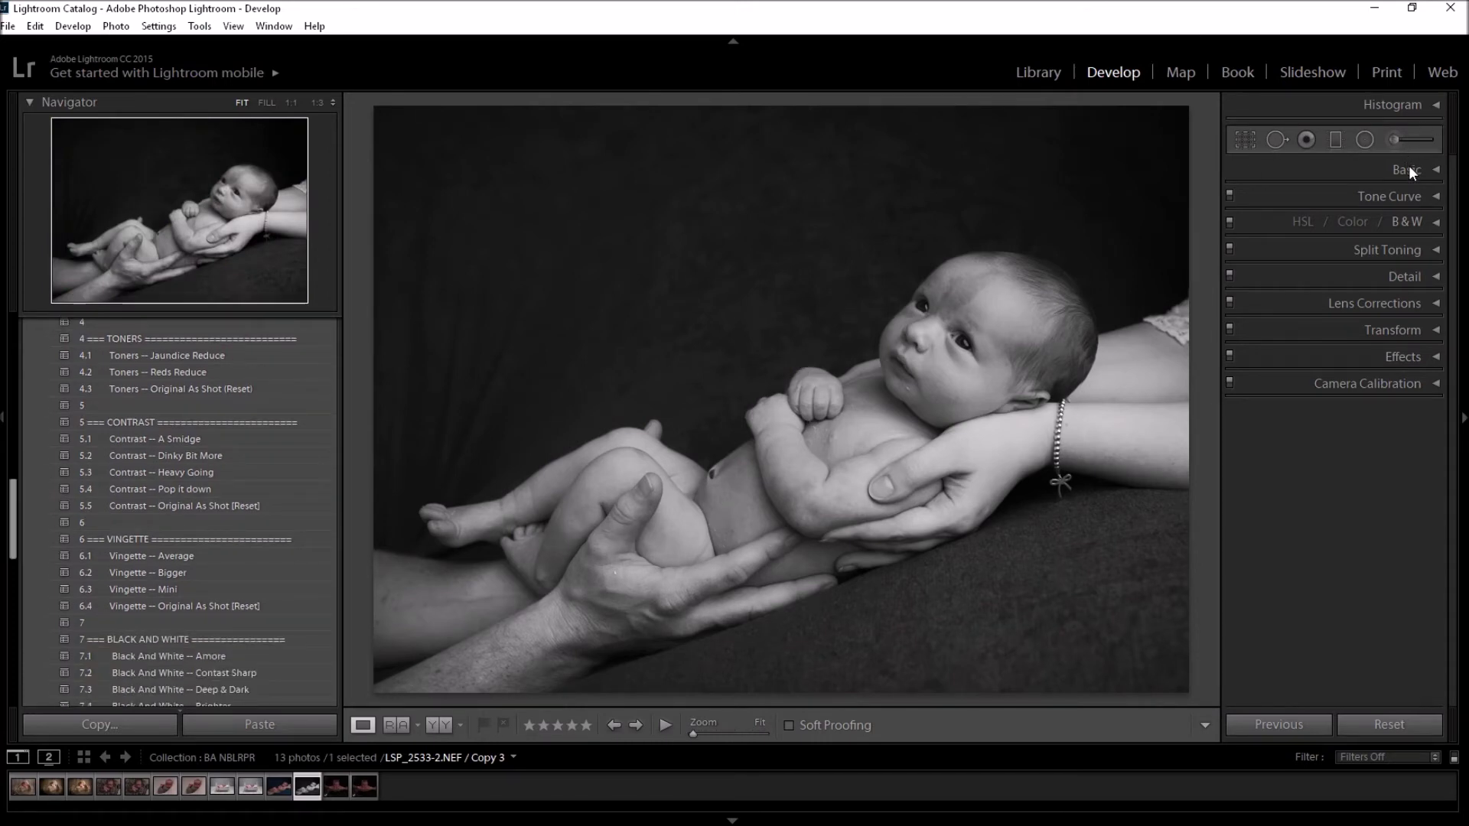
Set the Adjustment Brush to 20 LSP BABY – HEAVY BLACKEN AND BLUR with Auto Mask on.
click(1393, 139)
click(1391, 196)
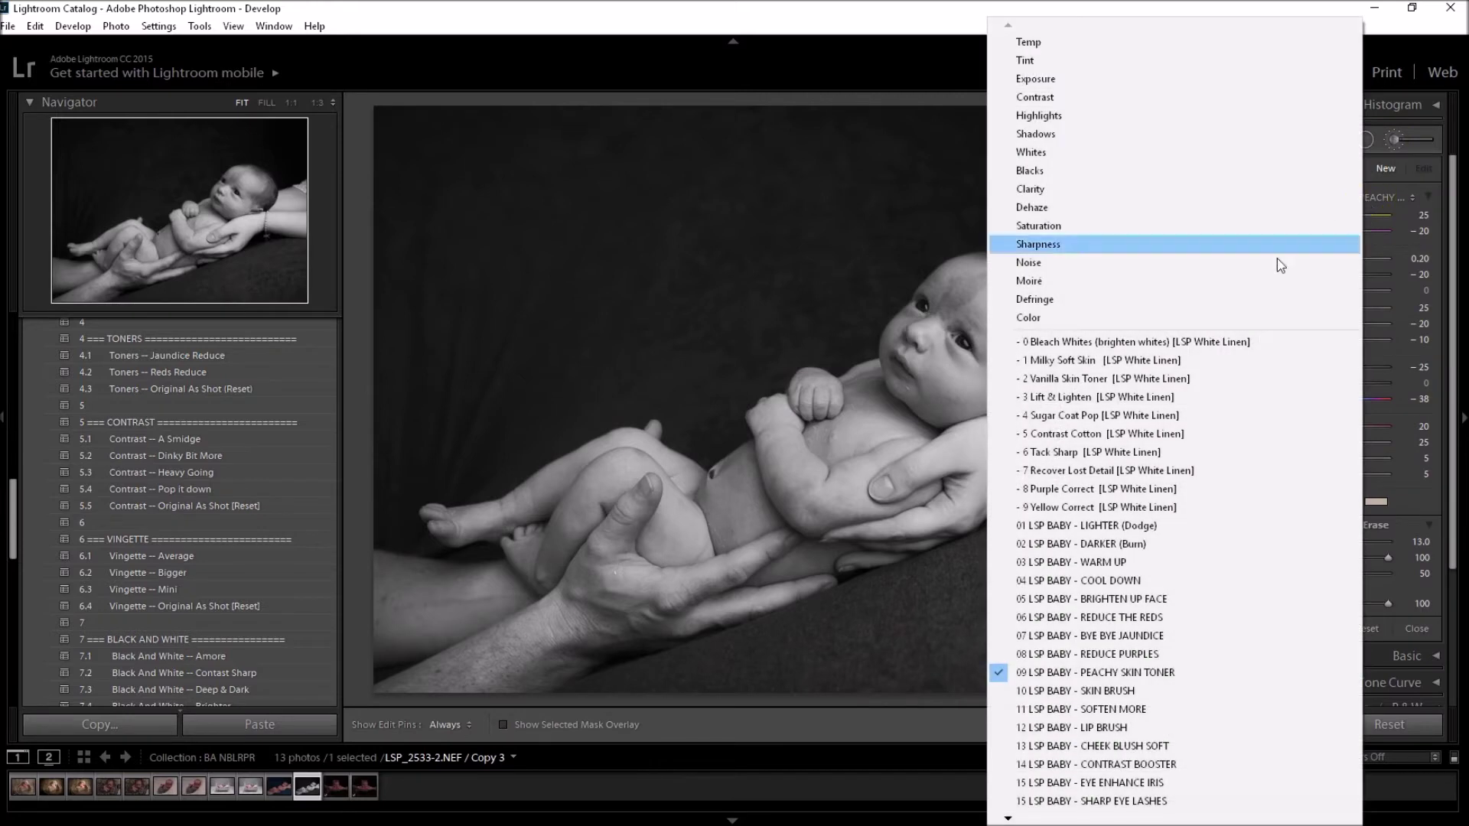
click(1219, 544)
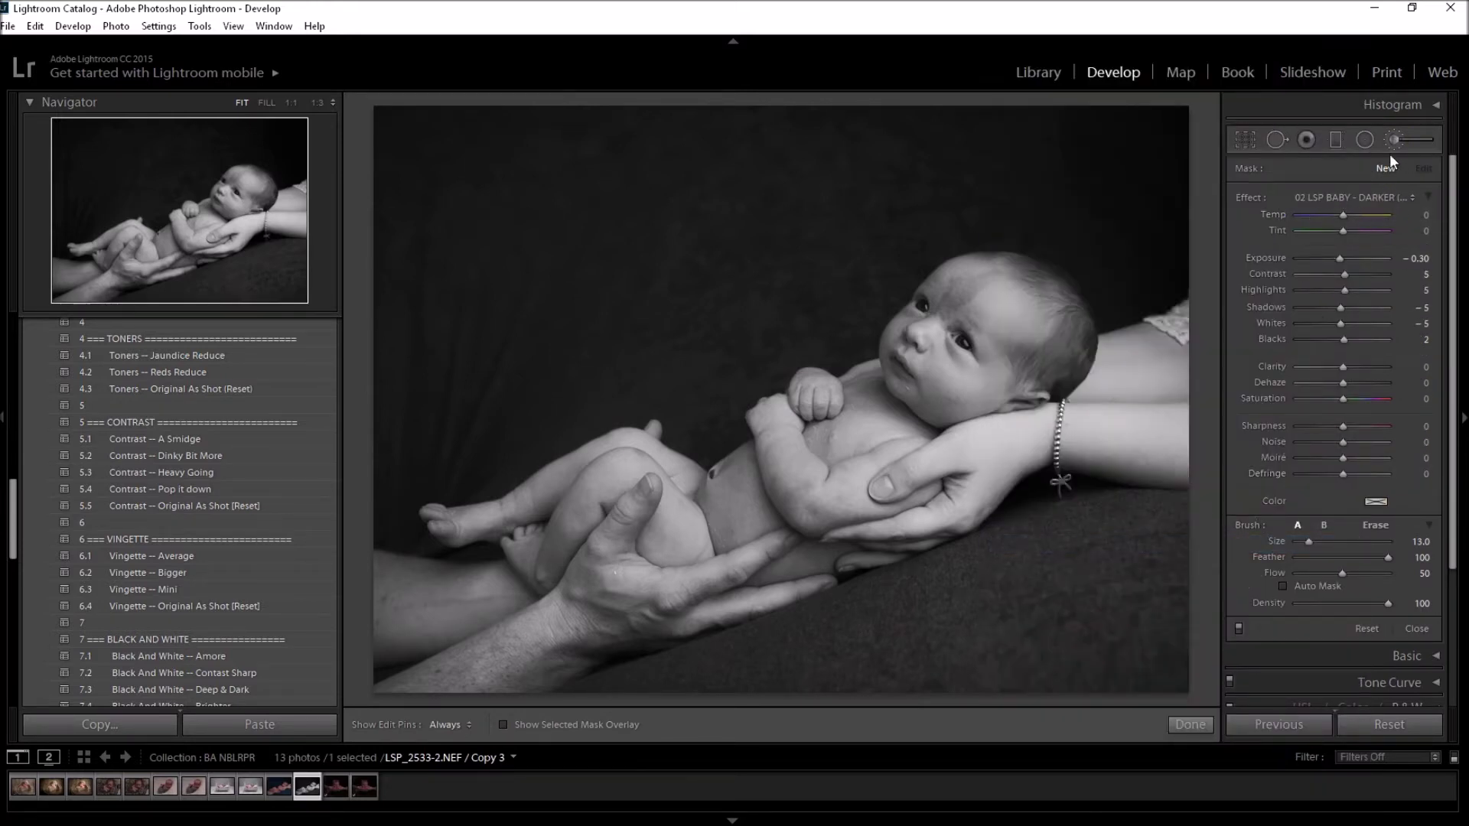
click(1373, 199)
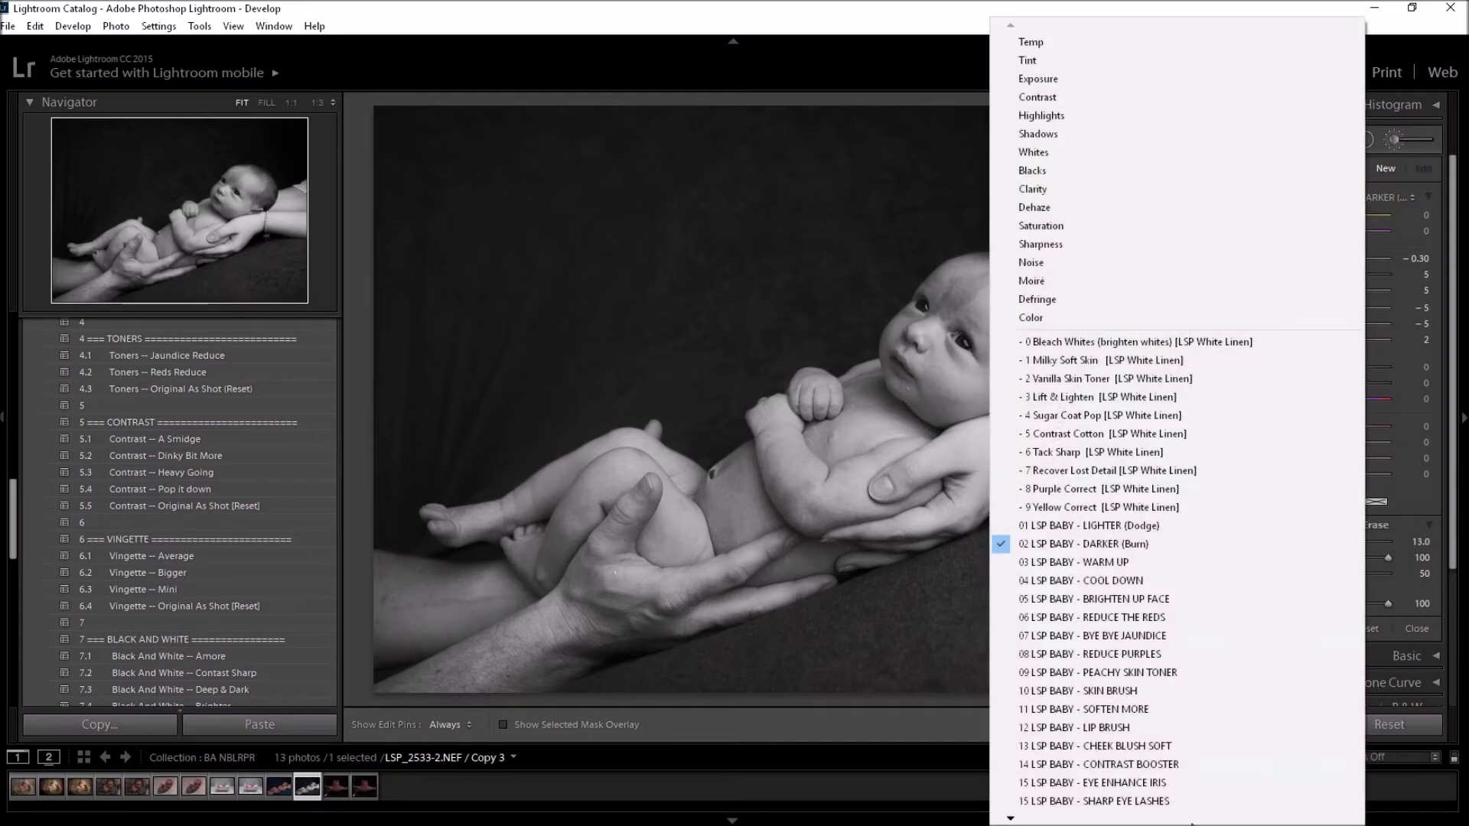
mouse_move(1192, 823)
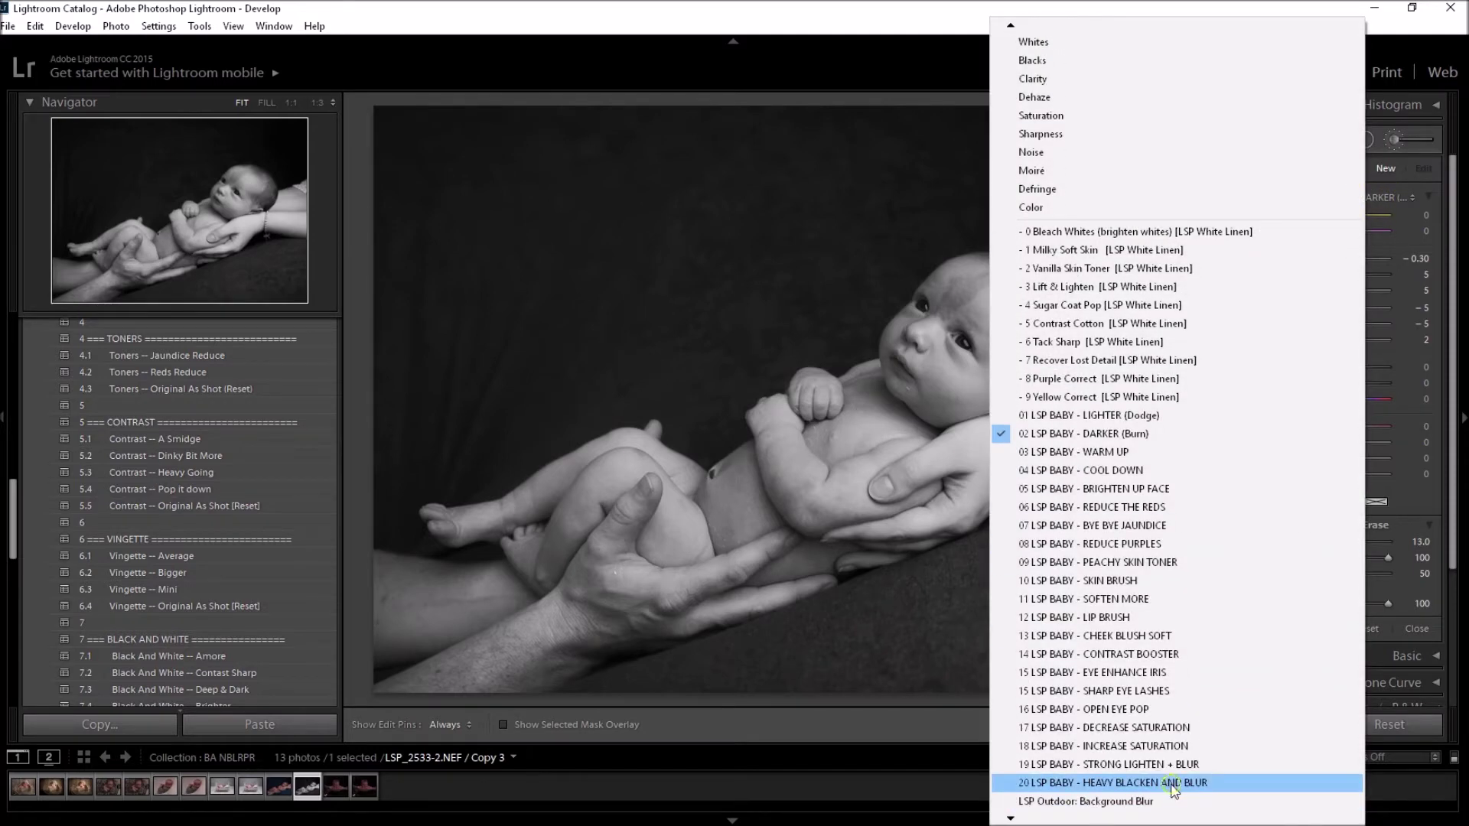
click(1175, 783)
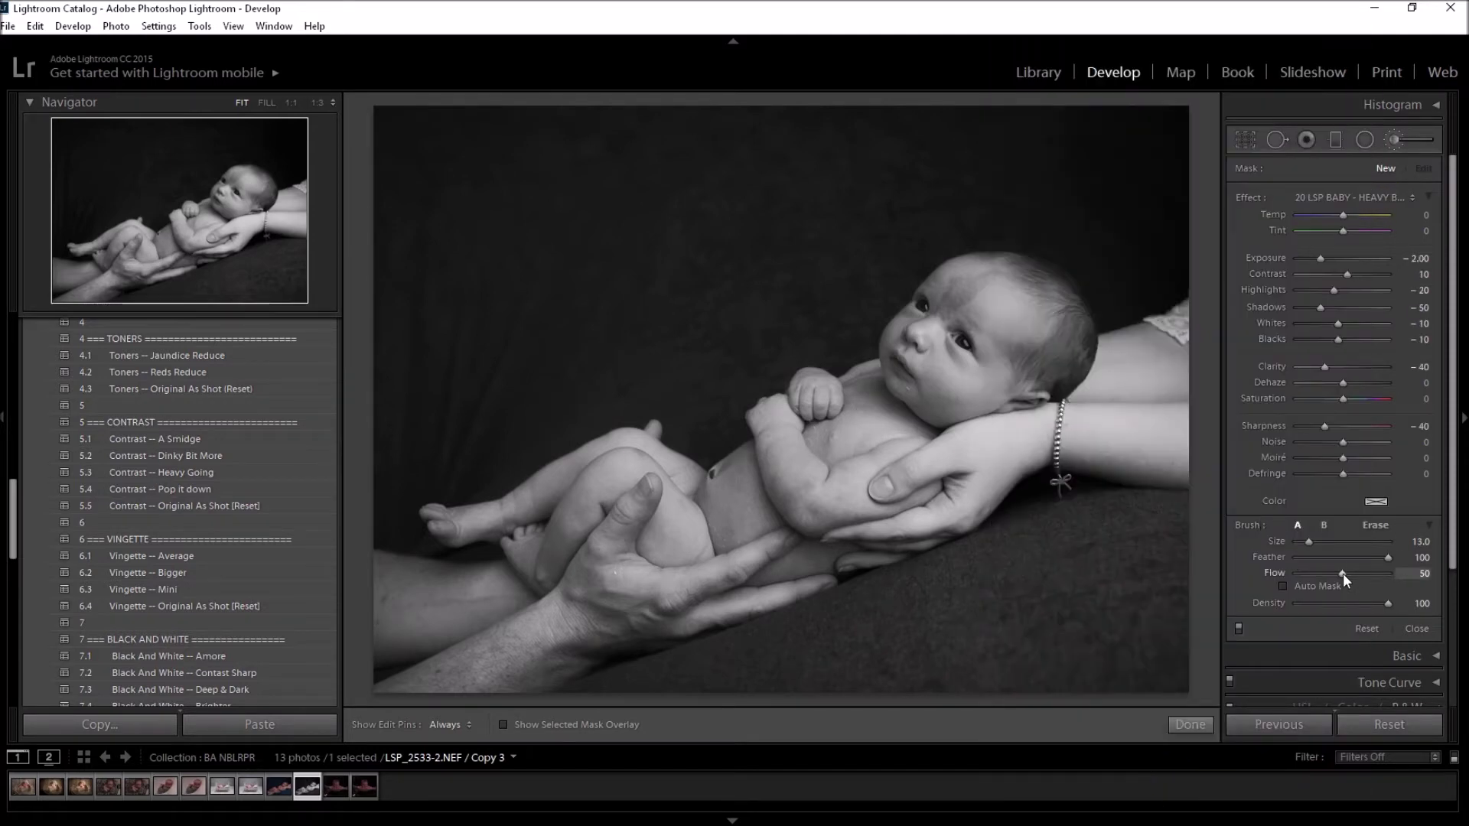
click(1283, 586)
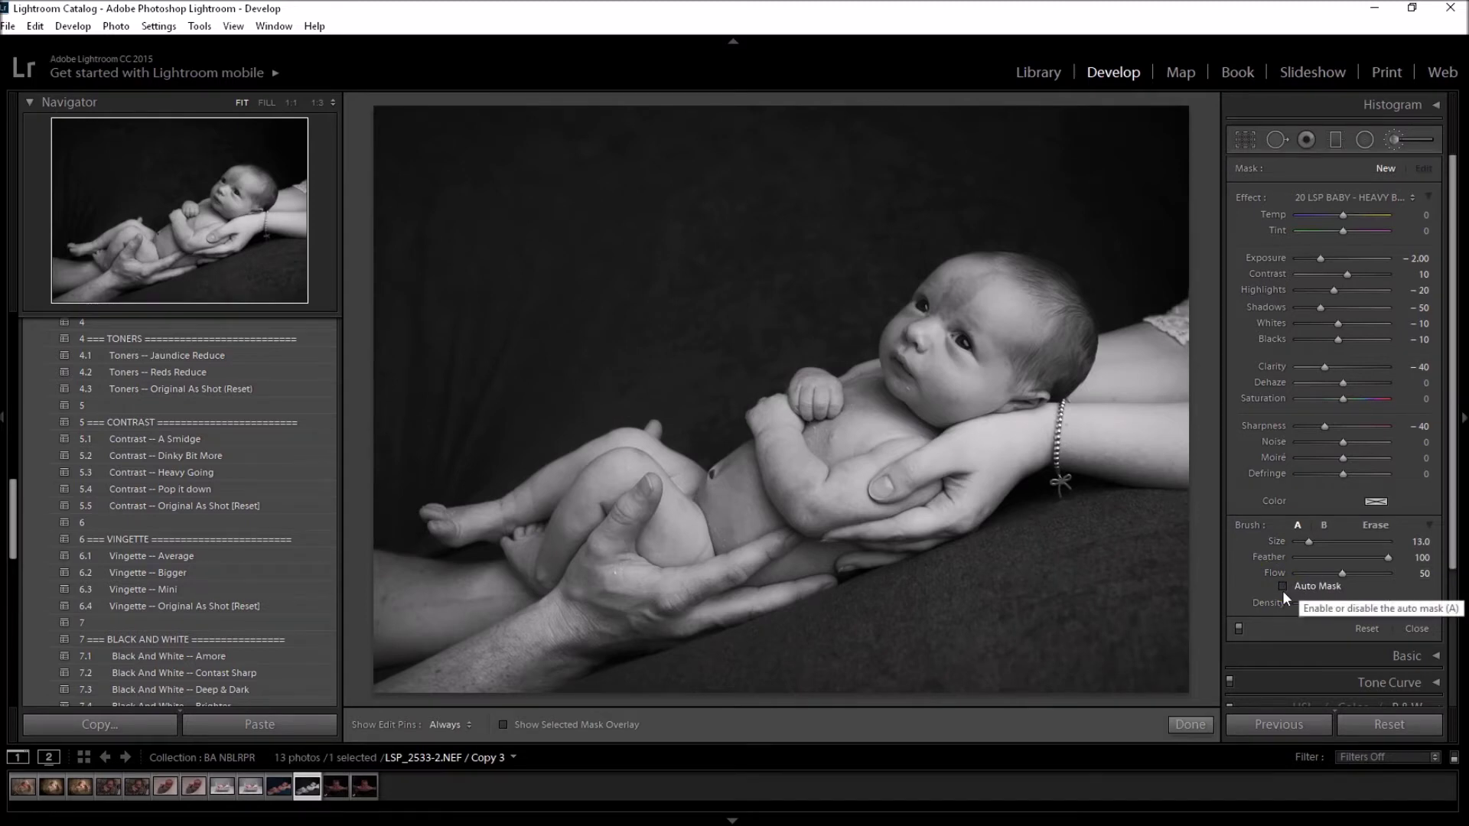
scroll(666, 329, up, 5)
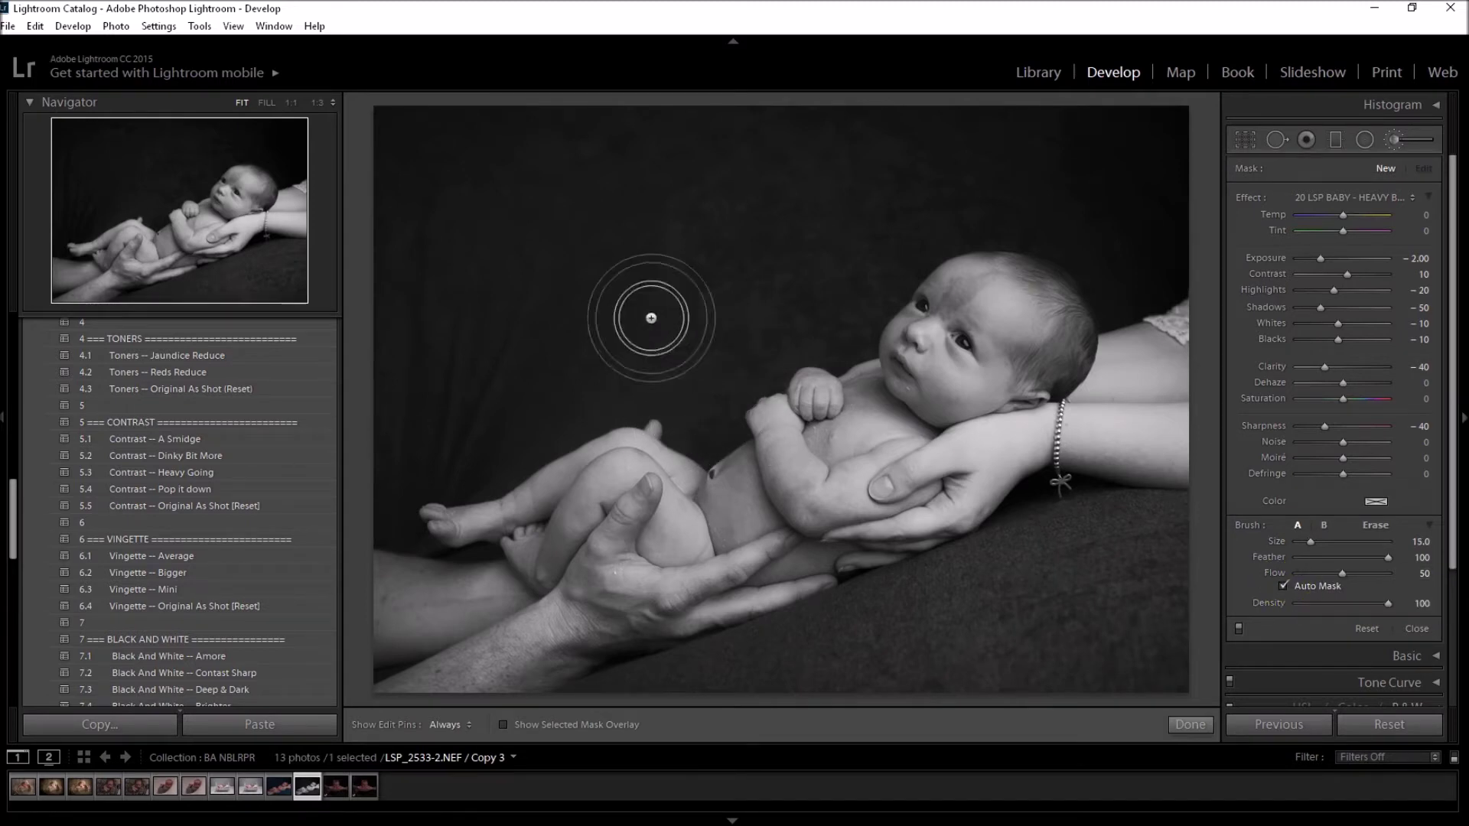
scroll(661, 306, up, 2)
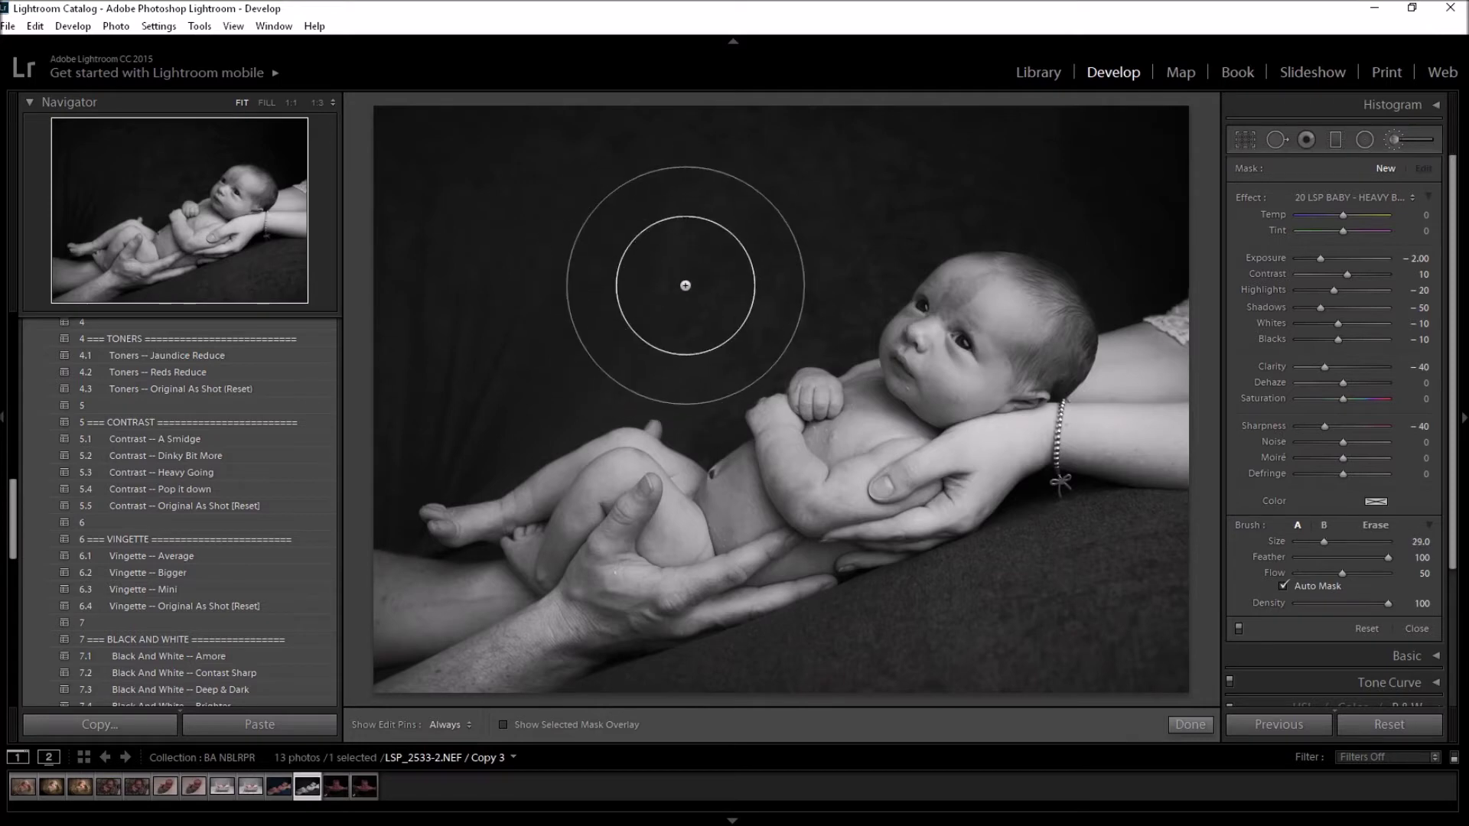
Paint the blacken effect over the background at the top, left and by the legs.
key(h)
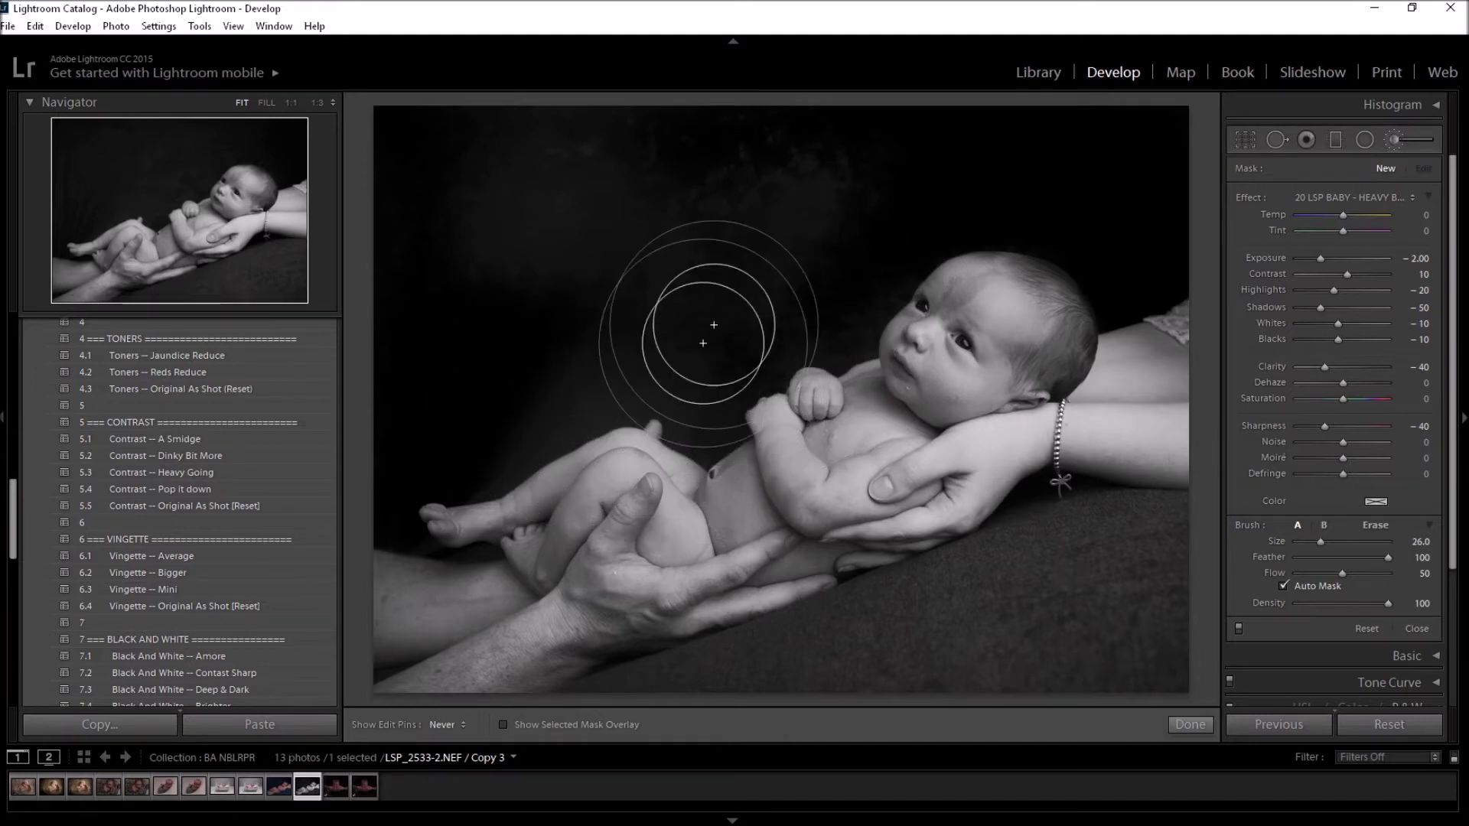
mouse_move(897, 162)
mouse_down()
mouse_move(761, 190)
mouse_move(791, 164)
mouse_move(361, 263)
mouse_move(482, 227)
mouse_move(675, 104)
mouse_move(672, 161)
mouse_move(597, 145)
mouse_move(590, 172)
mouse_move(1040, 125)
mouse_move(788, 288)
mouse_move(477, 312)
mouse_move(567, 316)
mouse_up()
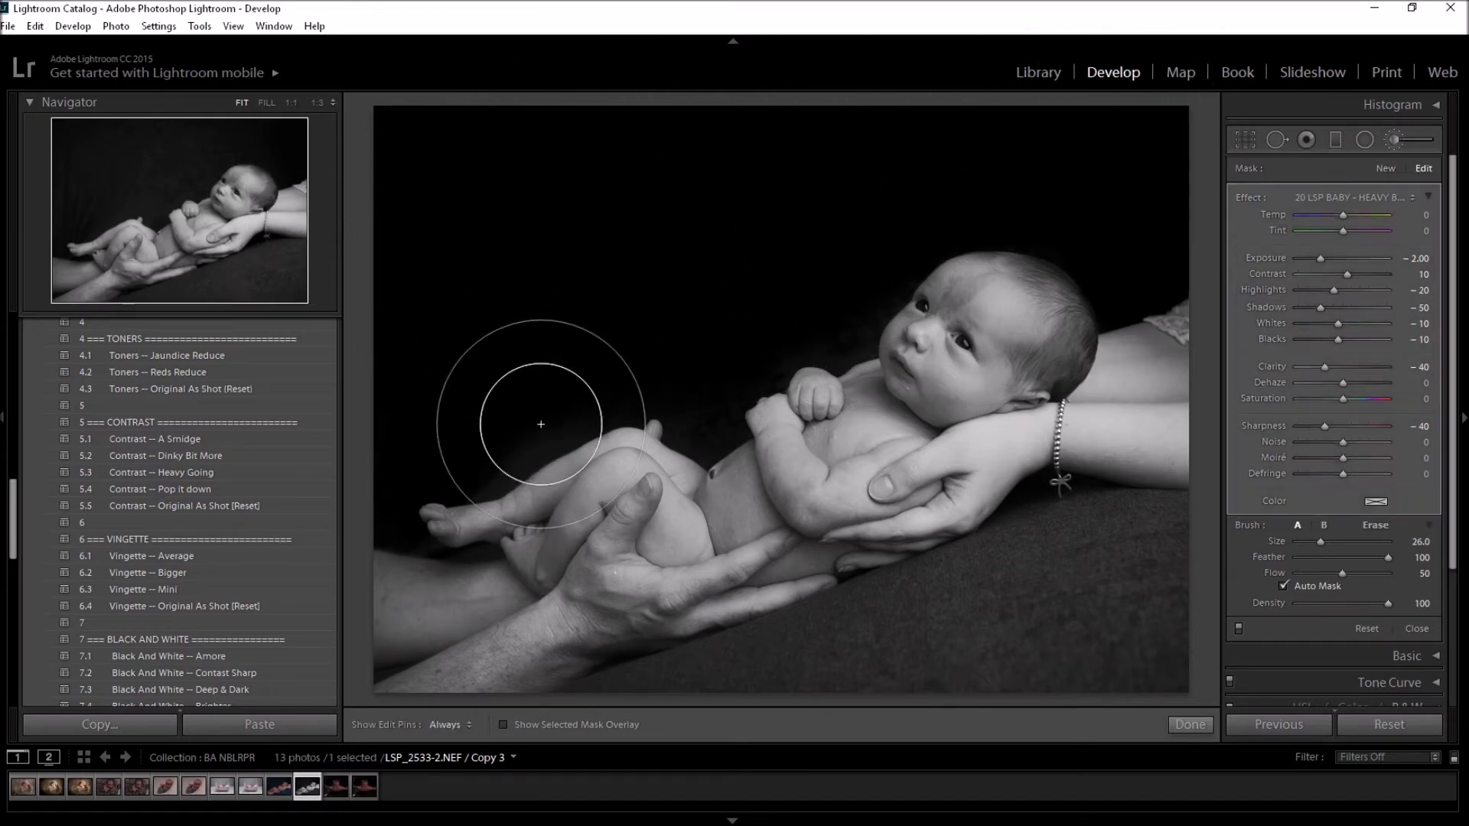
click(510, 477)
key(h)
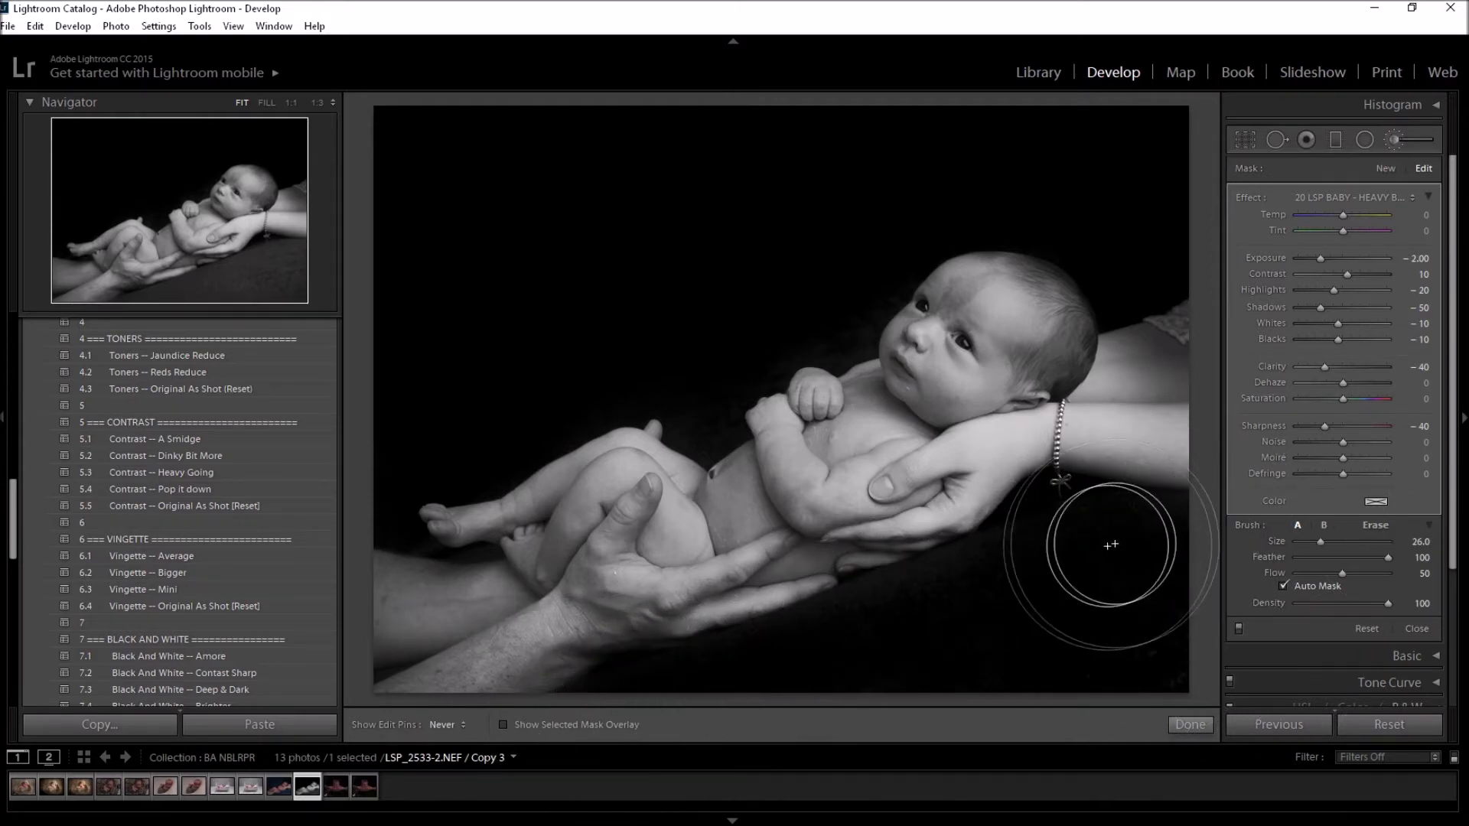
key(h)
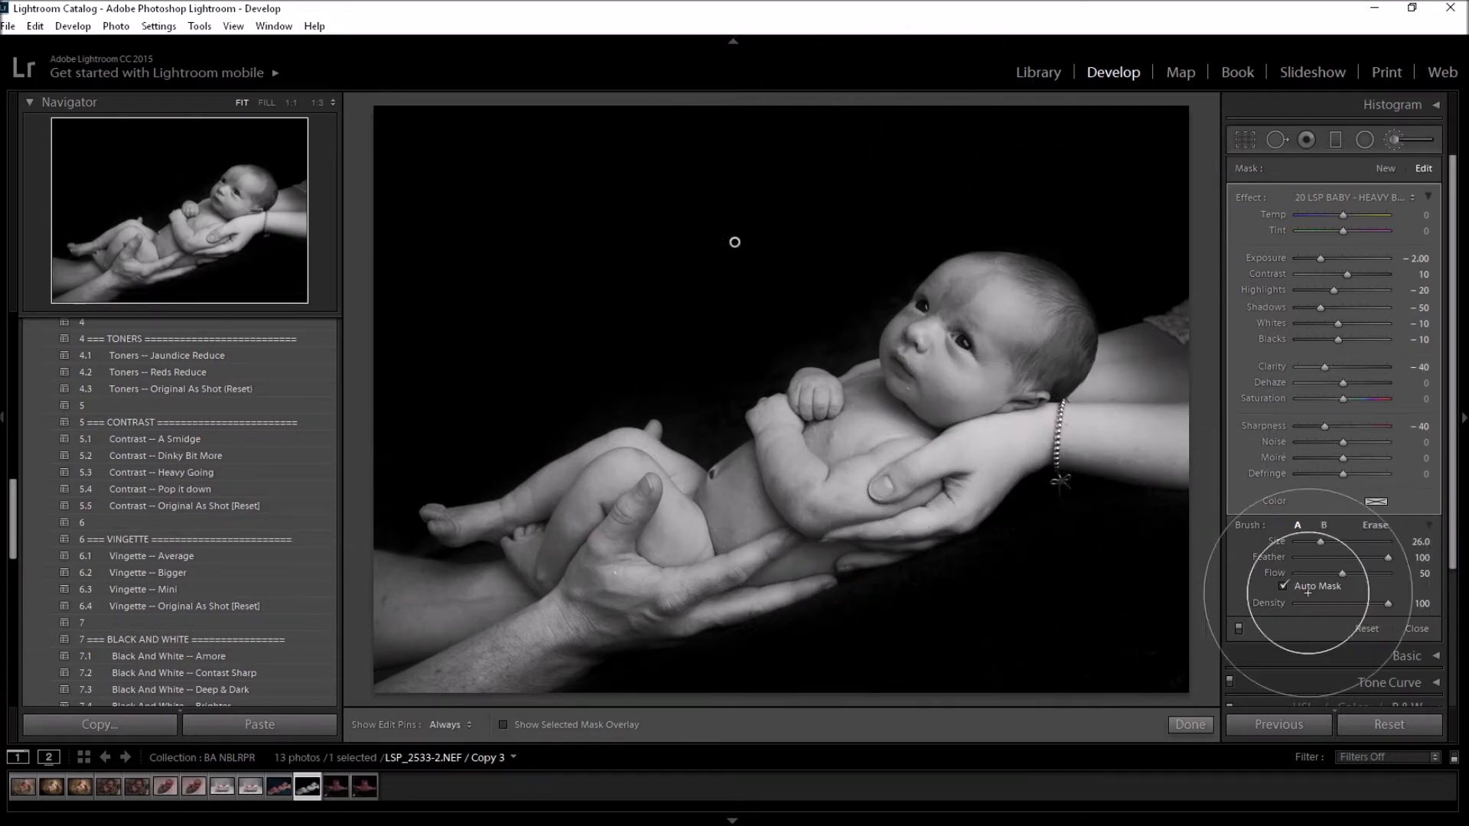
Turn off Auto Mask and zoom the preview out to 1:8.
click(1283, 586)
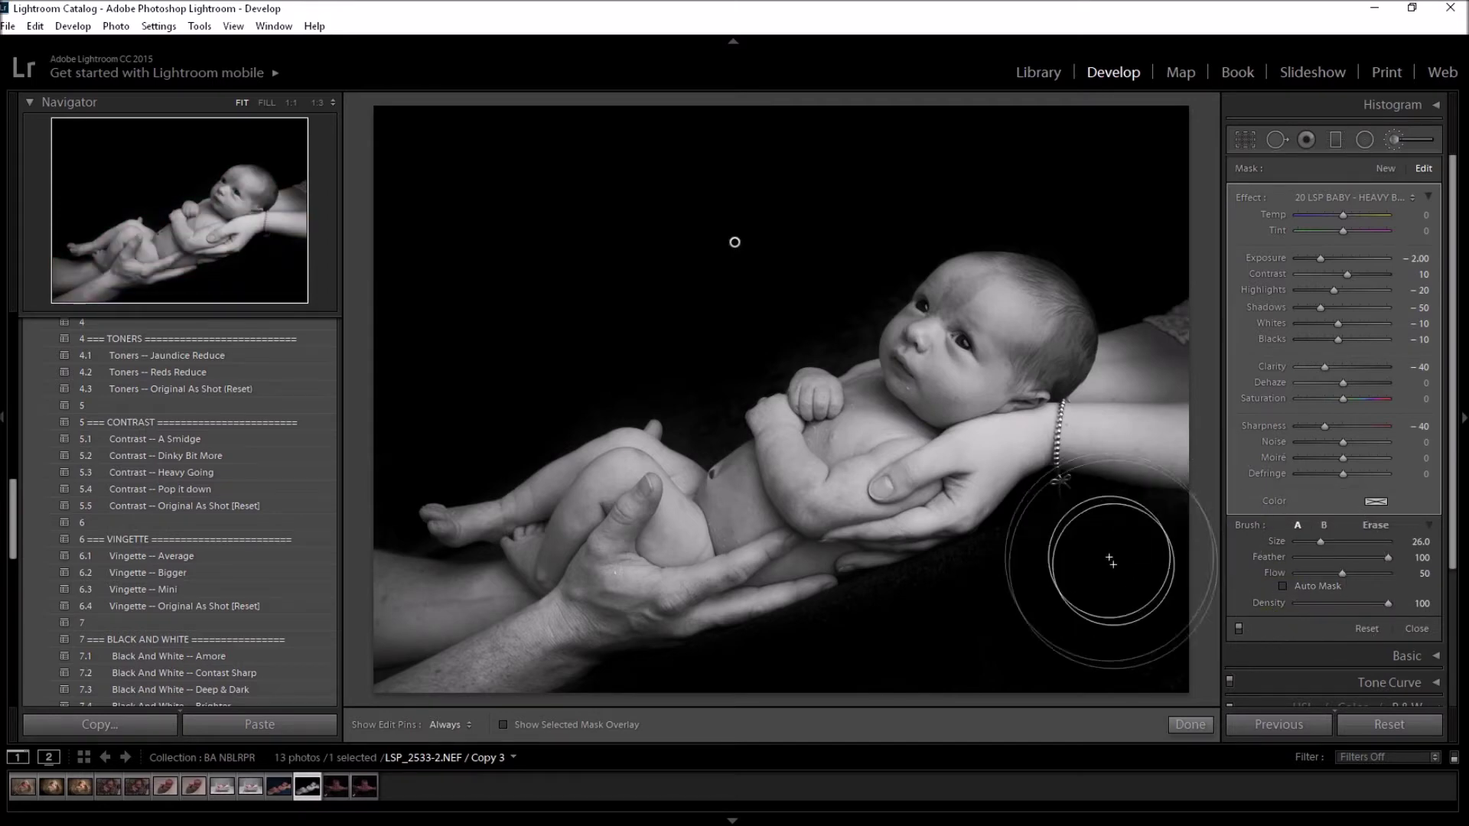
scroll(1155, 563, up, 1)
scroll(1171, 559, up, 1)
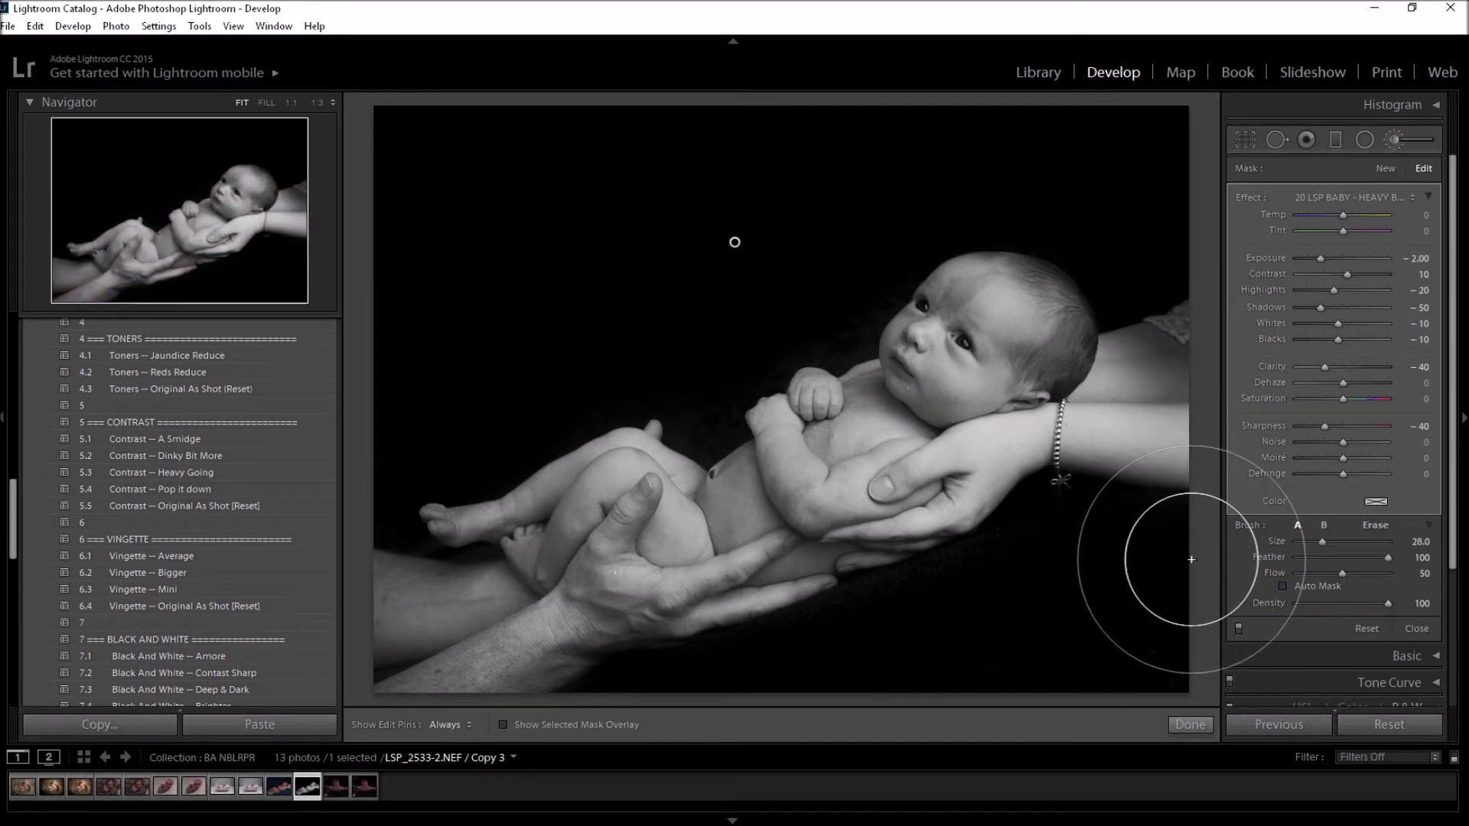
click(333, 104)
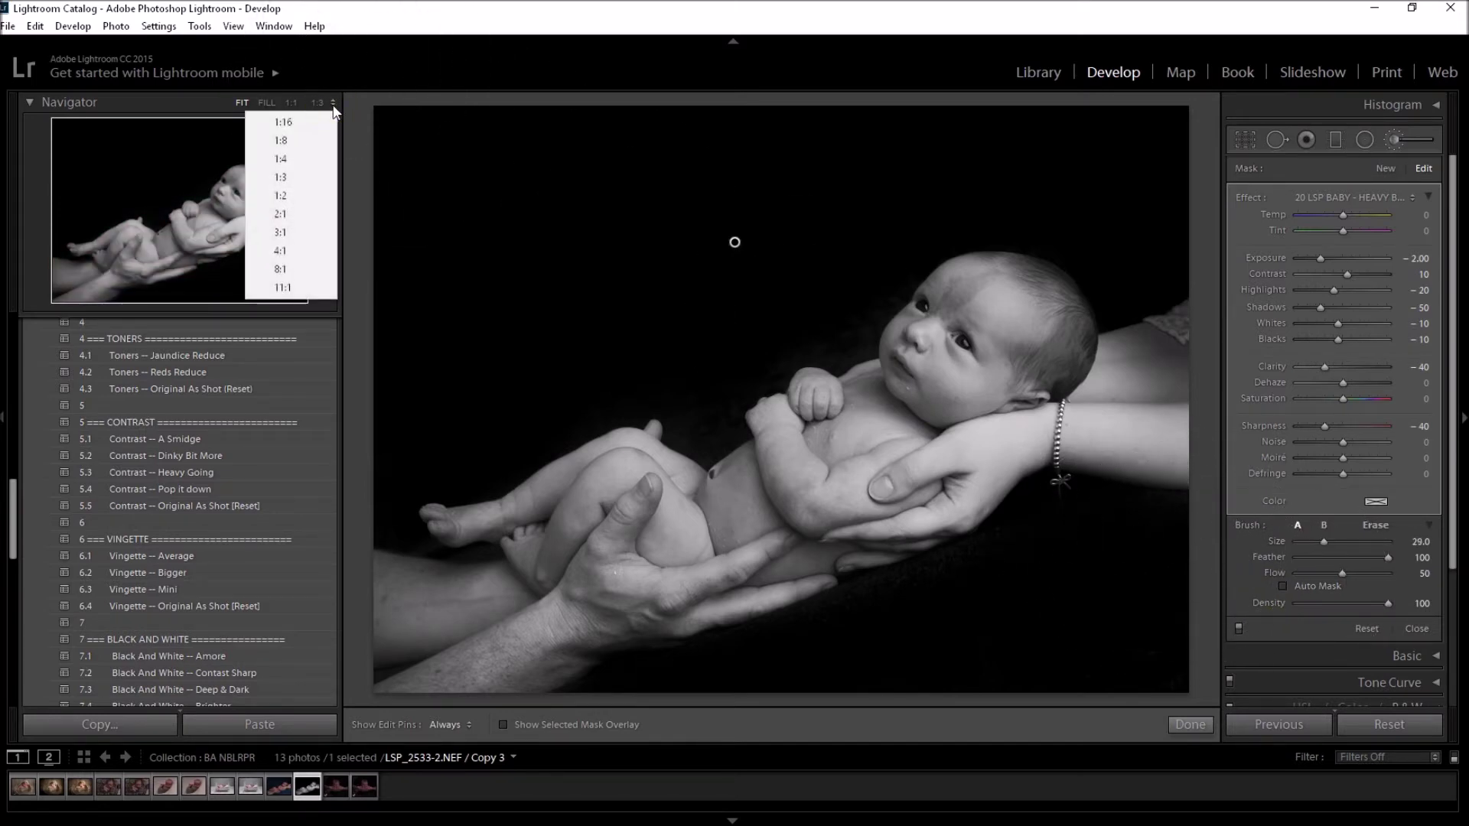
click(288, 140)
scroll(1132, 398, up, 4)
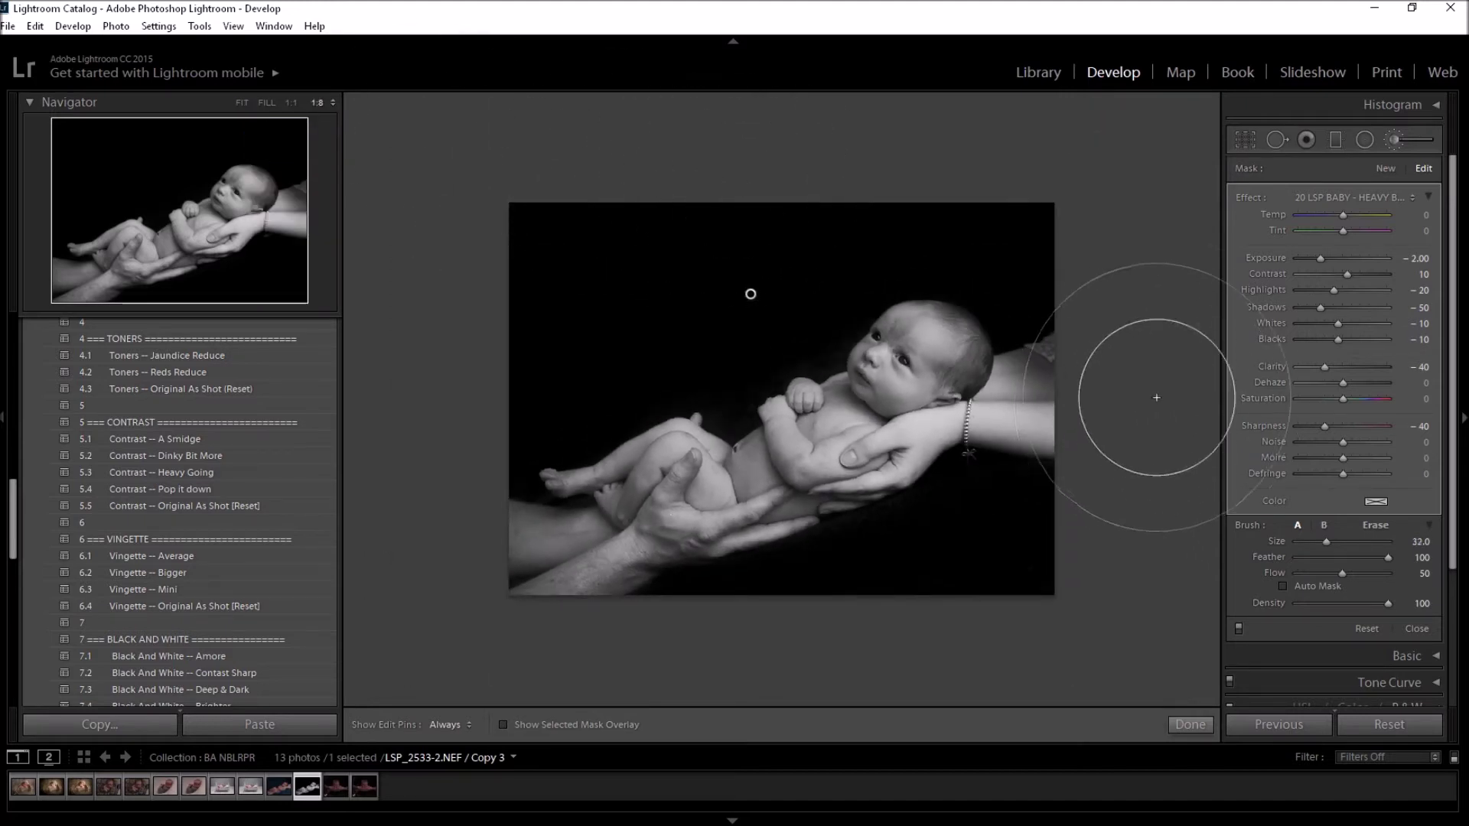
Paint the top-left background nearly black, then close the brush adjustment.
key(h)
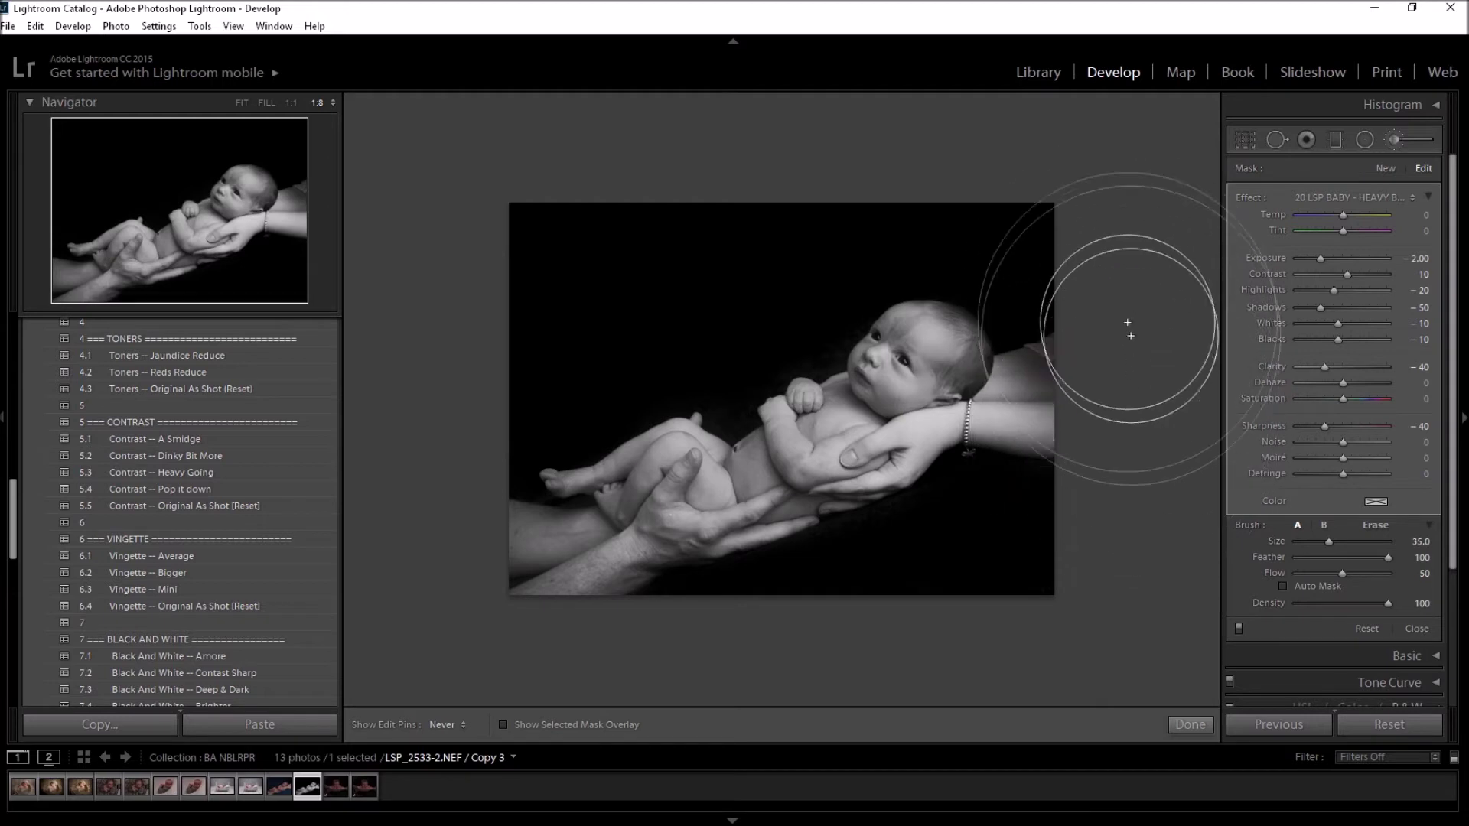
key(h)
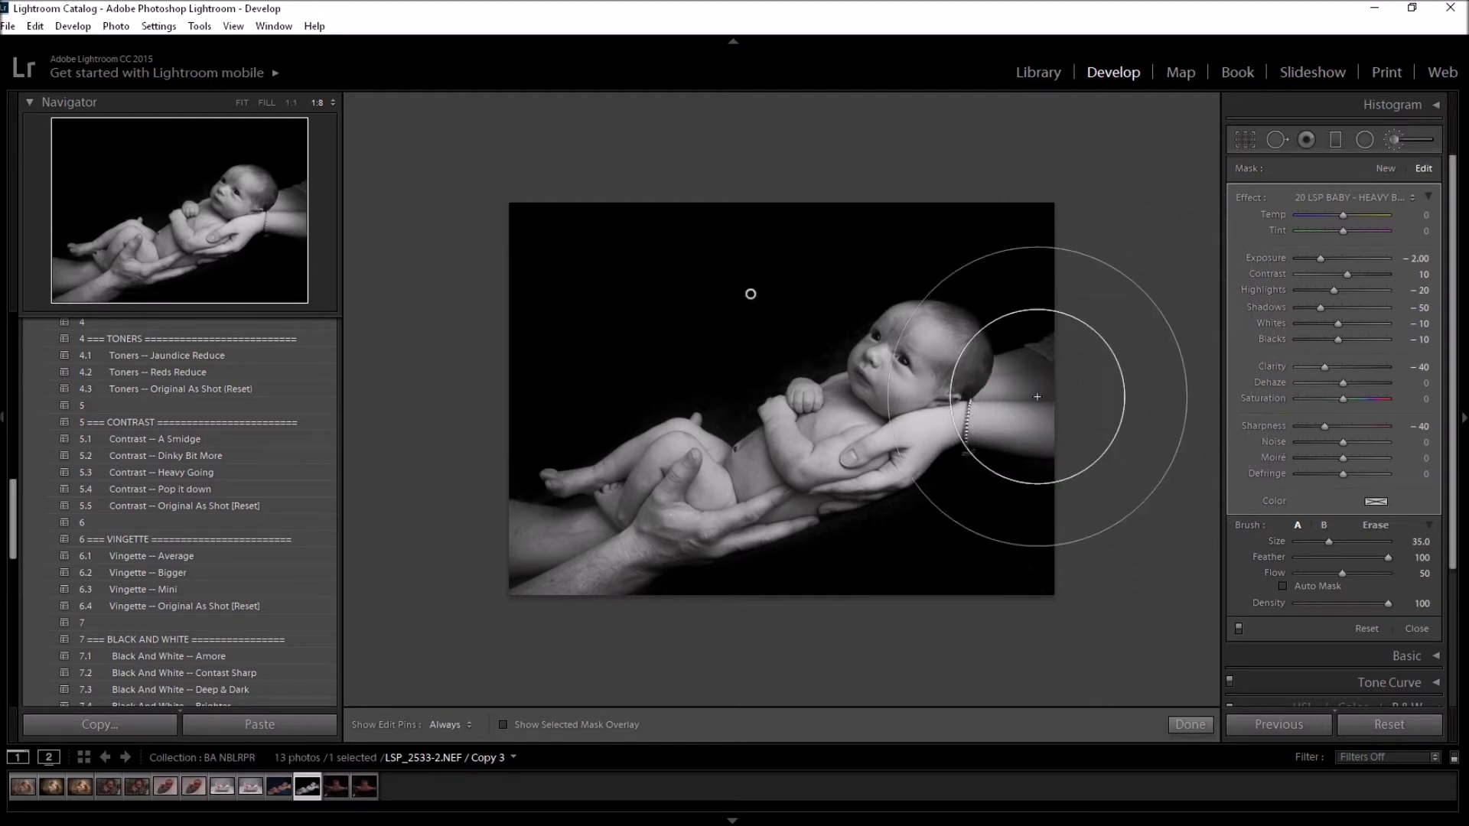
key(h)
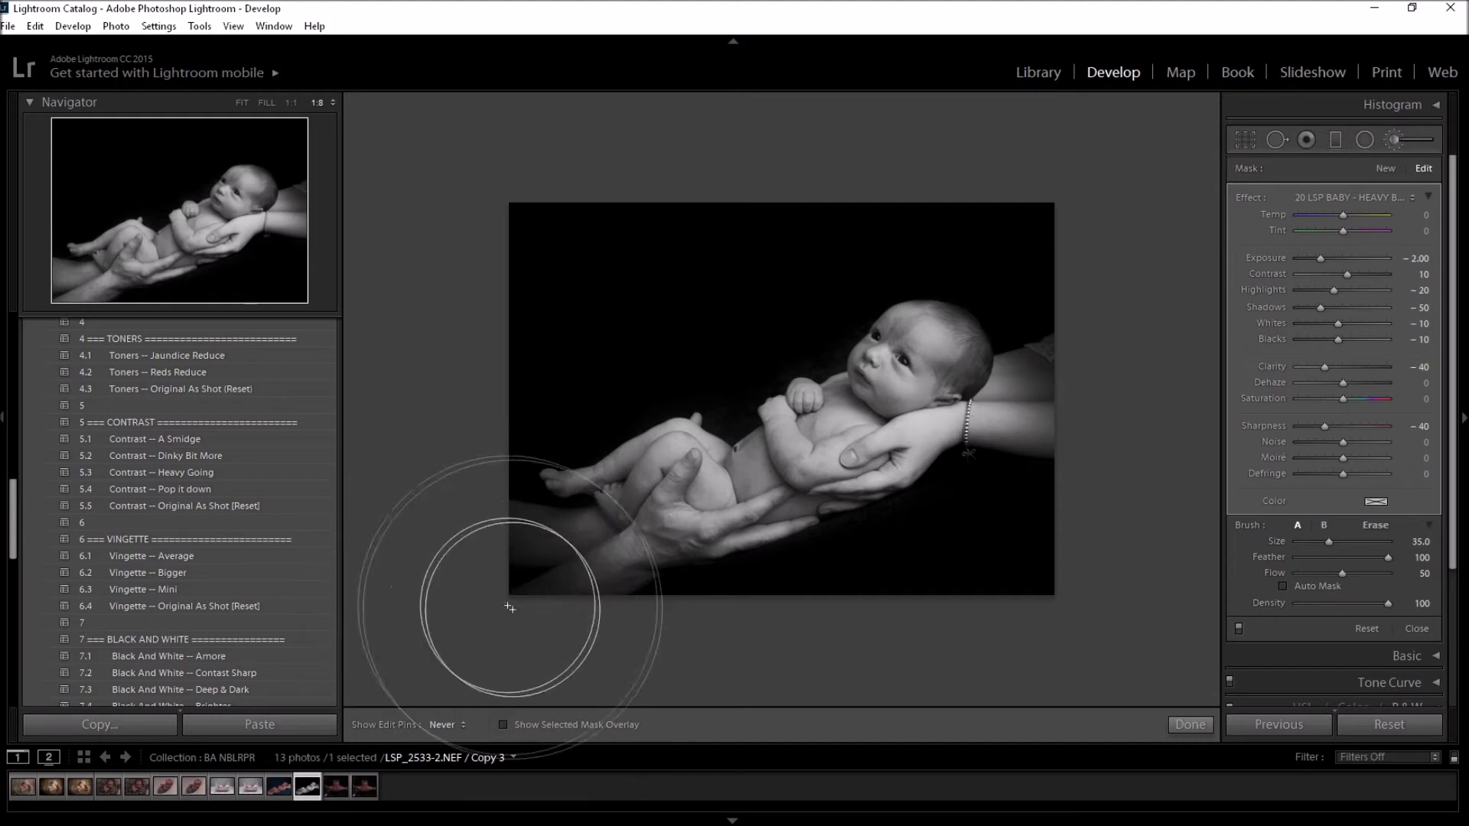
key(h)
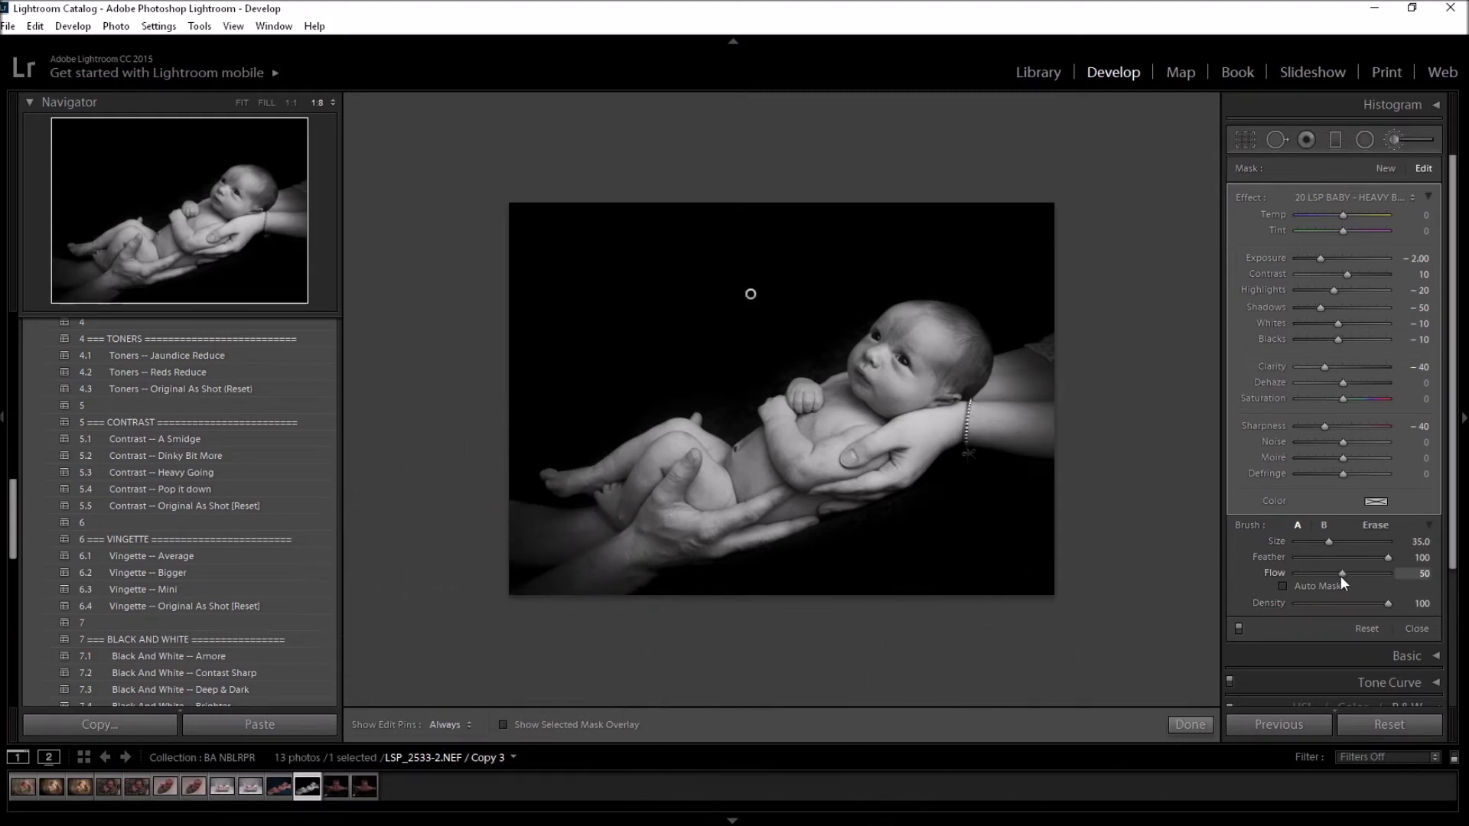
key(h)
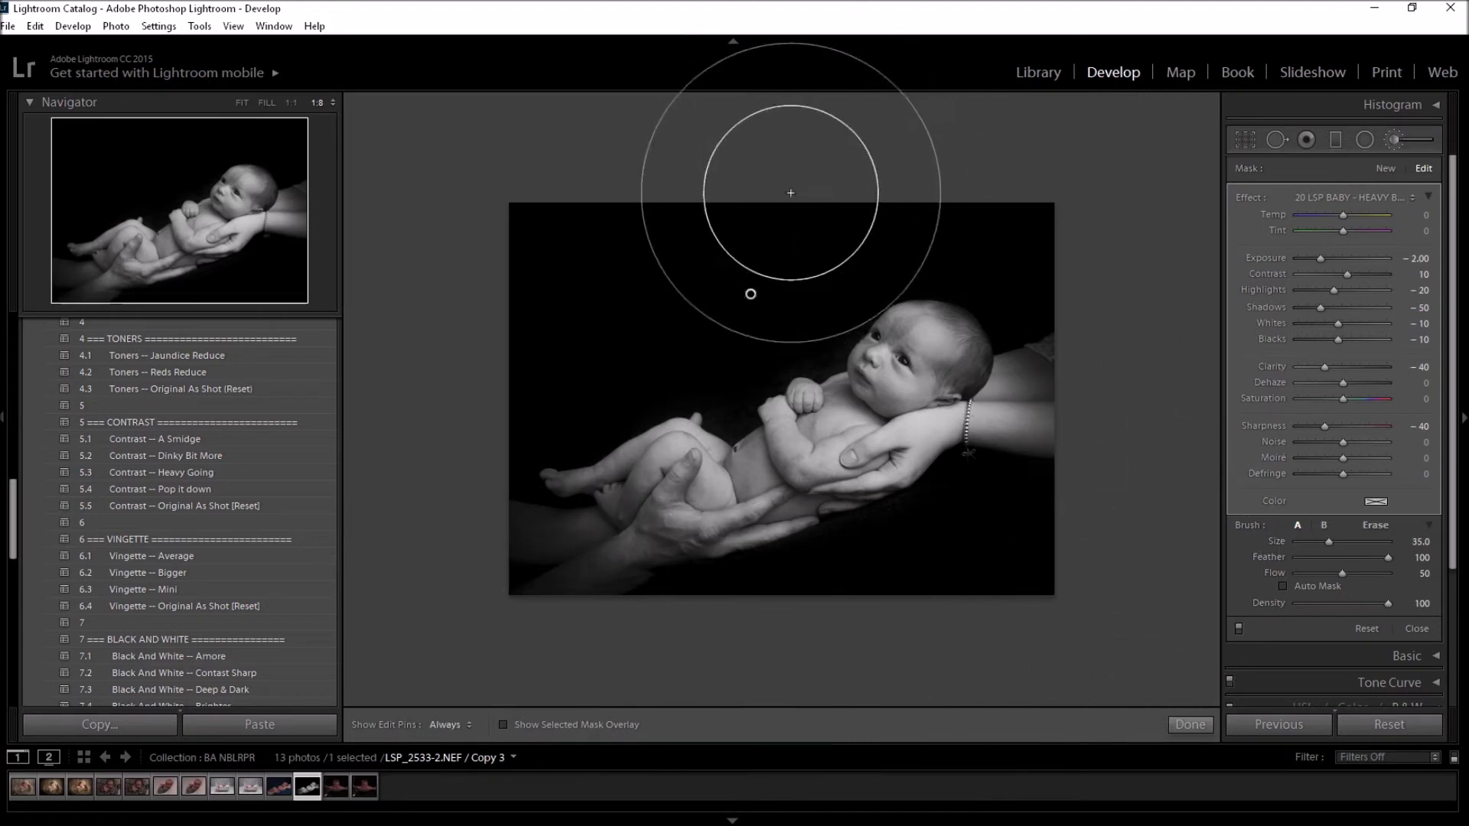
mouse_move(791, 234)
mouse_down()
mouse_move(585, 298)
mouse_move(618, 267)
mouse_move(673, 312)
mouse_move(690, 357)
mouse_move(639, 234)
mouse_move(549, 204)
mouse_up()
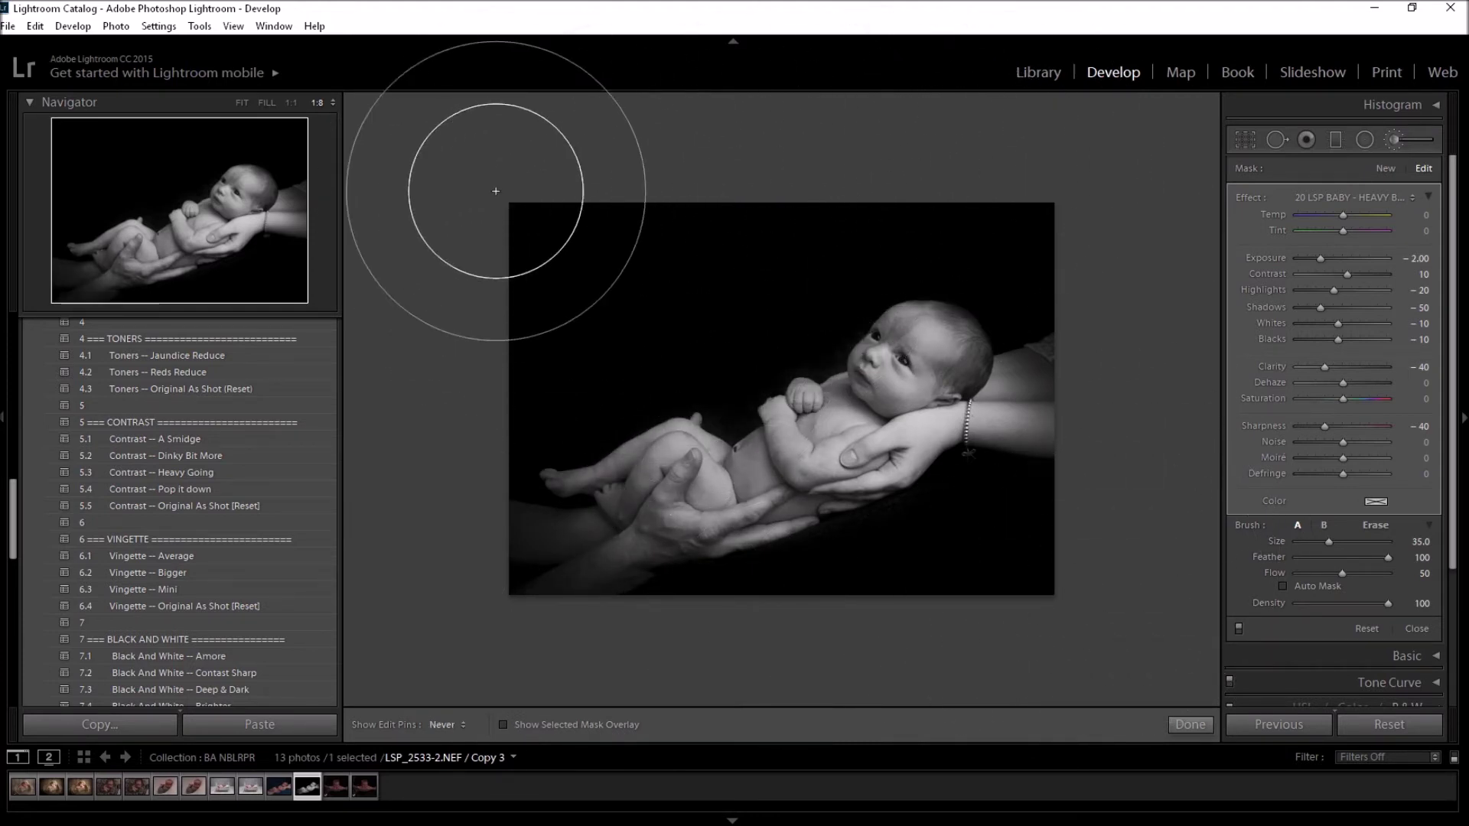
key(h)
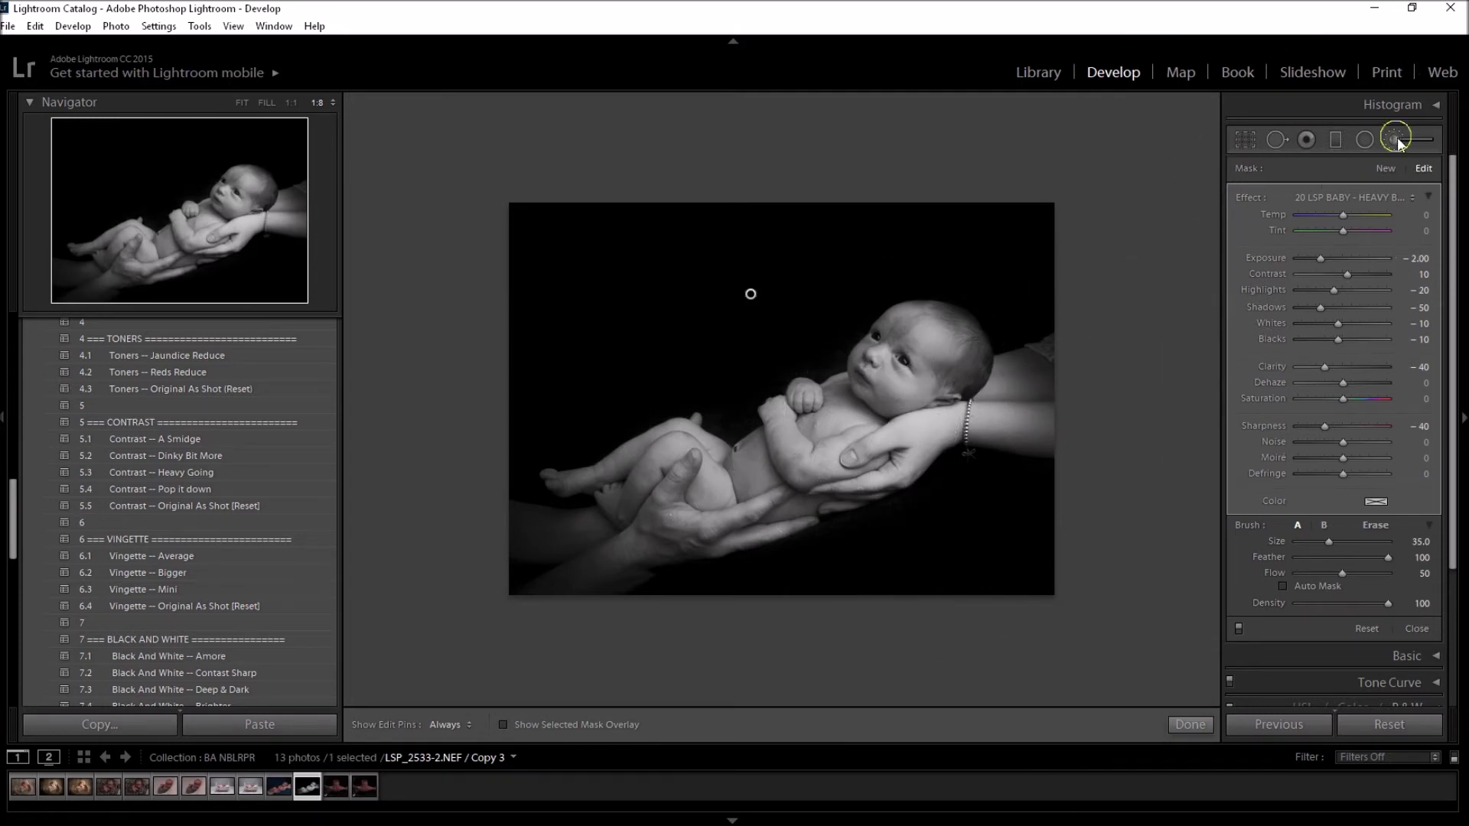
click(1397, 140)
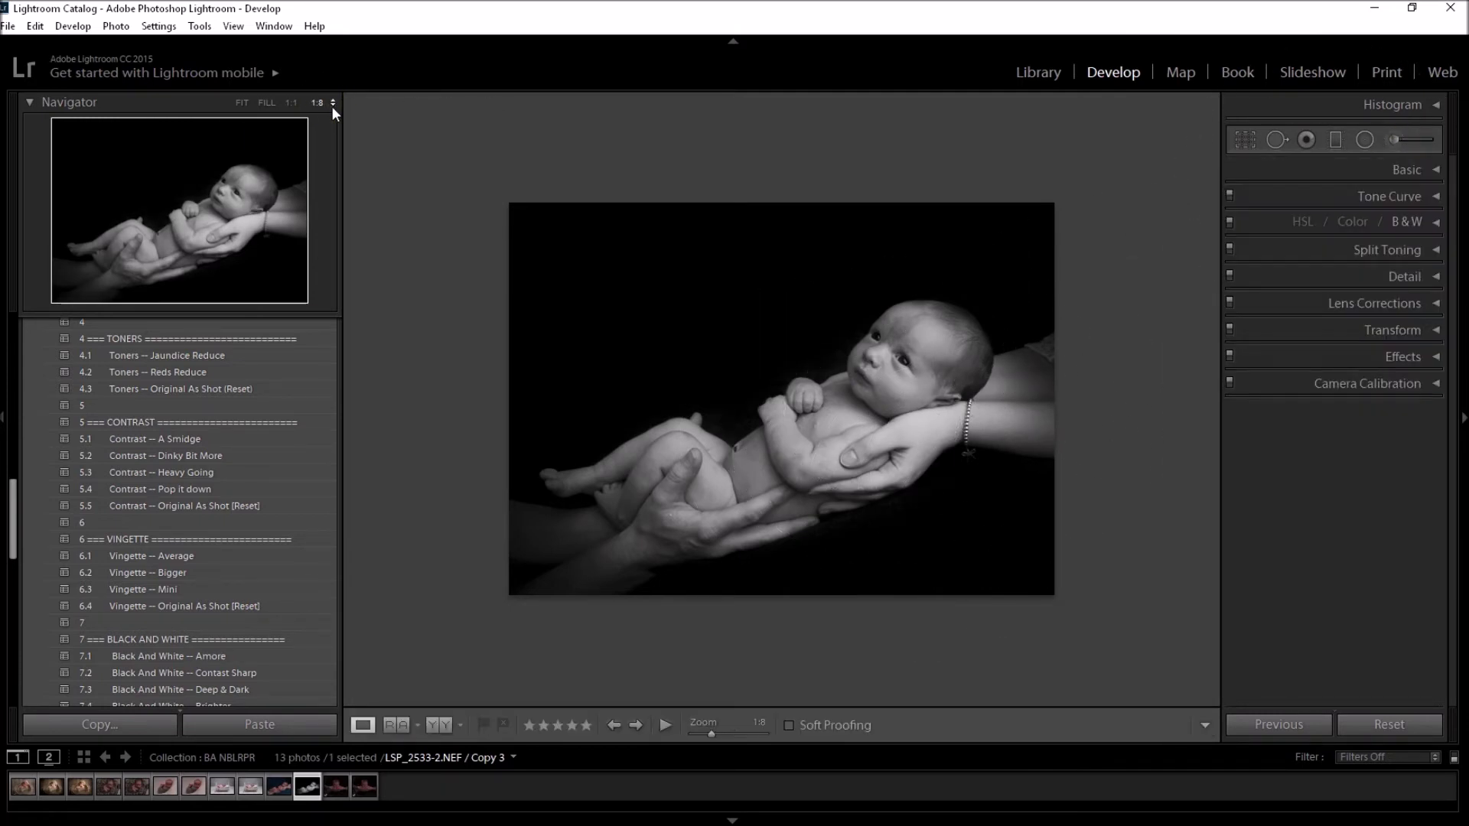
Zoom to 1:3 and centre the view on the baby's face.
click(332, 103)
click(321, 184)
drag(181, 150, 261, 206)
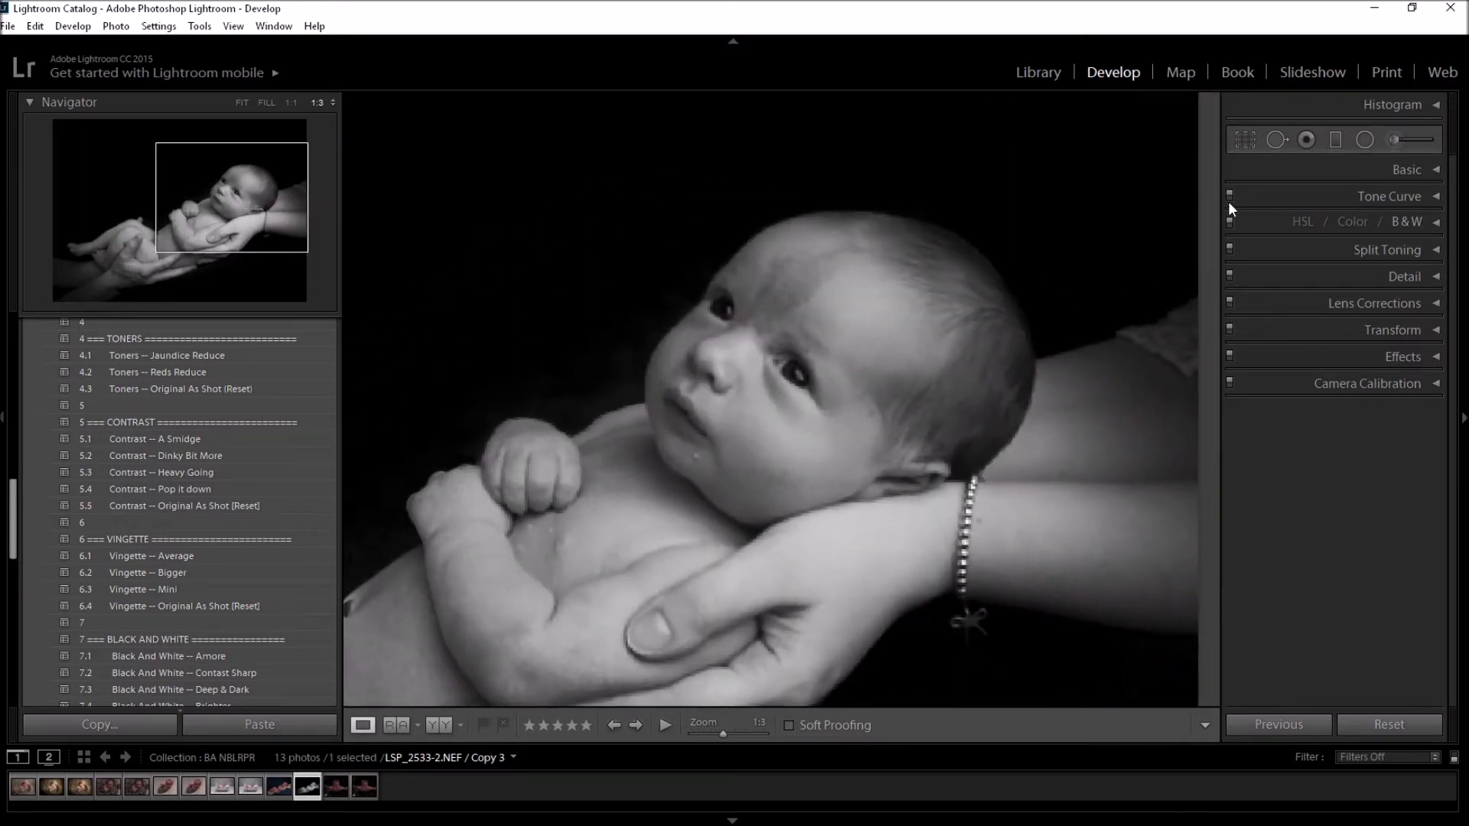
Start a new brush adjustment using the 16 LSP BABY – OPEN EYE POP effect.
click(1402, 140)
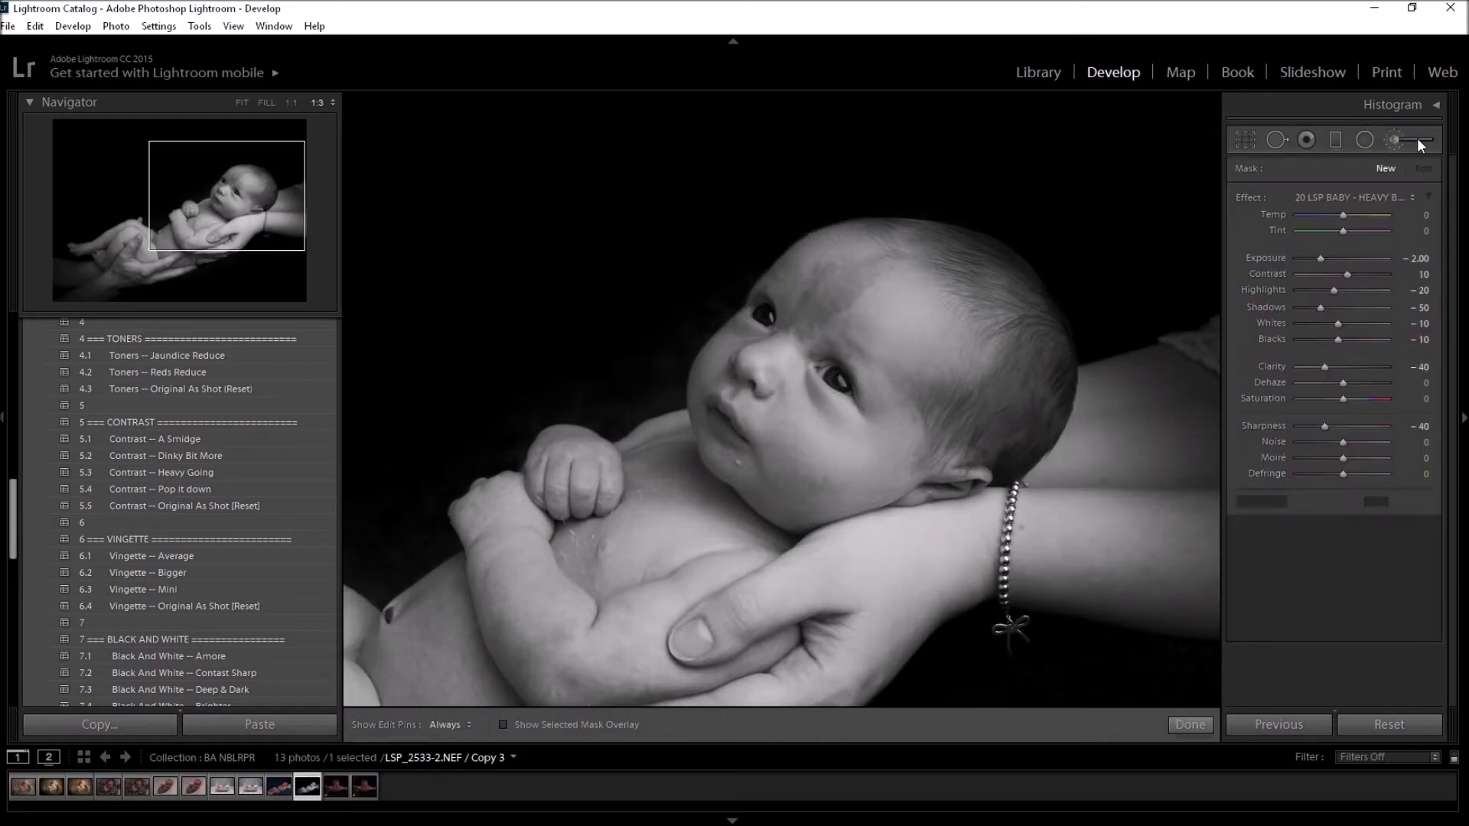
click(1368, 196)
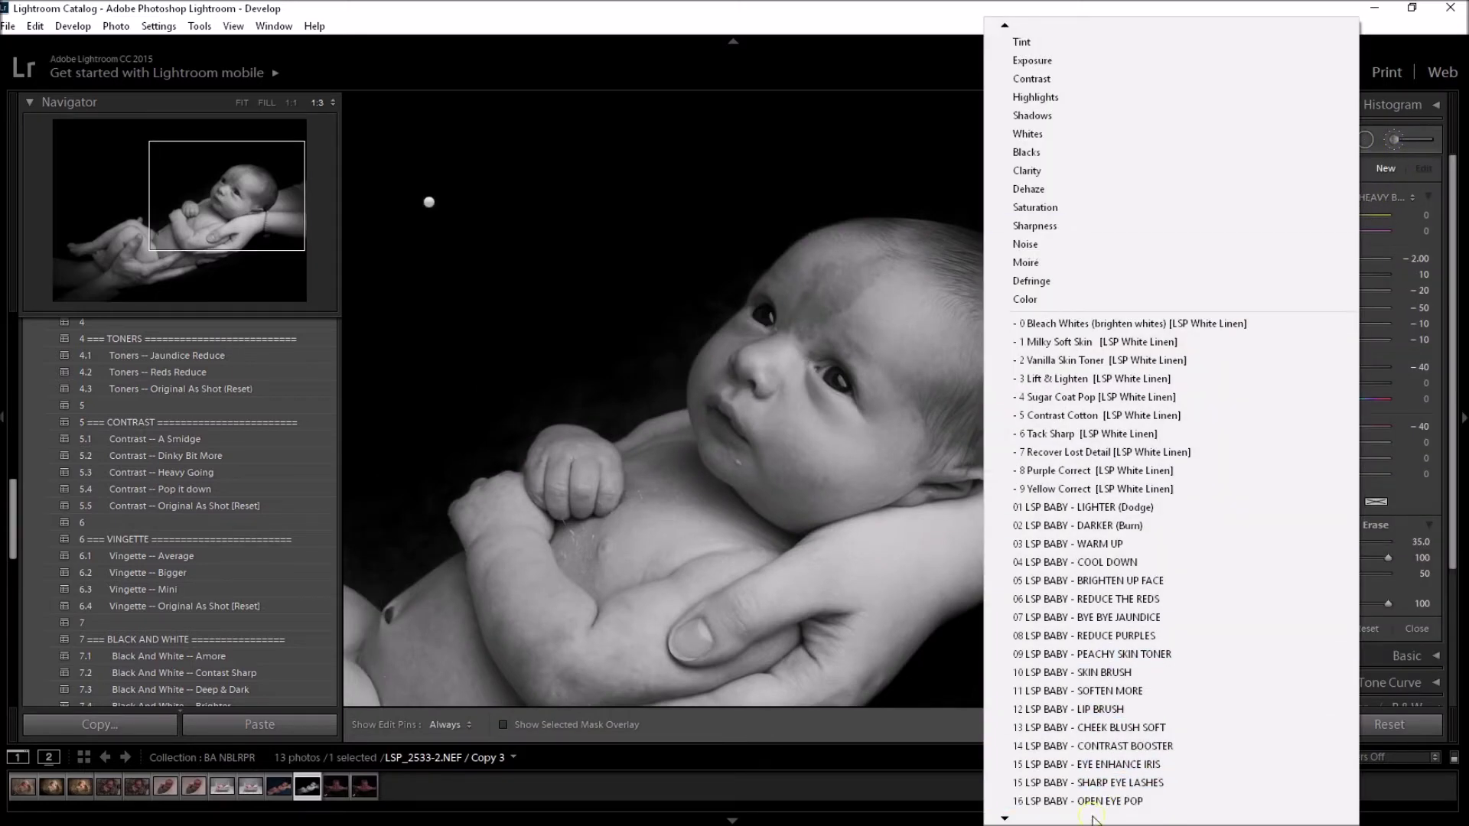
scroll(1093, 819, down, 2)
scroll(1093, 819, down, 1)
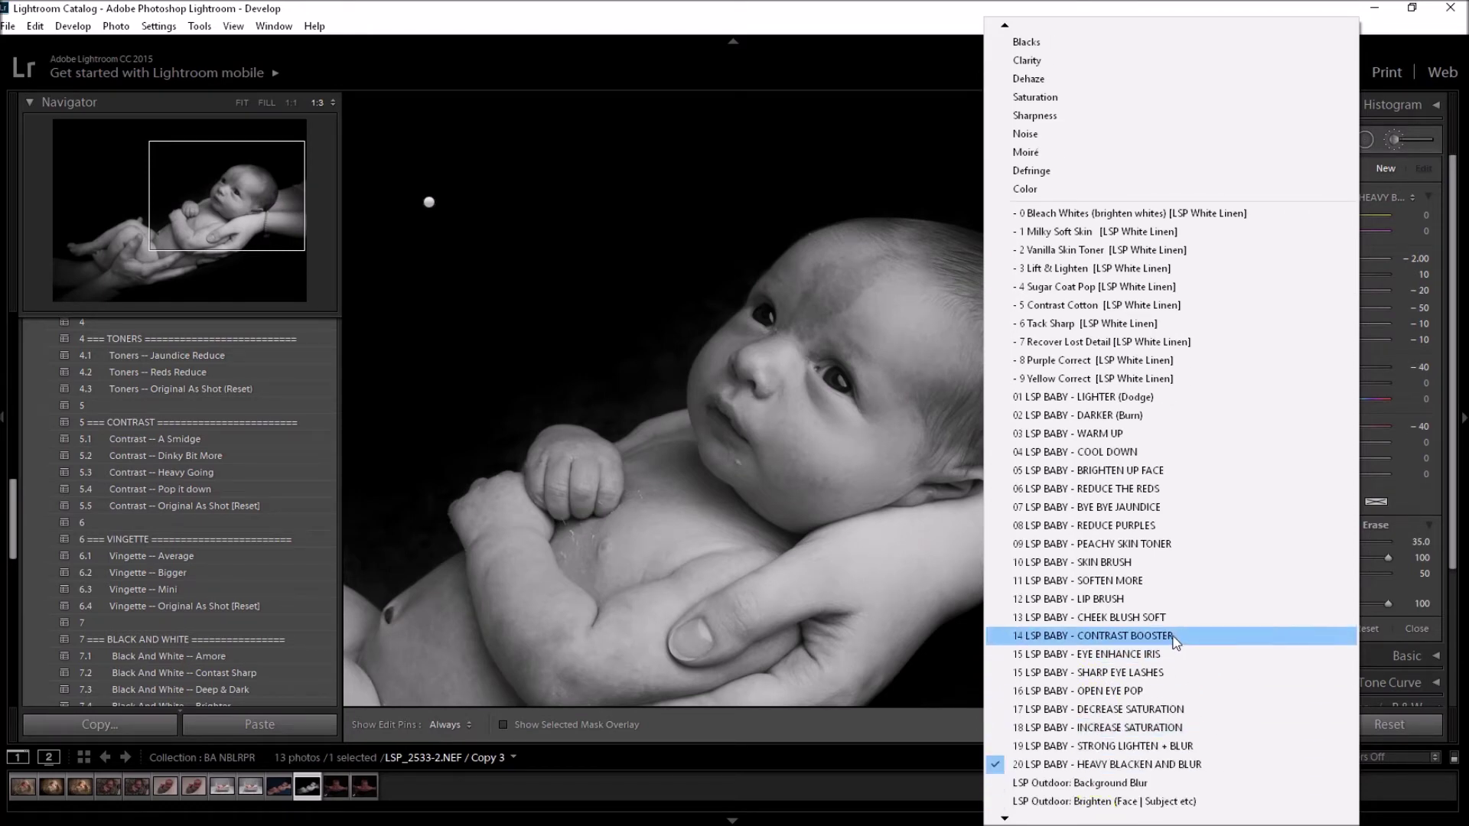
click(1184, 690)
Zoom to 1:1 on the eyes and brighten the right eye's pupil with Open Eye Pop.
click(291, 102)
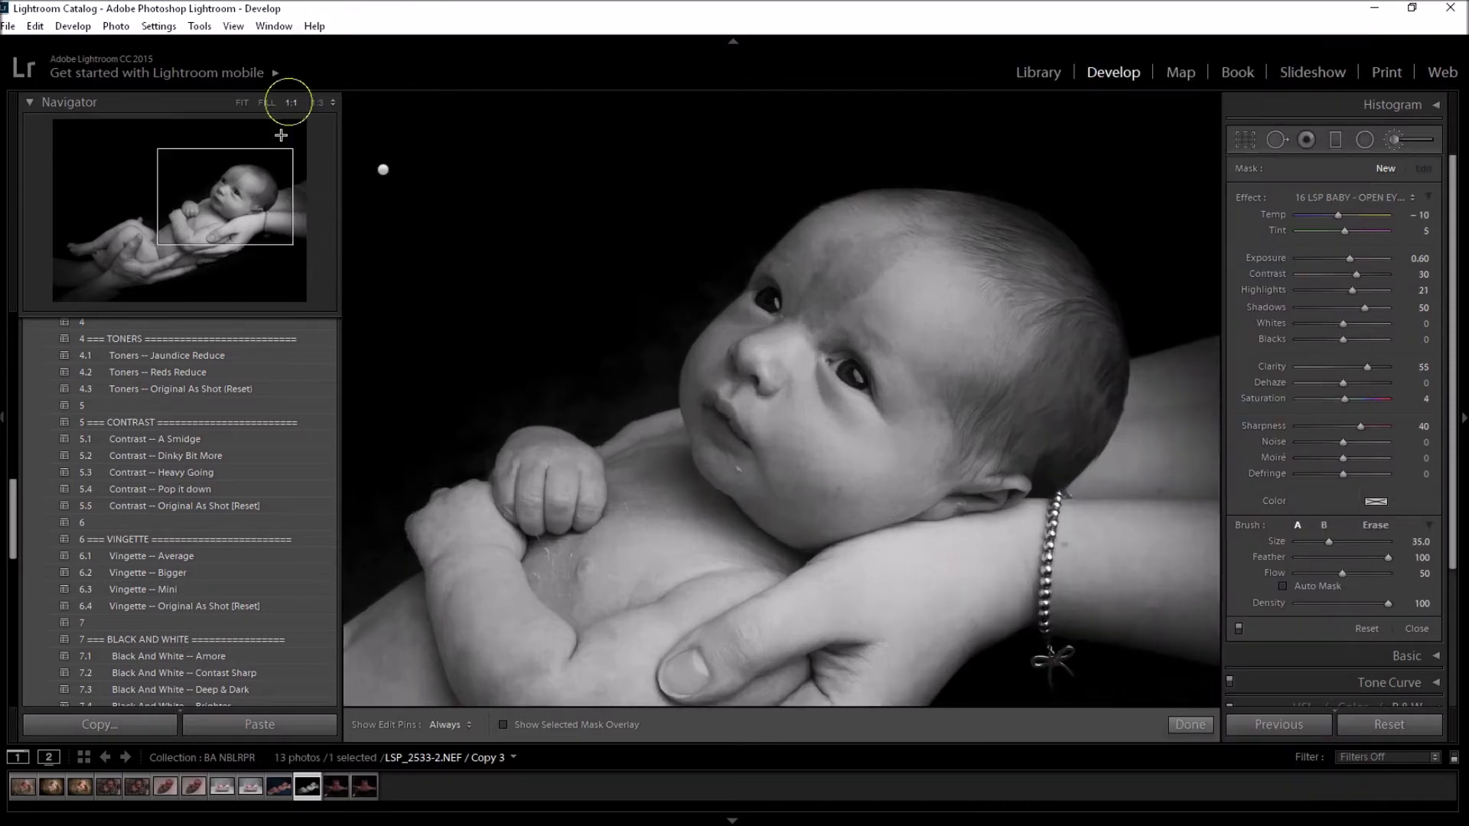
click(226, 195)
scroll(956, 383, down, 3)
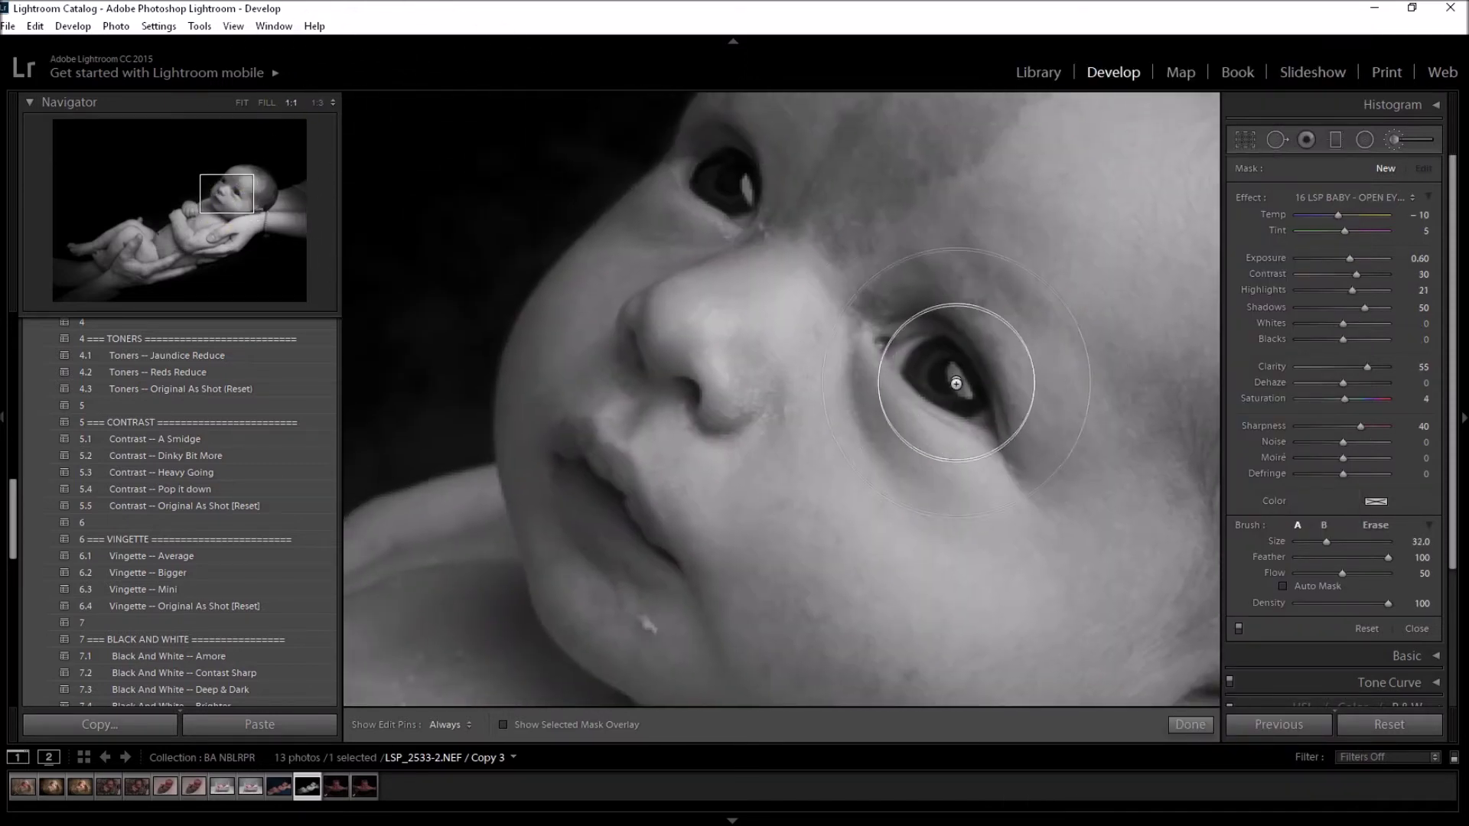
scroll(955, 383, down, 19)
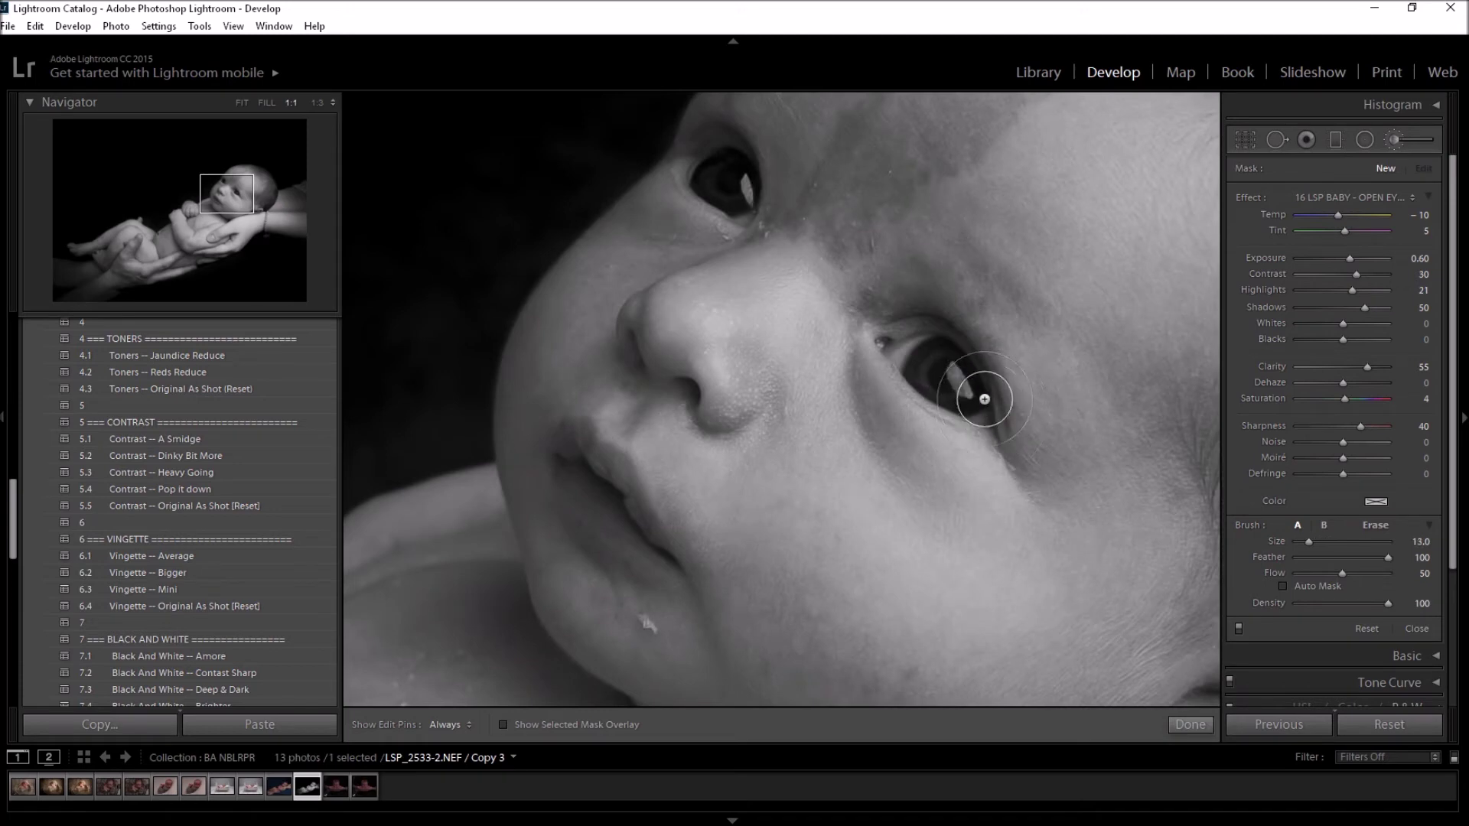
scroll(985, 399, down, 9)
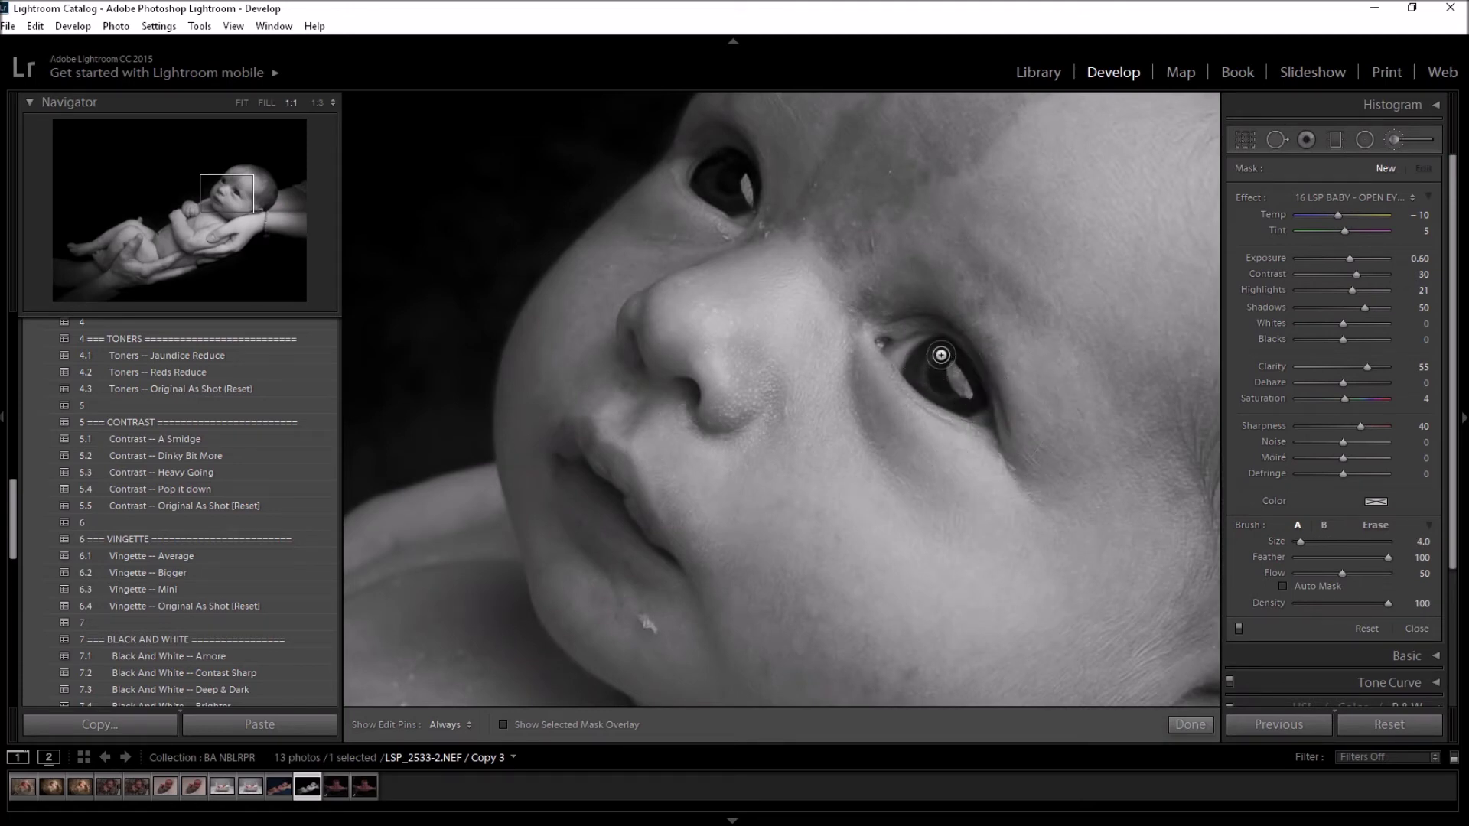
key(h)
click(934, 371)
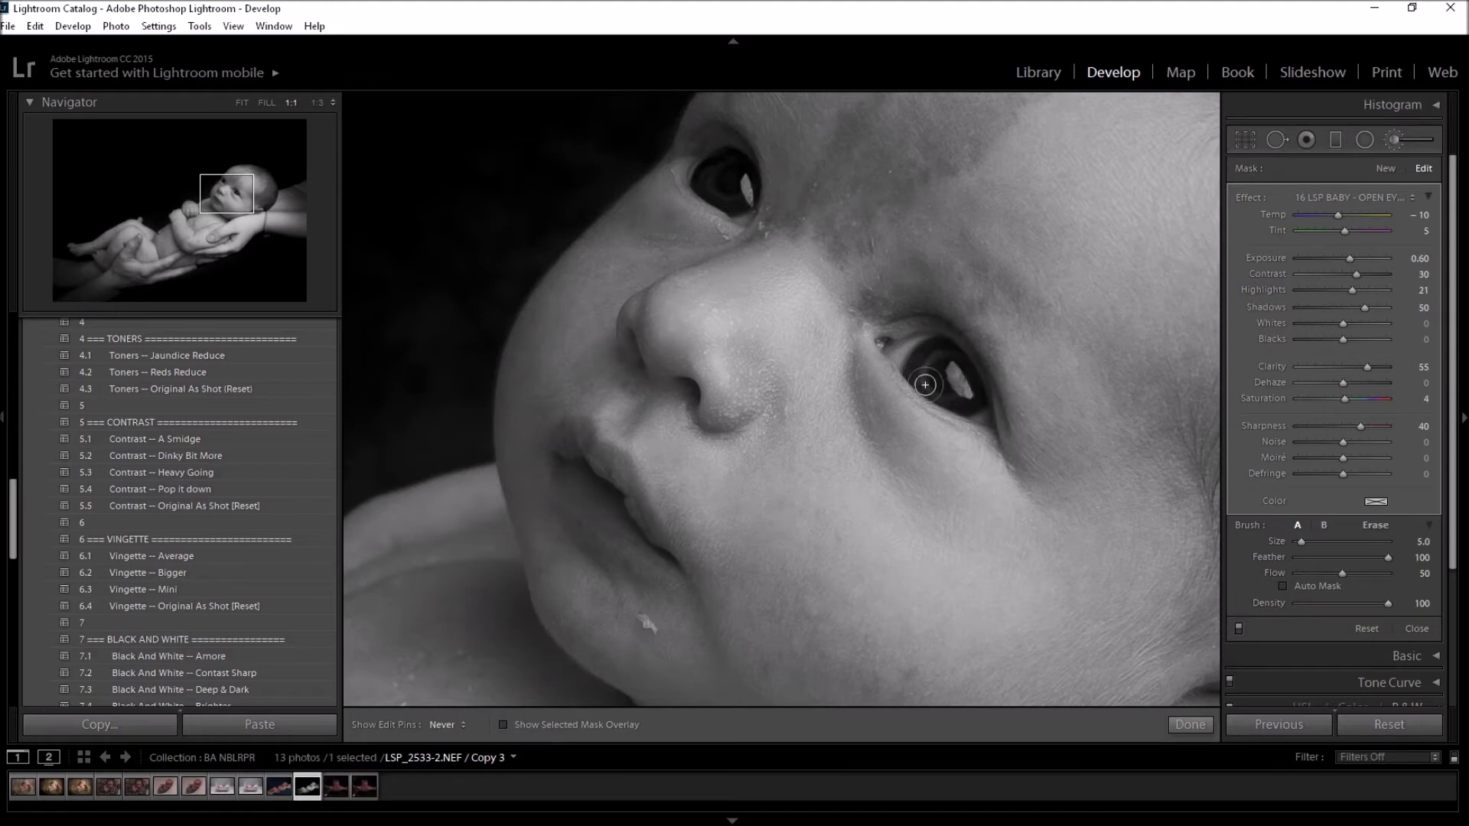
key(h)
Add separate Open Eye Pop adjustments over the upper eye's pupil.
click(1383, 170)
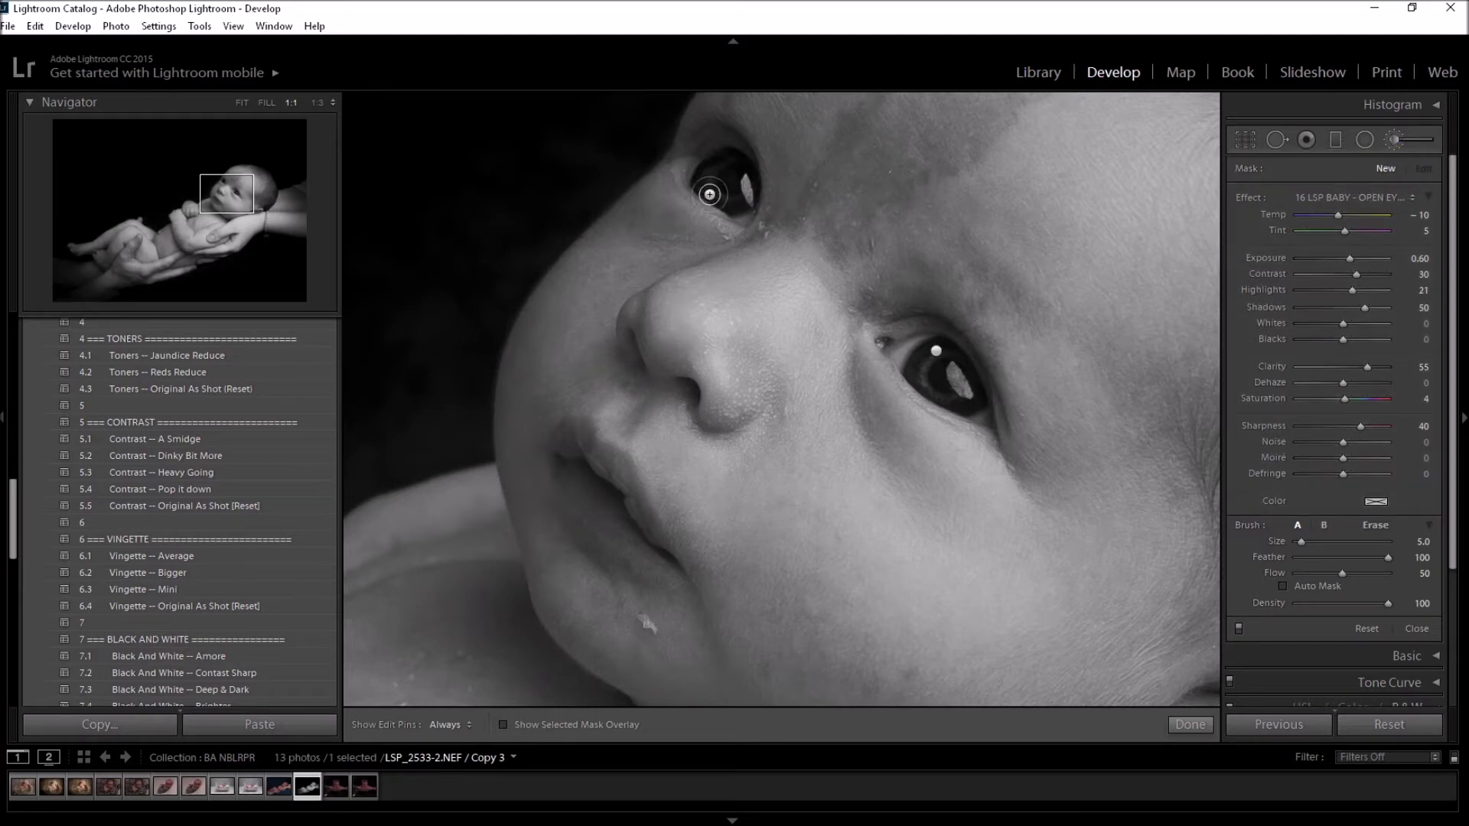
key(h)
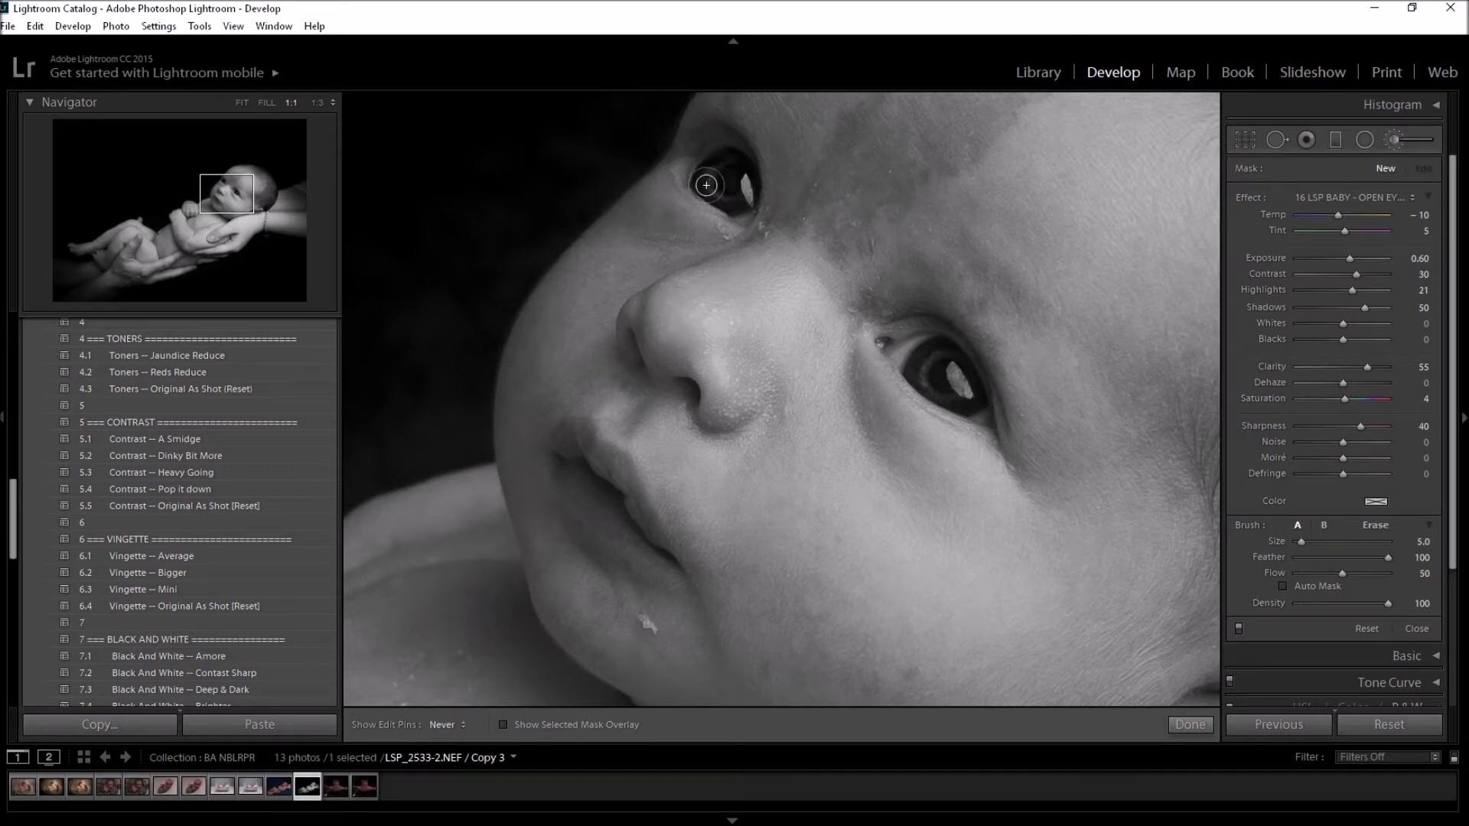
drag(930, 367, 939, 377)
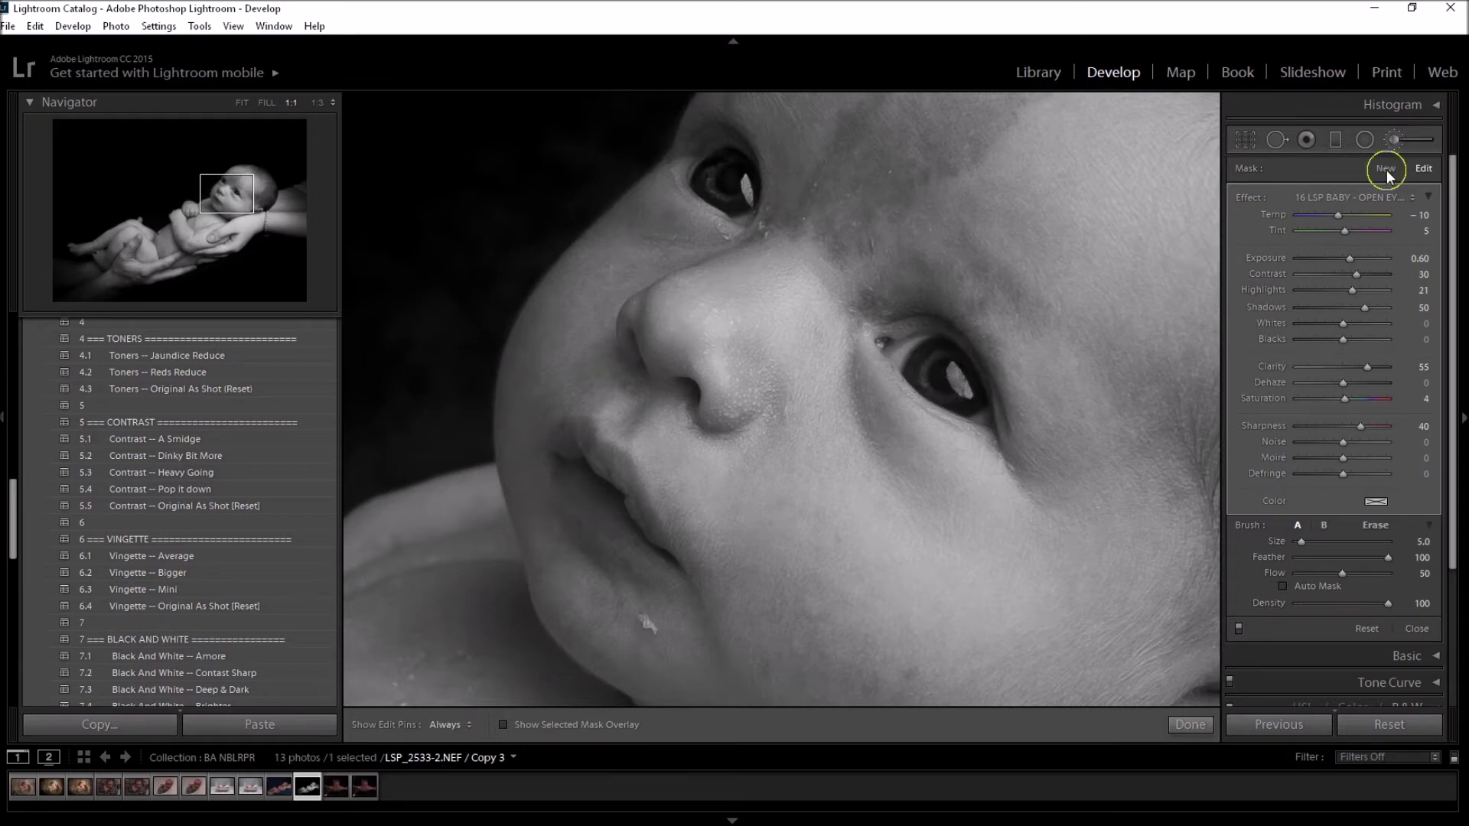
key(Return)
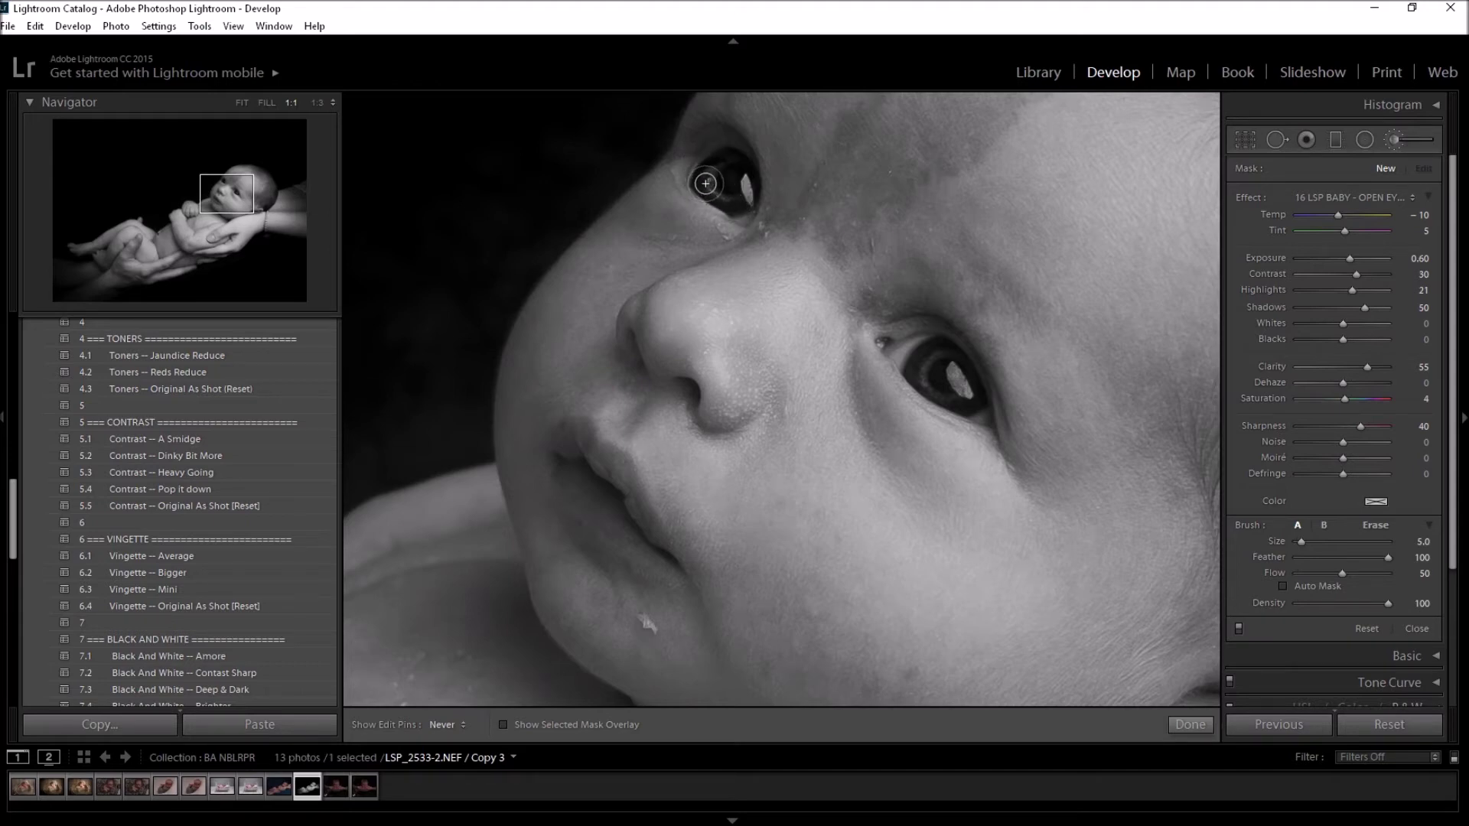
click(930, 382)
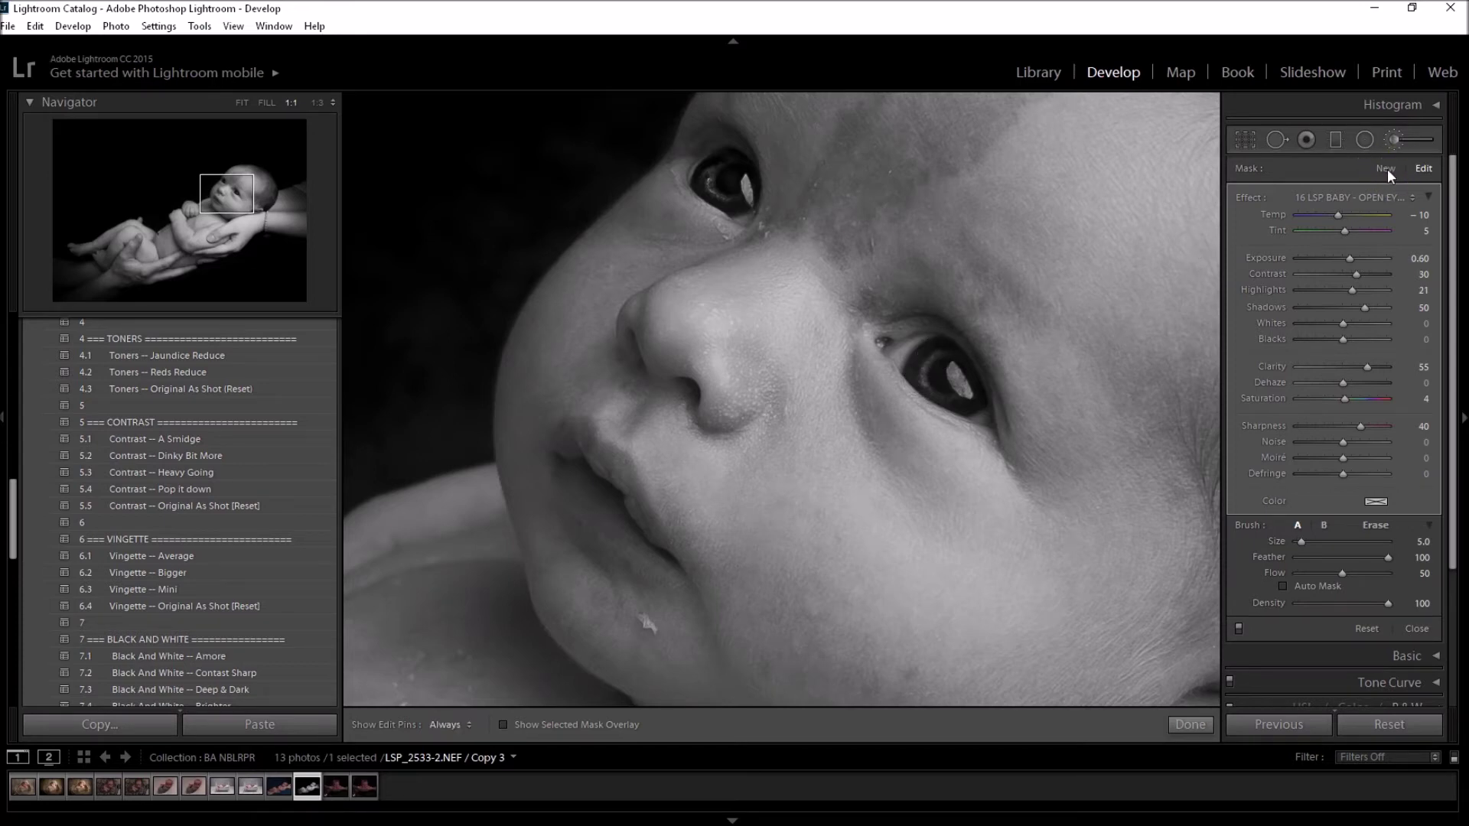
click(1387, 168)
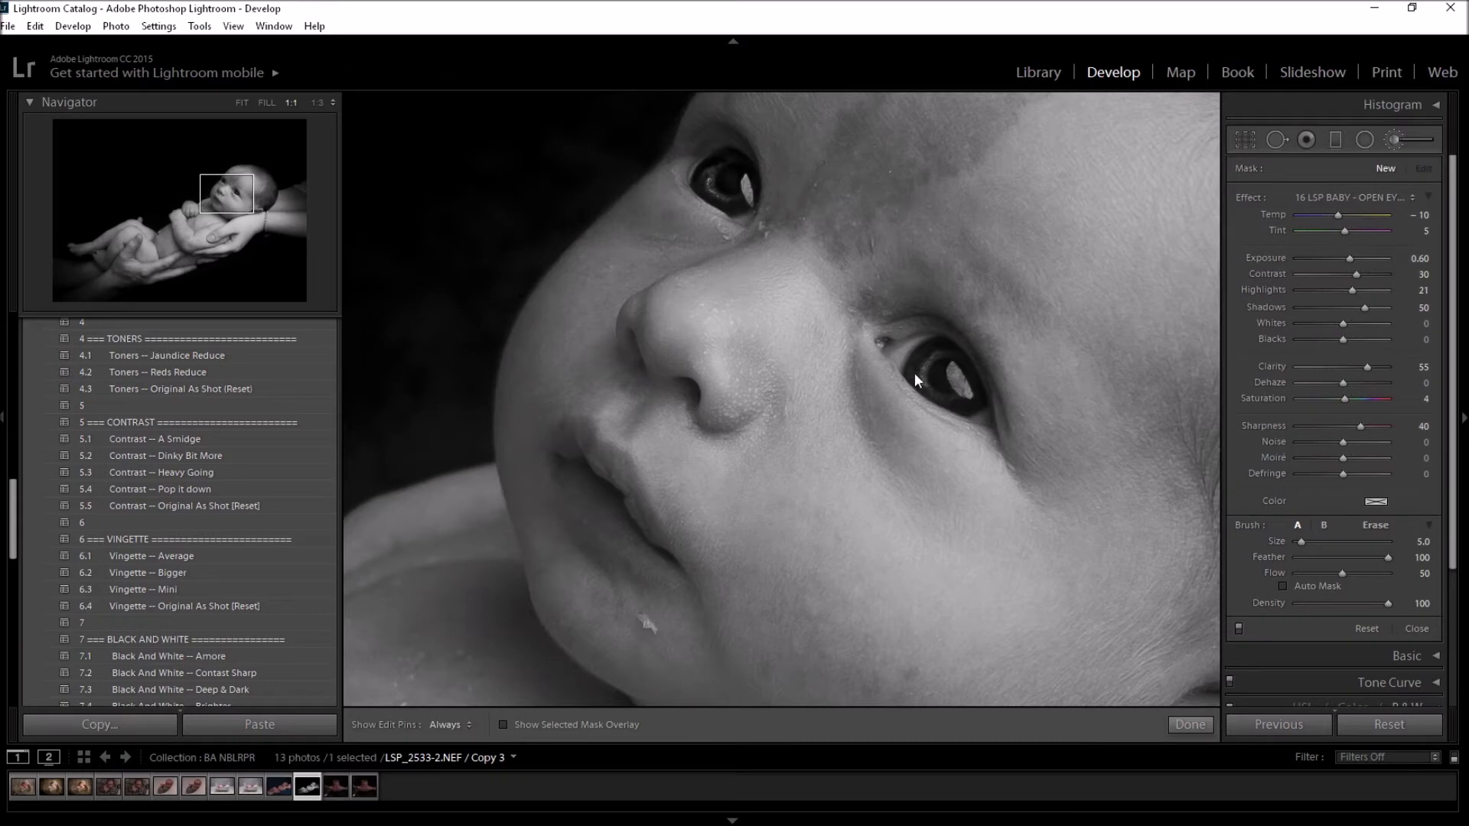
key(h)
After a final eye-pop dab, paint 15 LSP BABY – SHARP EYE LASHES over the iris and lashes.
click(978, 410)
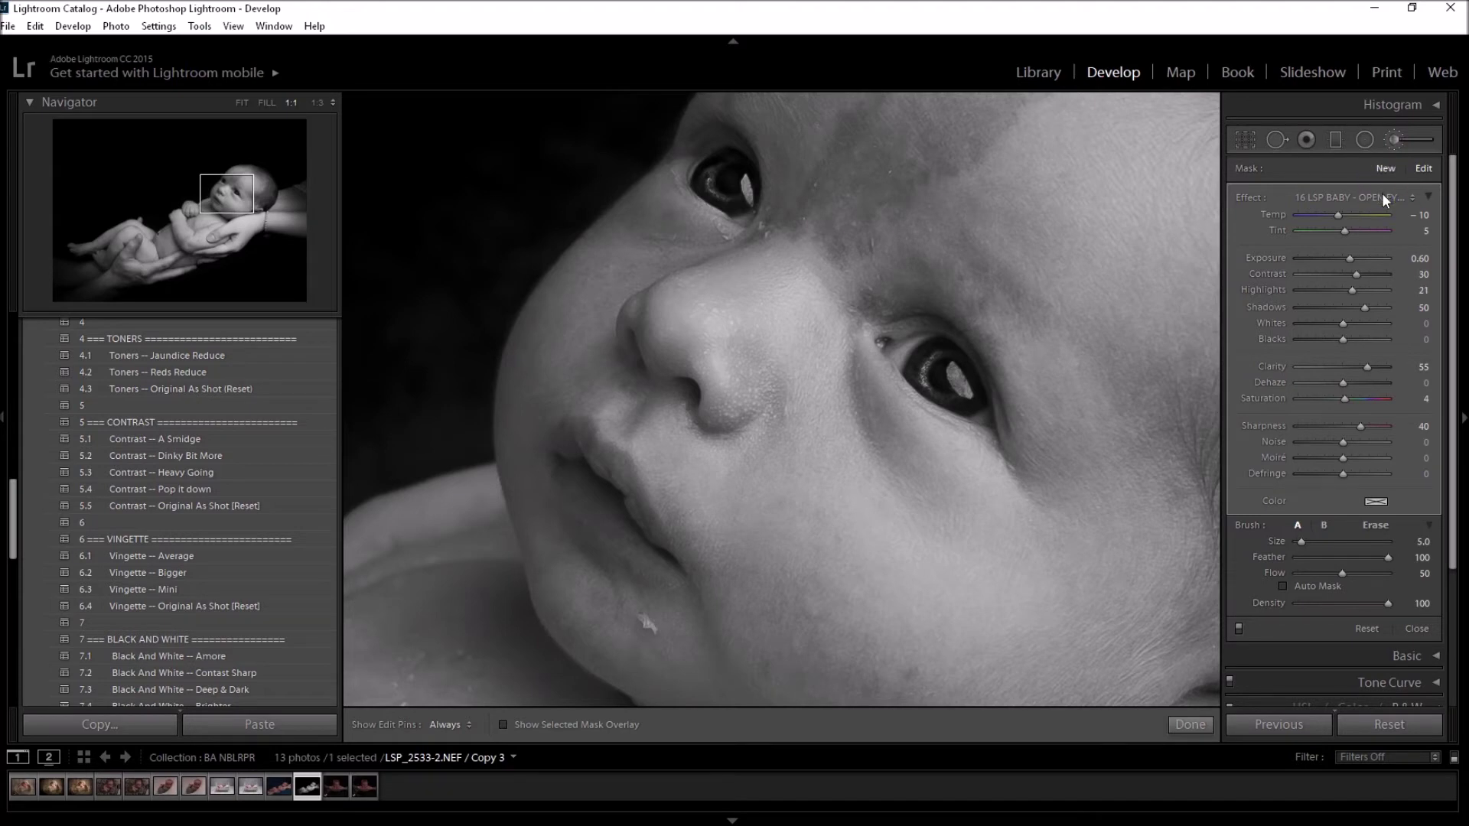
click(1384, 198)
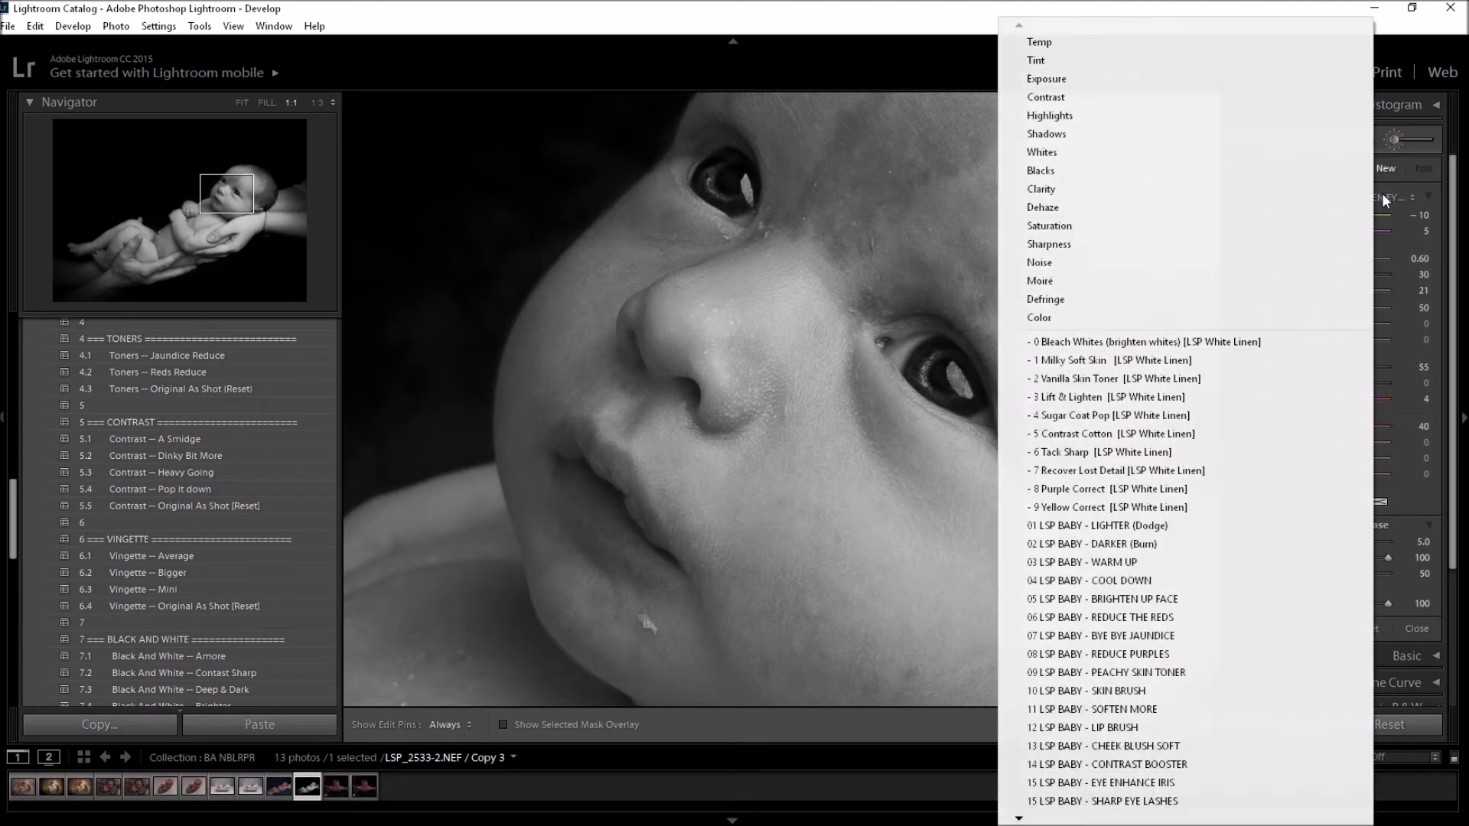
click(1152, 802)
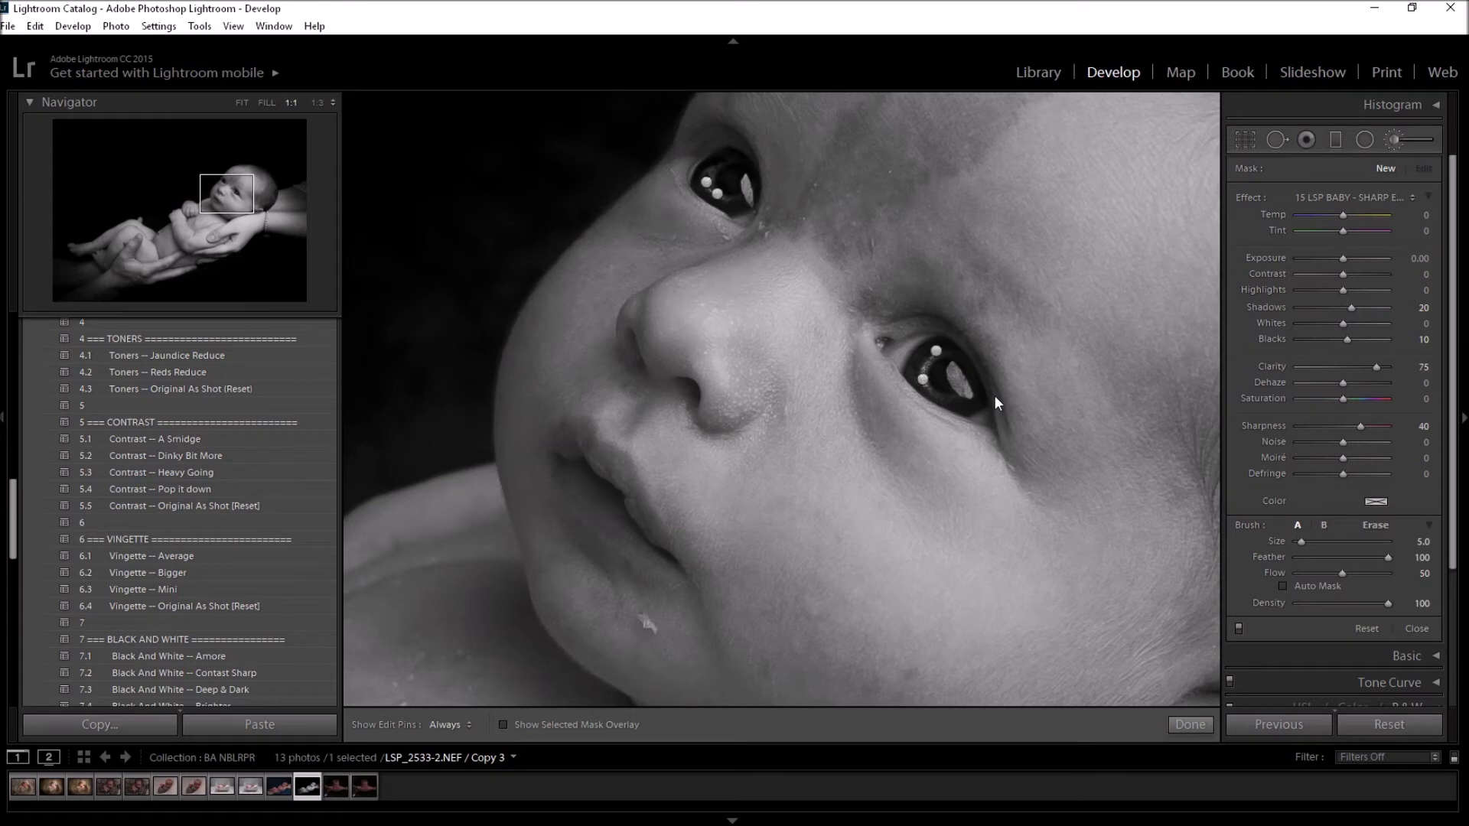
key(h)
key(bracketleft)
mouse_move(970, 366)
mouse_down()
mouse_move(932, 324)
mouse_move(874, 337)
mouse_move(959, 336)
mouse_move(980, 354)
mouse_move(994, 440)
mouse_up()
drag(765, 188, 748, 154)
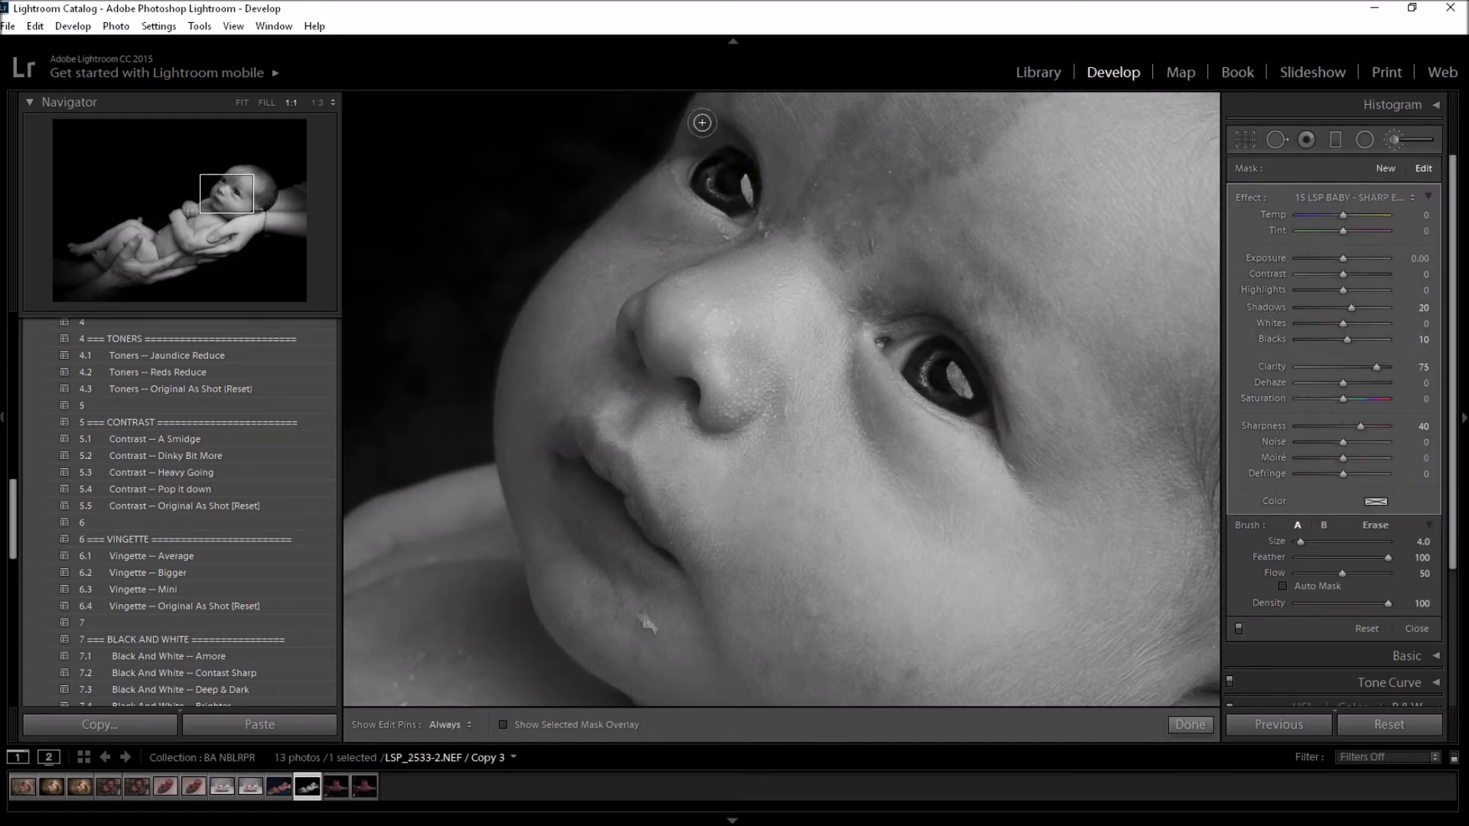
key(h)
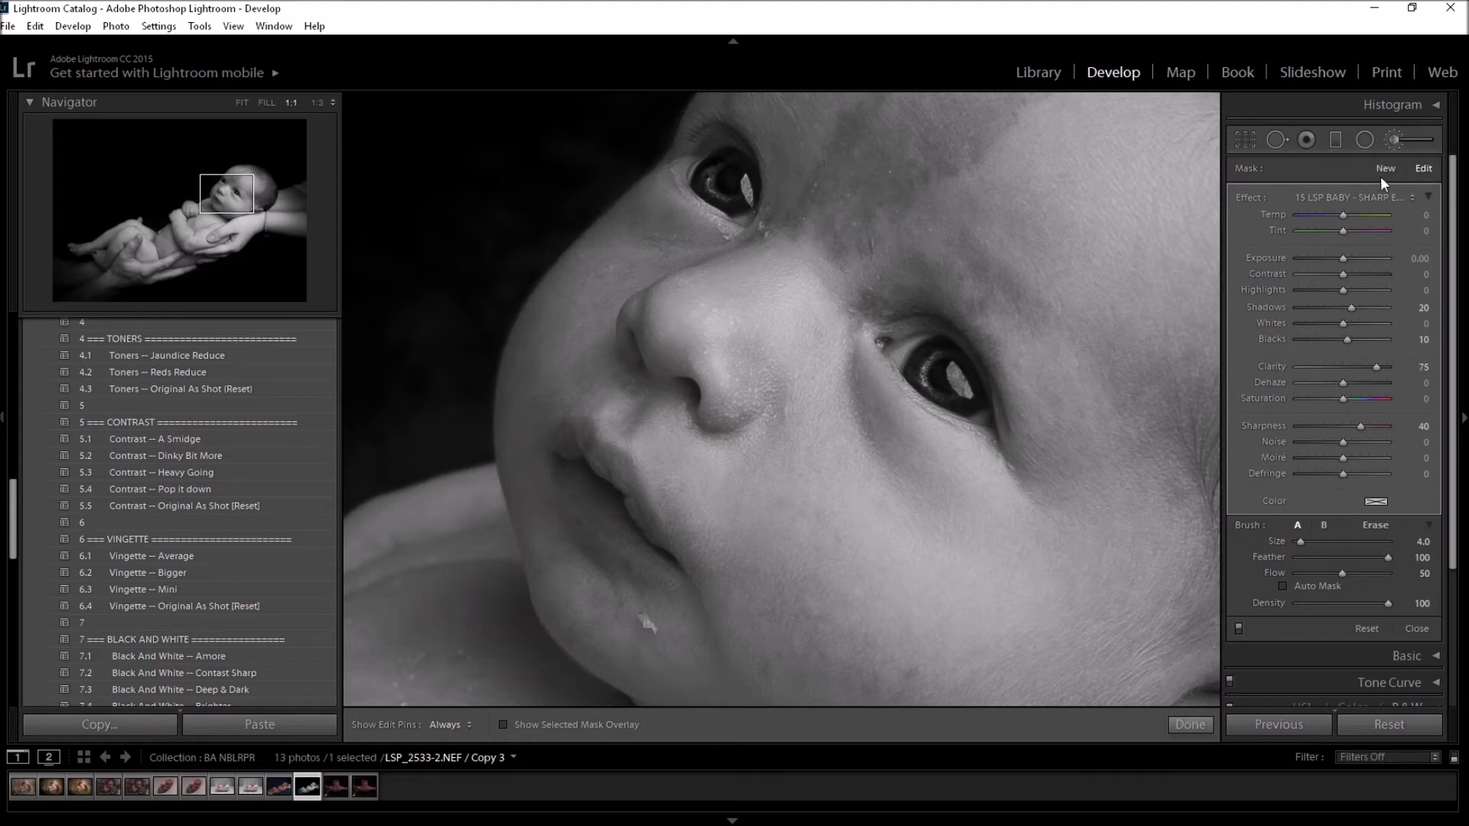
click(1412, 145)
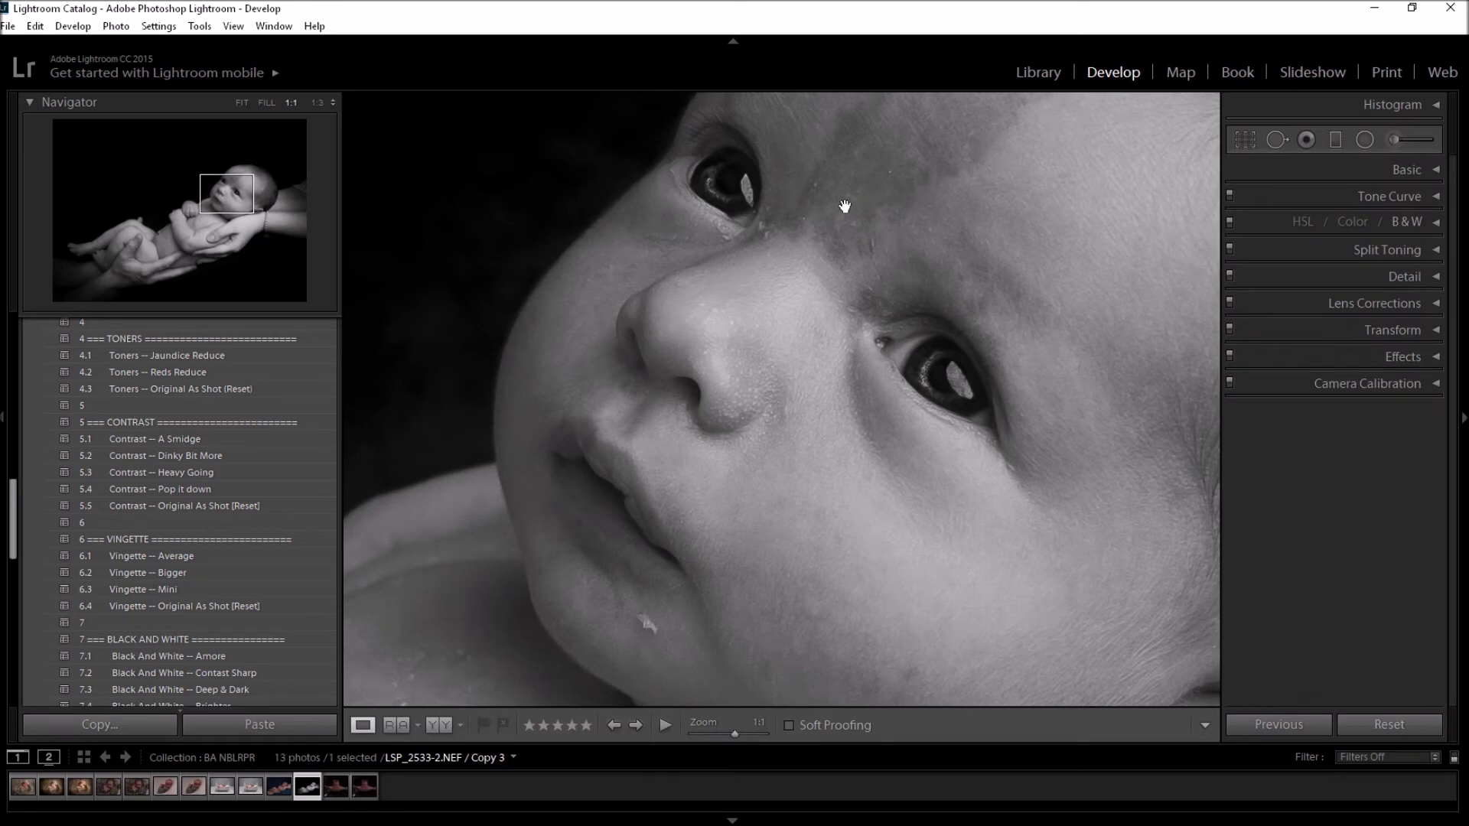
Set the black-and-white mix to Red +44 and Orange +7 to lighten the skin.
mouse_move(232, 196)
mouse_down()
mouse_move(236, 209)
mouse_move(200, 214)
mouse_move(217, 233)
mouse_move(229, 190)
mouse_up()
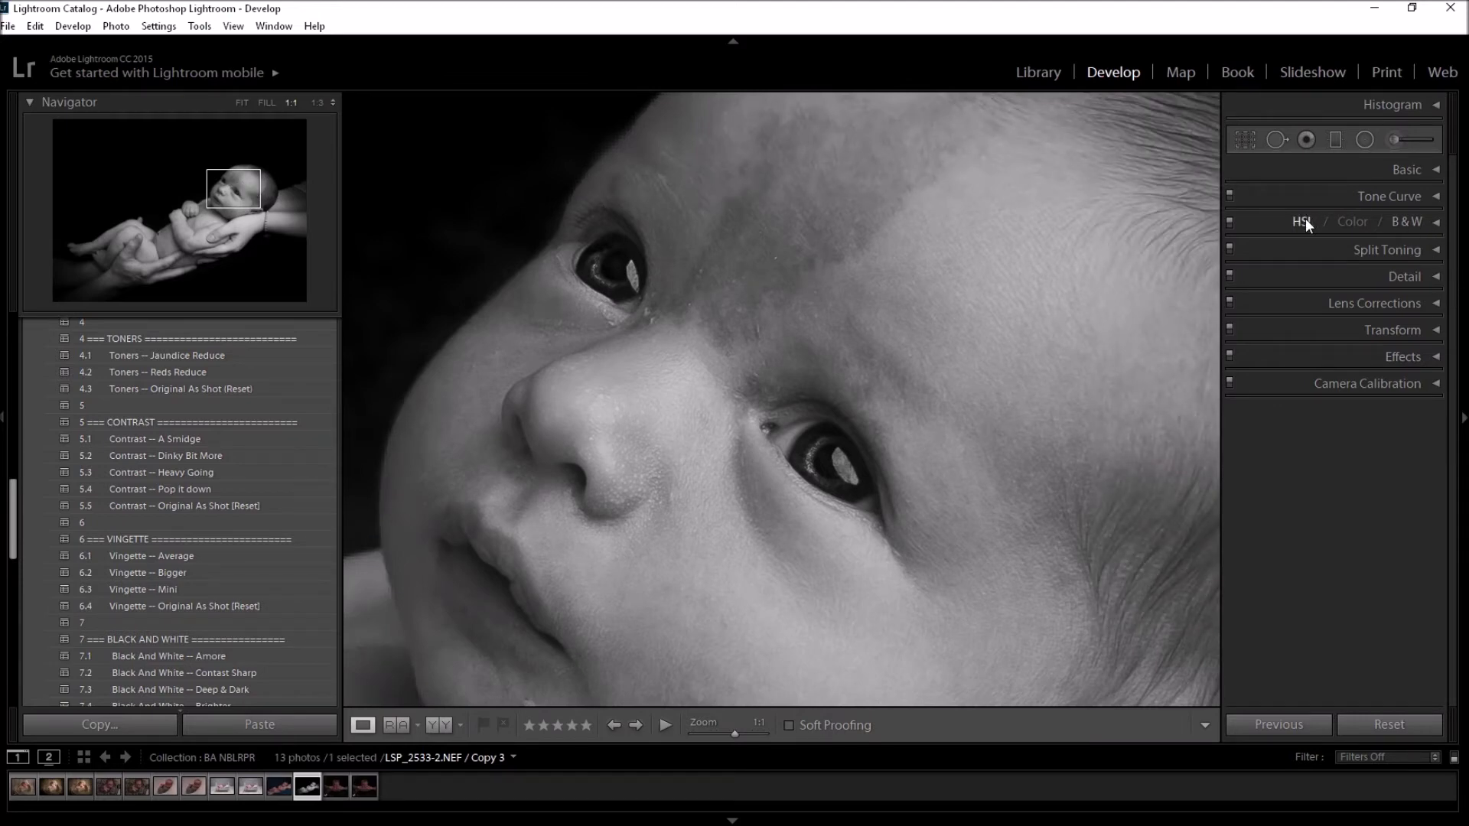
click(1437, 222)
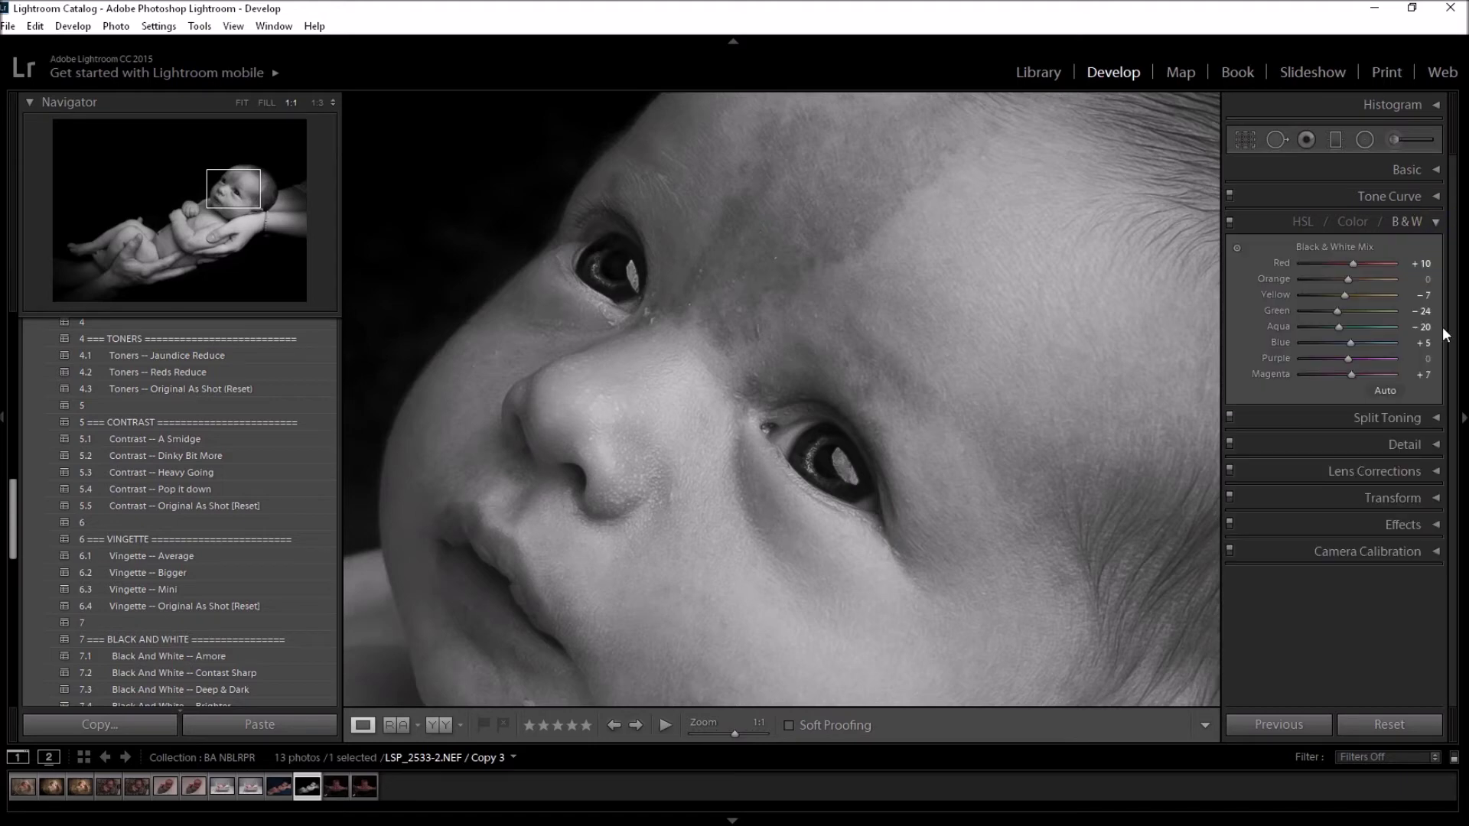
drag(1353, 264, 1372, 263)
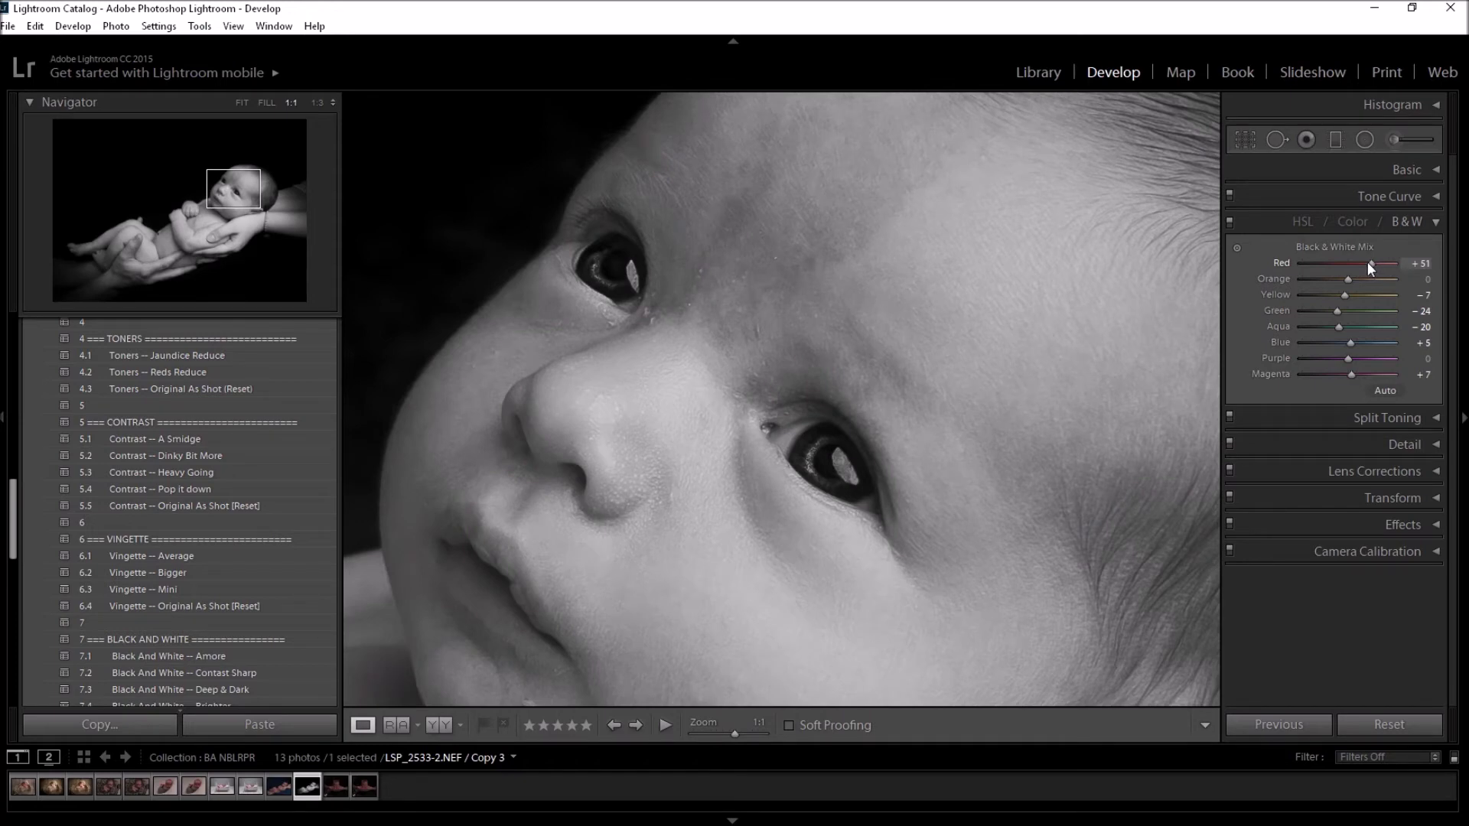
drag(1363, 260, 1365, 261)
click(1353, 277)
key(ctrl+4)
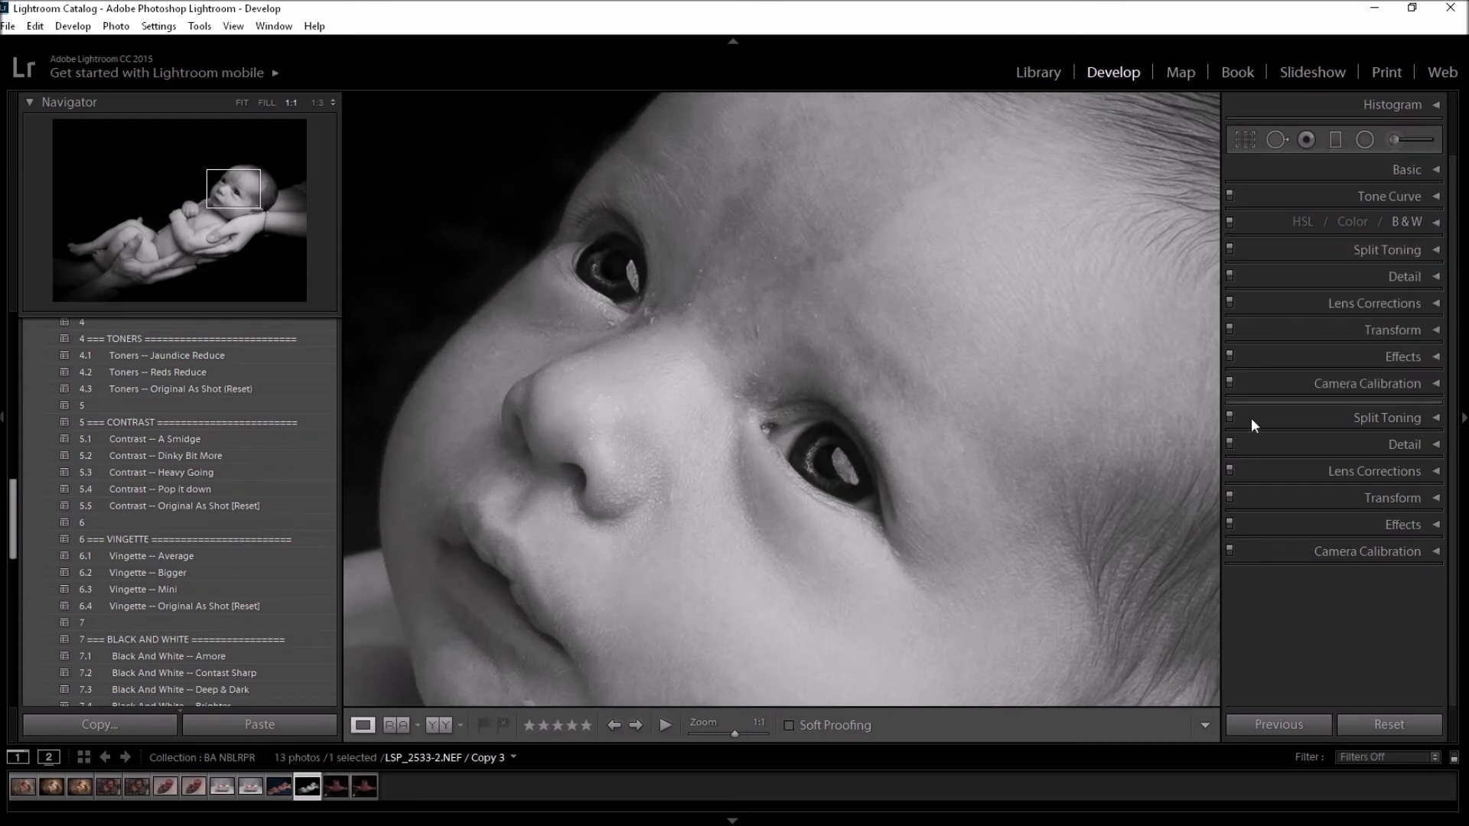
click(1393, 136)
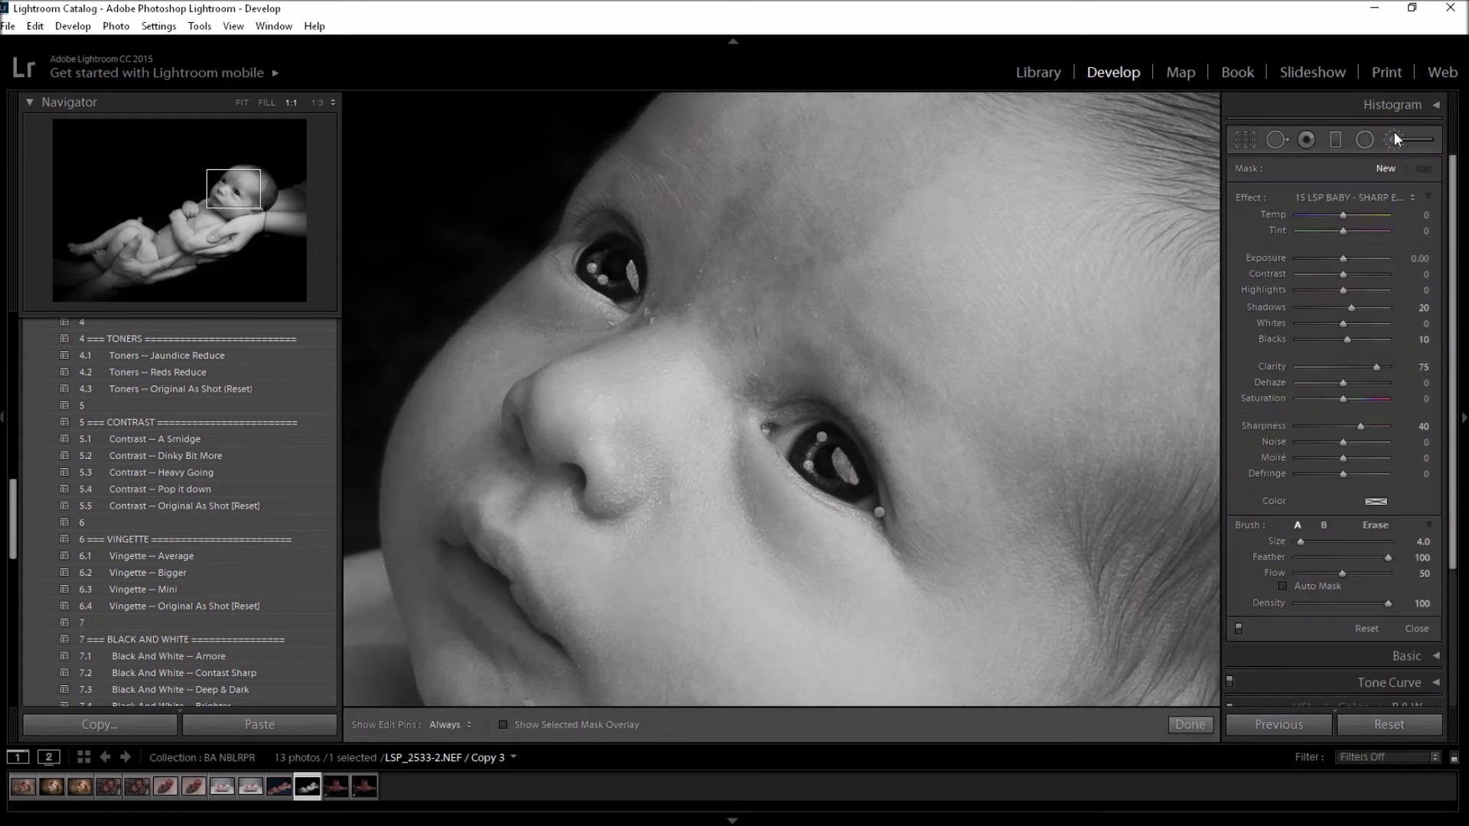
Paint the lip corner with 02 LSP BABY – DARKER (Burn) at −0.30 exposure using a larger brush.
click(1350, 197)
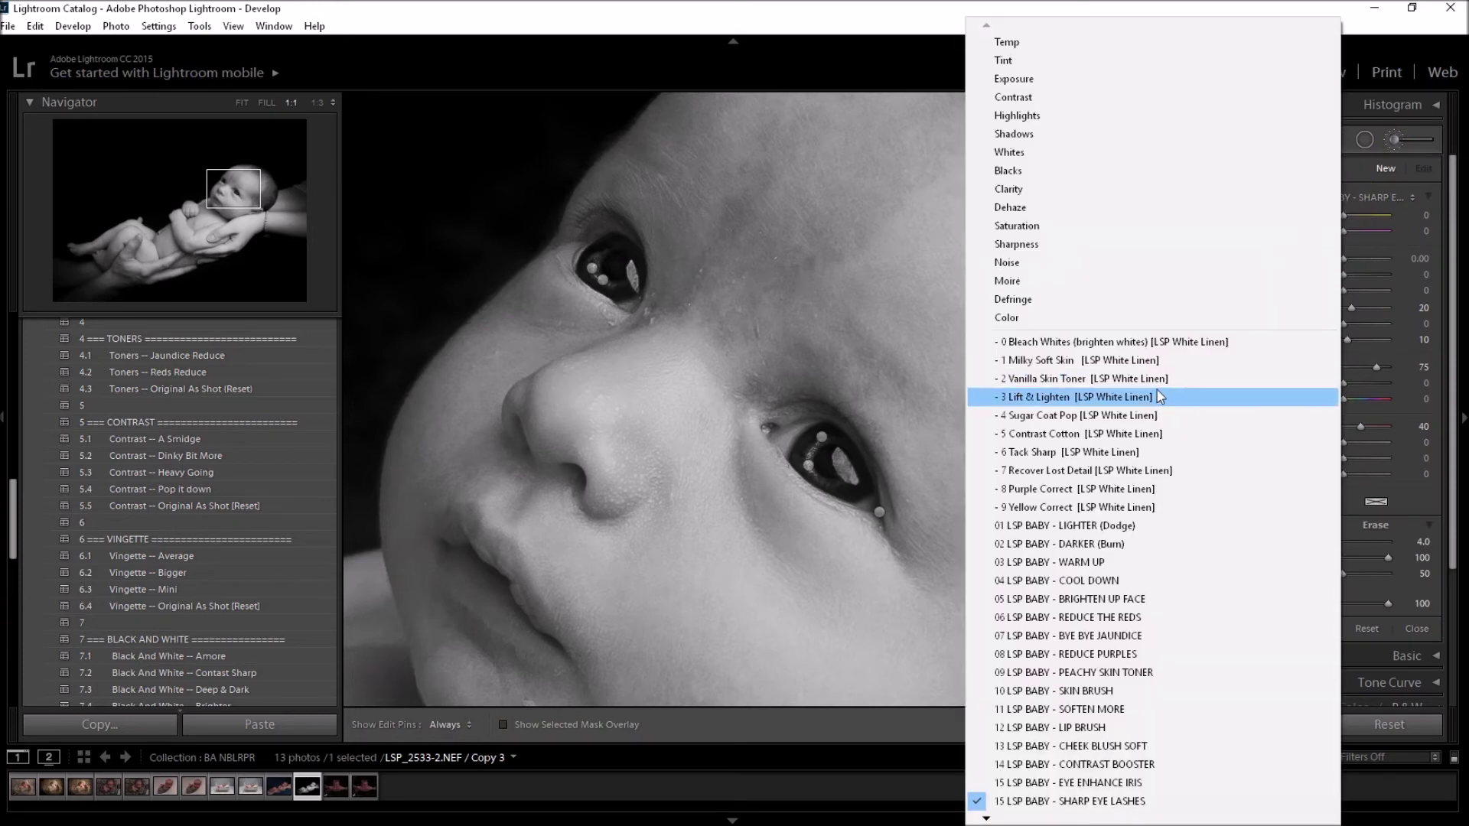
click(1141, 544)
key(bracketright)
key(bracketright)
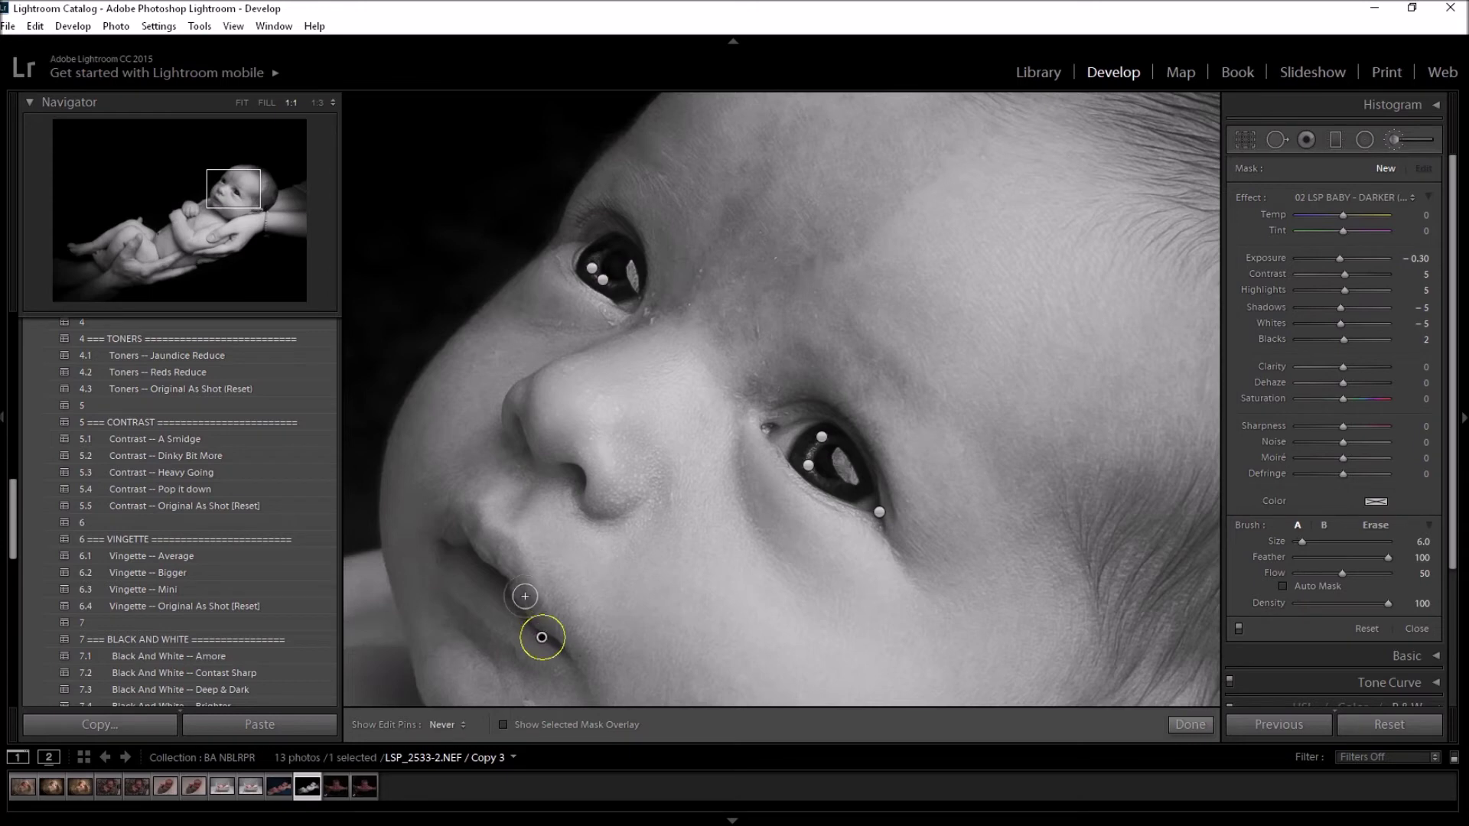
key(h)
mouse_move(504, 541)
mouse_down()
mouse_move(466, 512)
mouse_move(450, 525)
mouse_move(489, 548)
mouse_up()
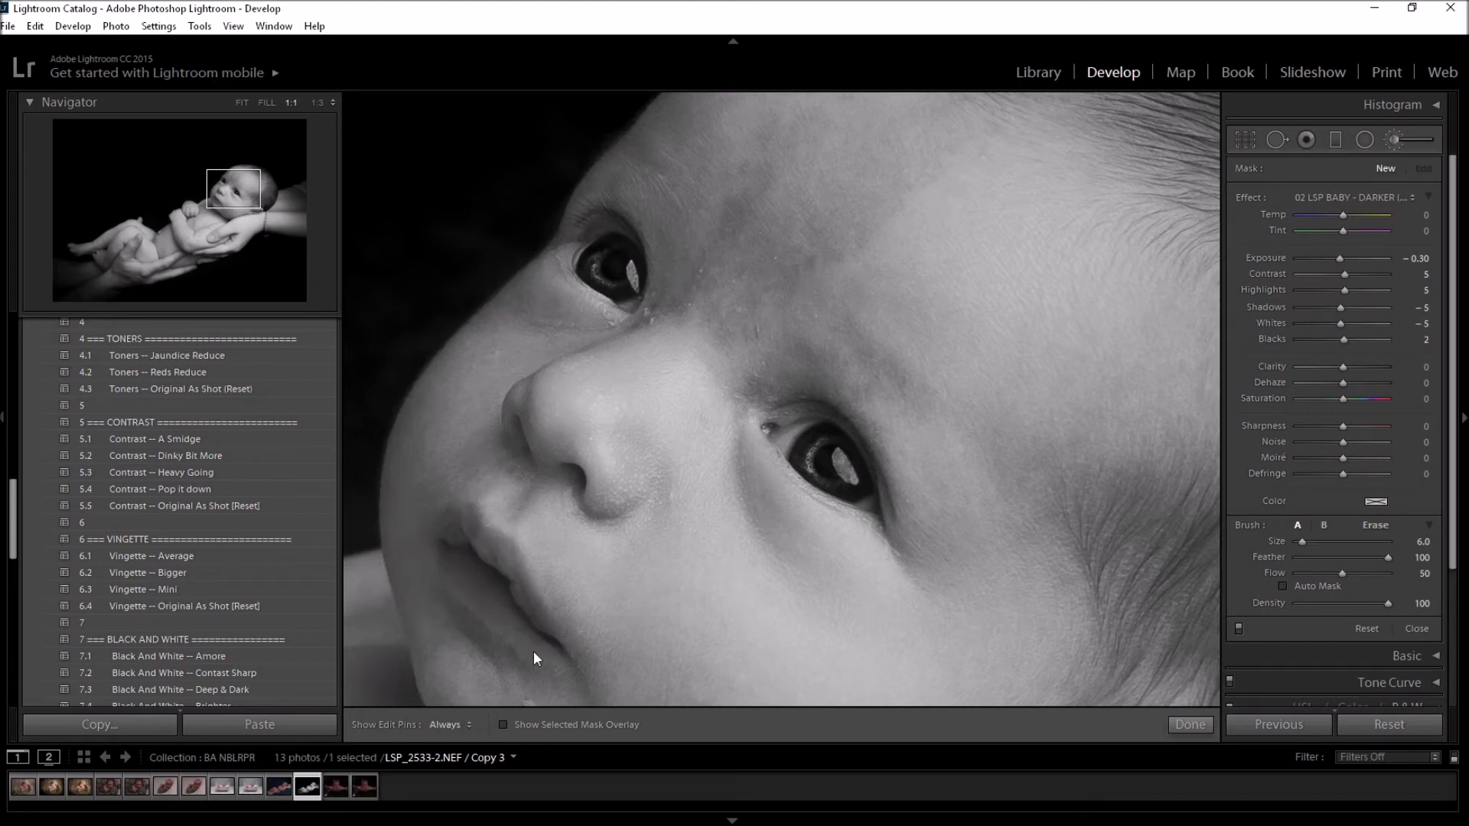
drag(486, 528, 503, 528)
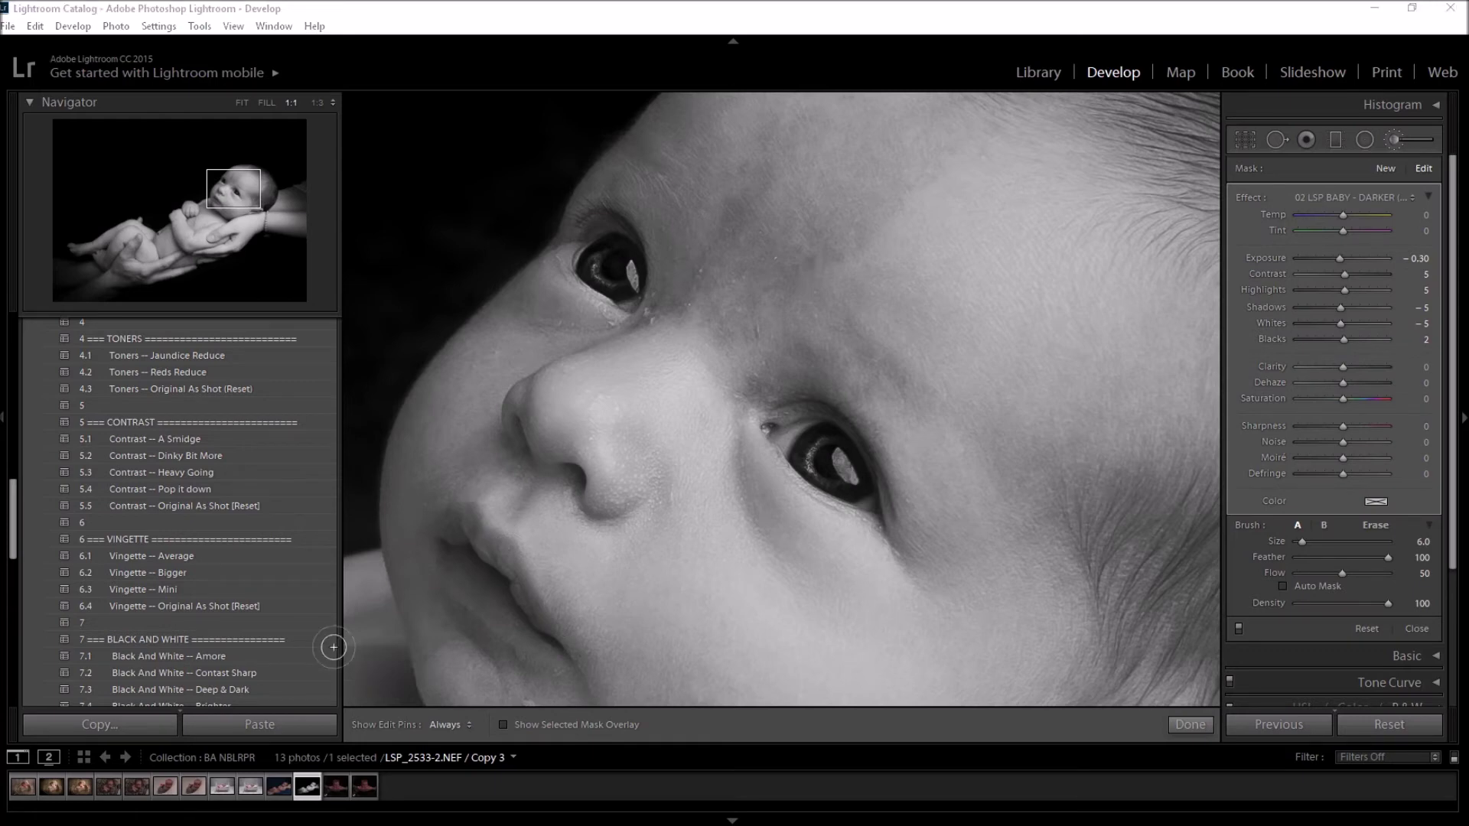
click(542, 638)
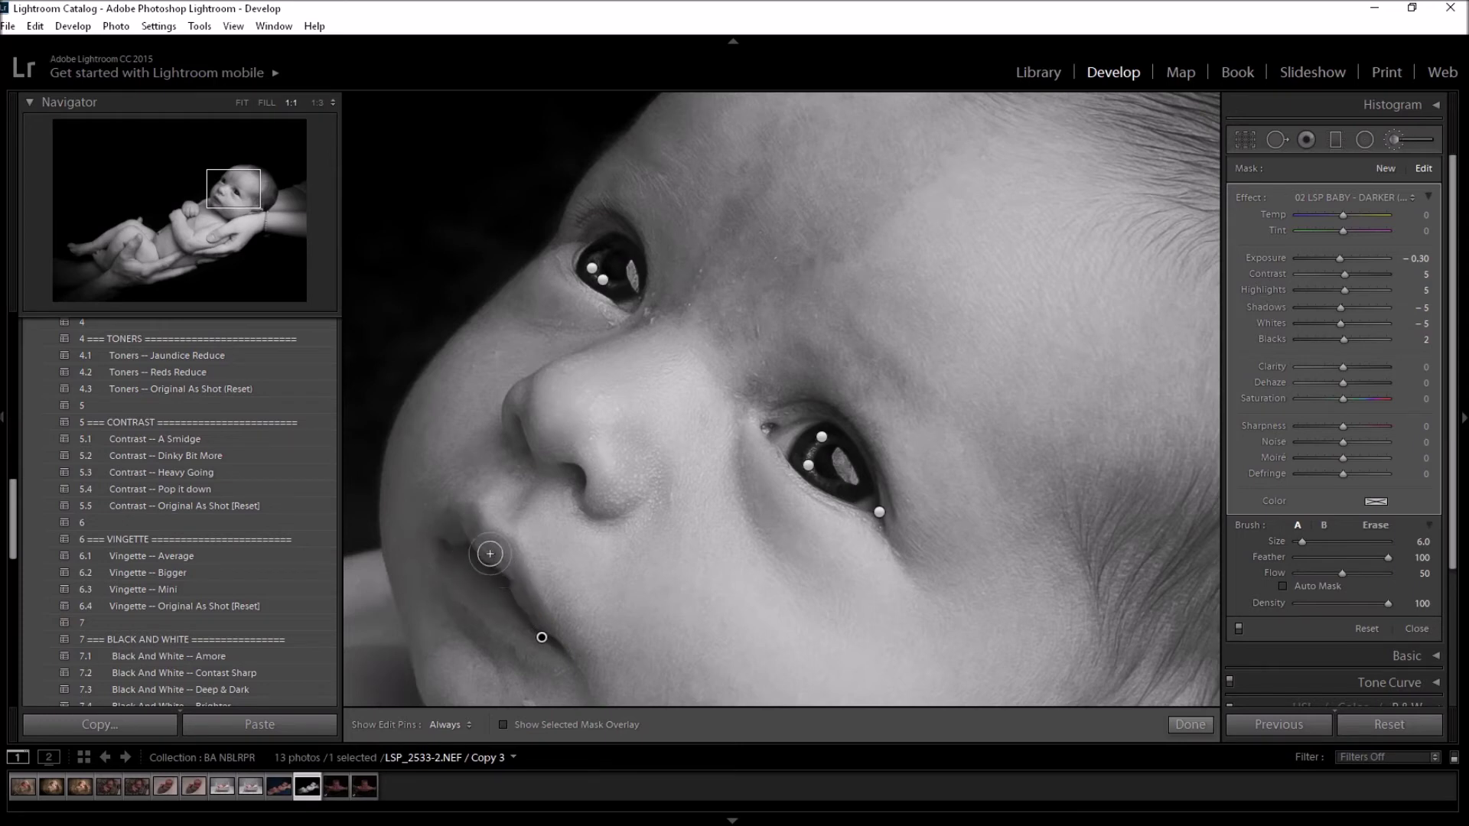
key(h)
click(1375, 195)
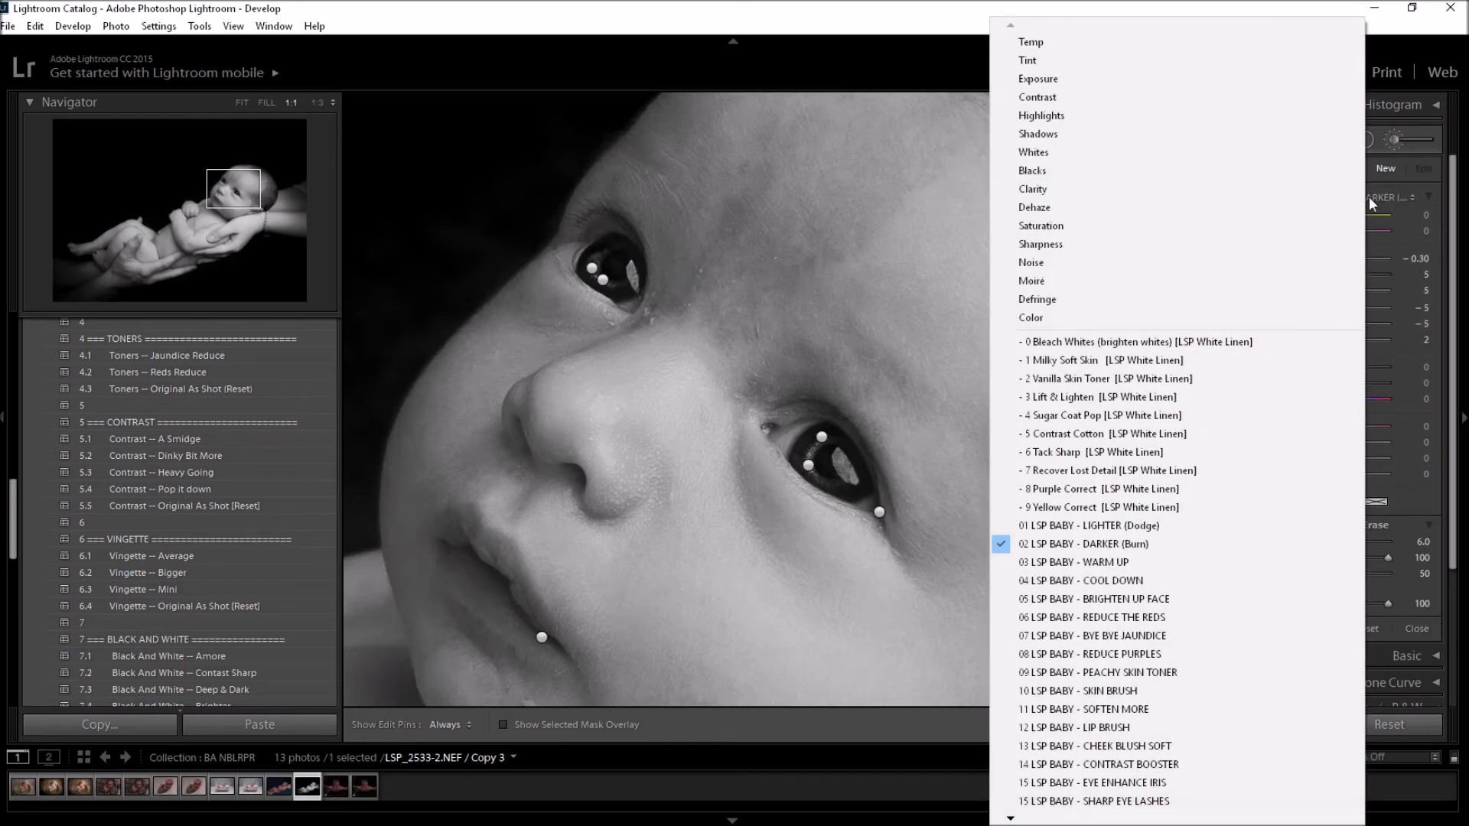
Brighten the lower eye's iris with a smaller 01 LSP BABY - LIGHTER (Dodge) brush.
click(1212, 527)
key(bracketleft)
drag(833, 465, 855, 481)
key(h)
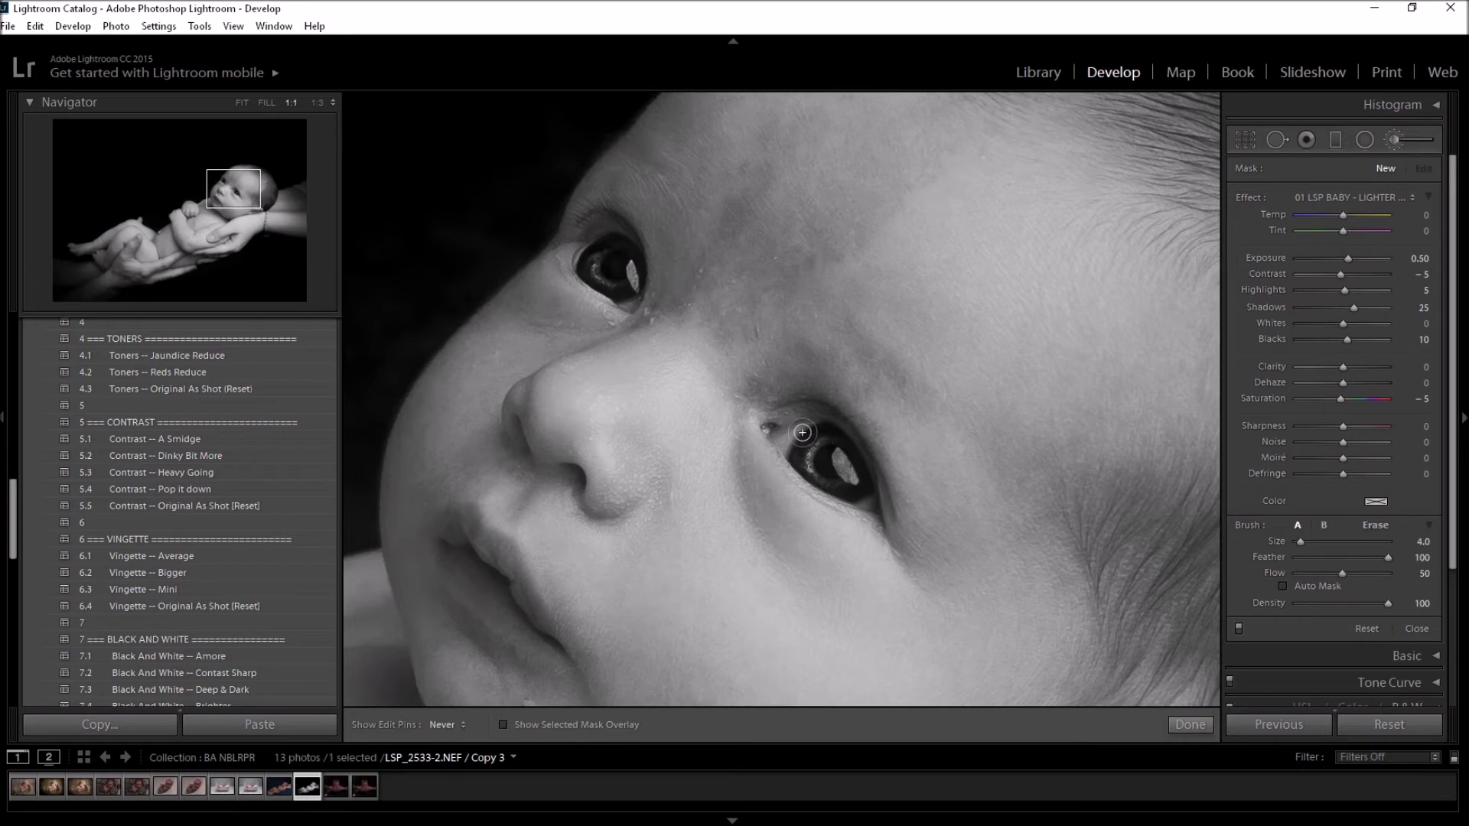
key(h)
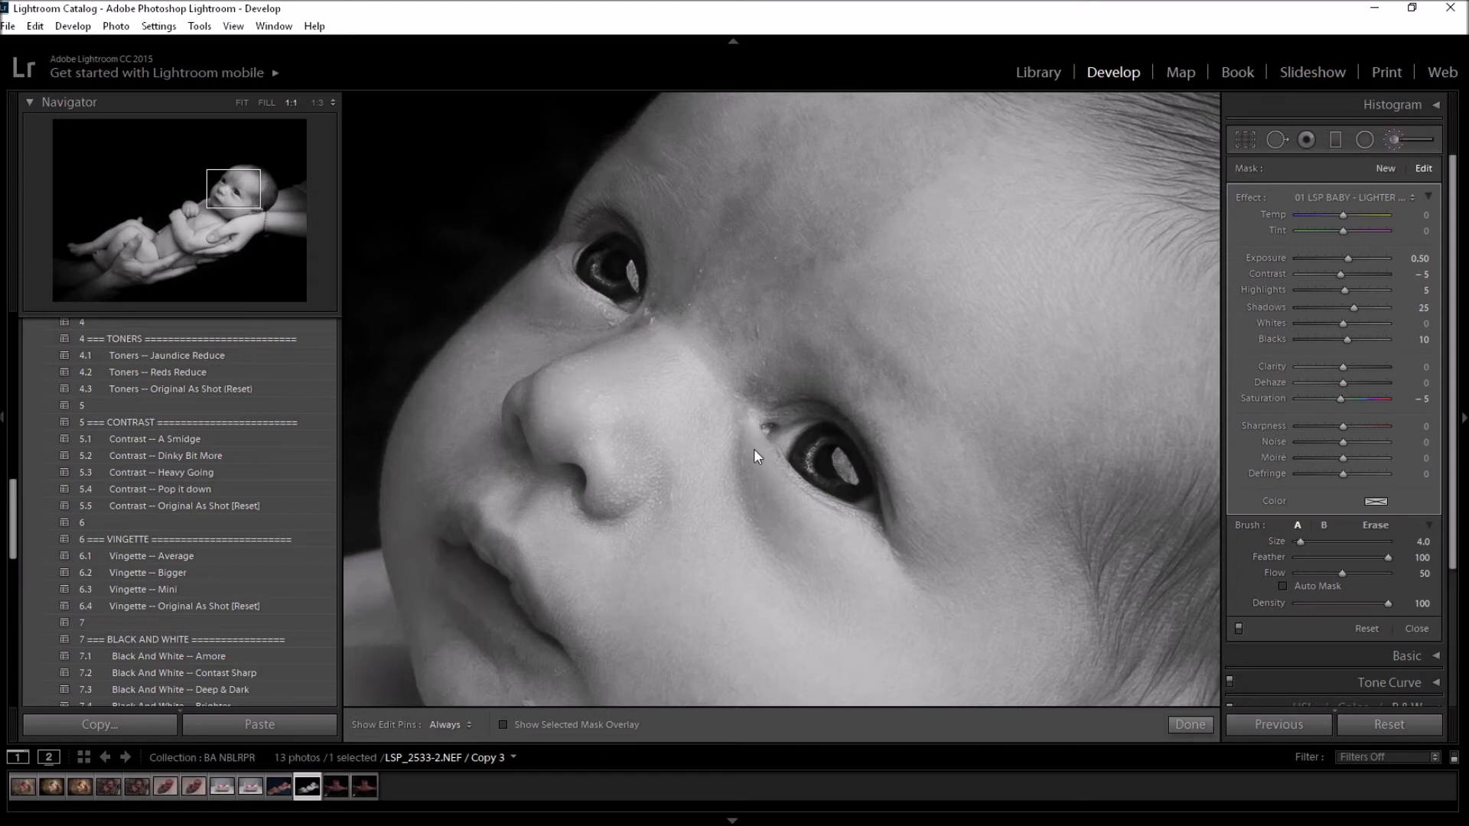
Erase the stray lightening from the nose bridge with the Alt eraser.
key(alt)
scroll(749, 413, down, 8)
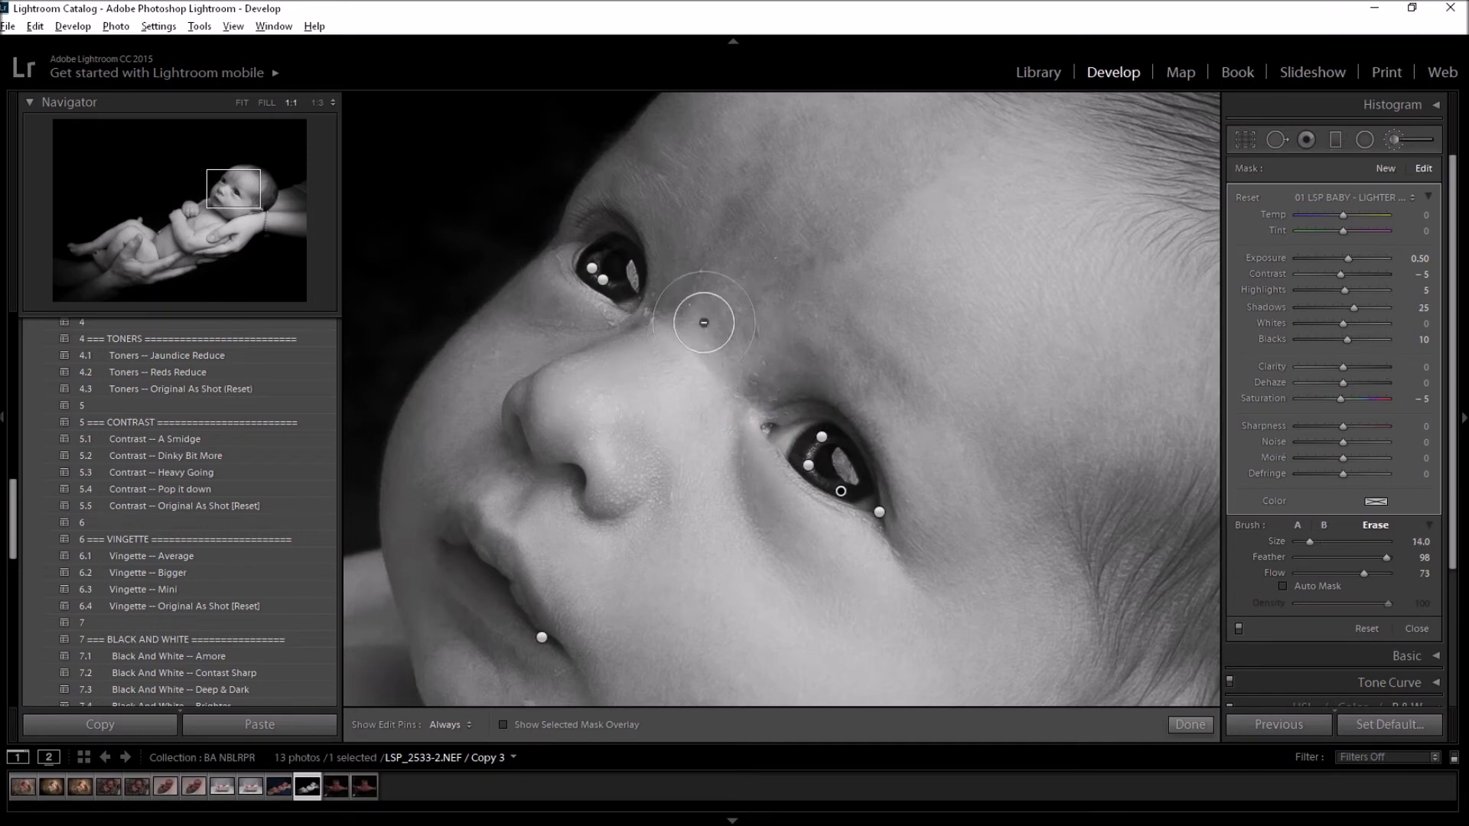
scroll(719, 400, down, 1)
key(h)
mouse_move(719, 401)
mouse_down()
mouse_move(740, 359)
mouse_move(709, 328)
mouse_move(676, 345)
mouse_move(675, 380)
mouse_up()
key(h)
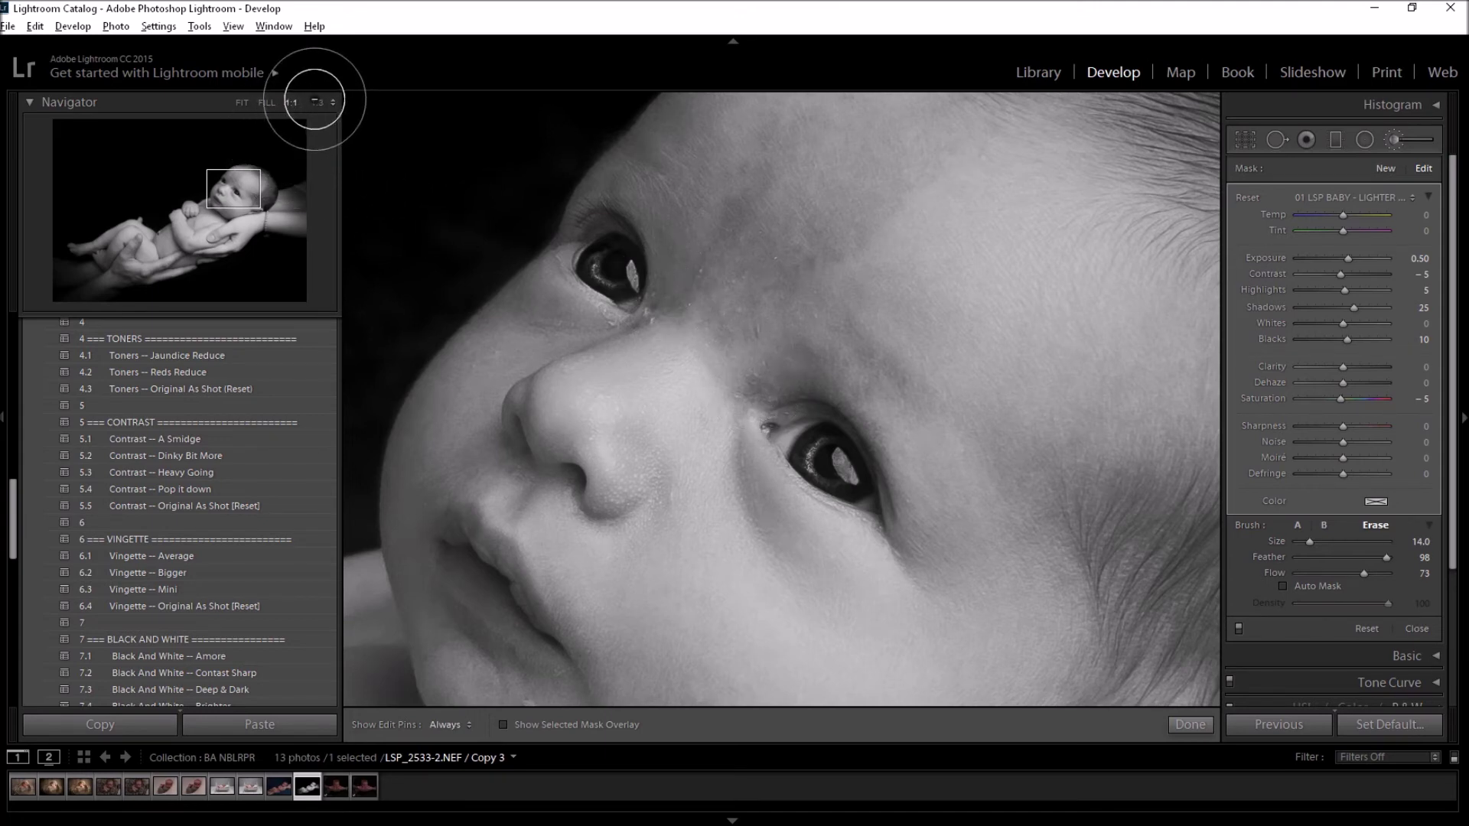
Zoom out to the whole baby and start a new brush adjustment.
click(320, 103)
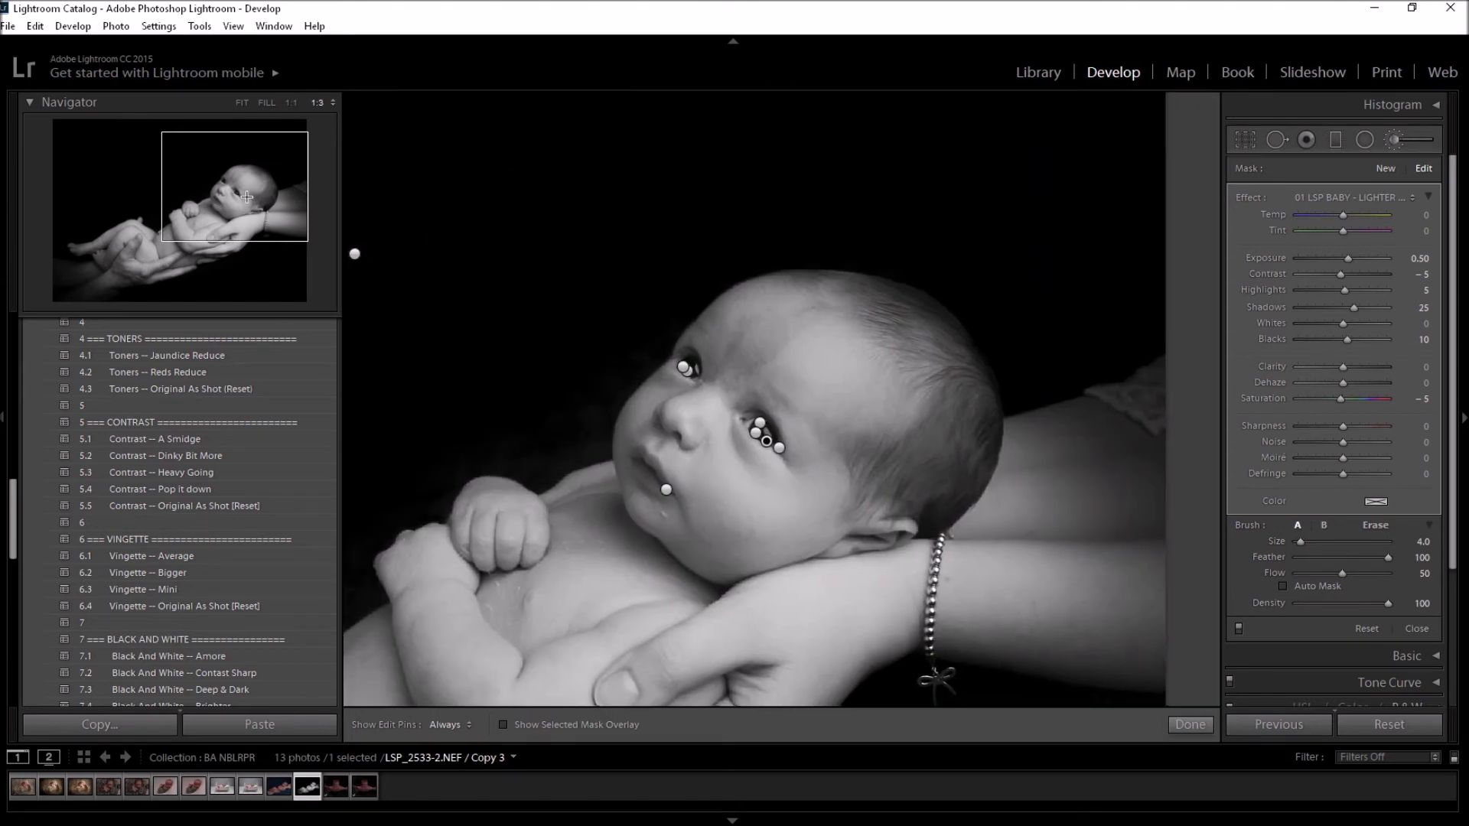
click(243, 201)
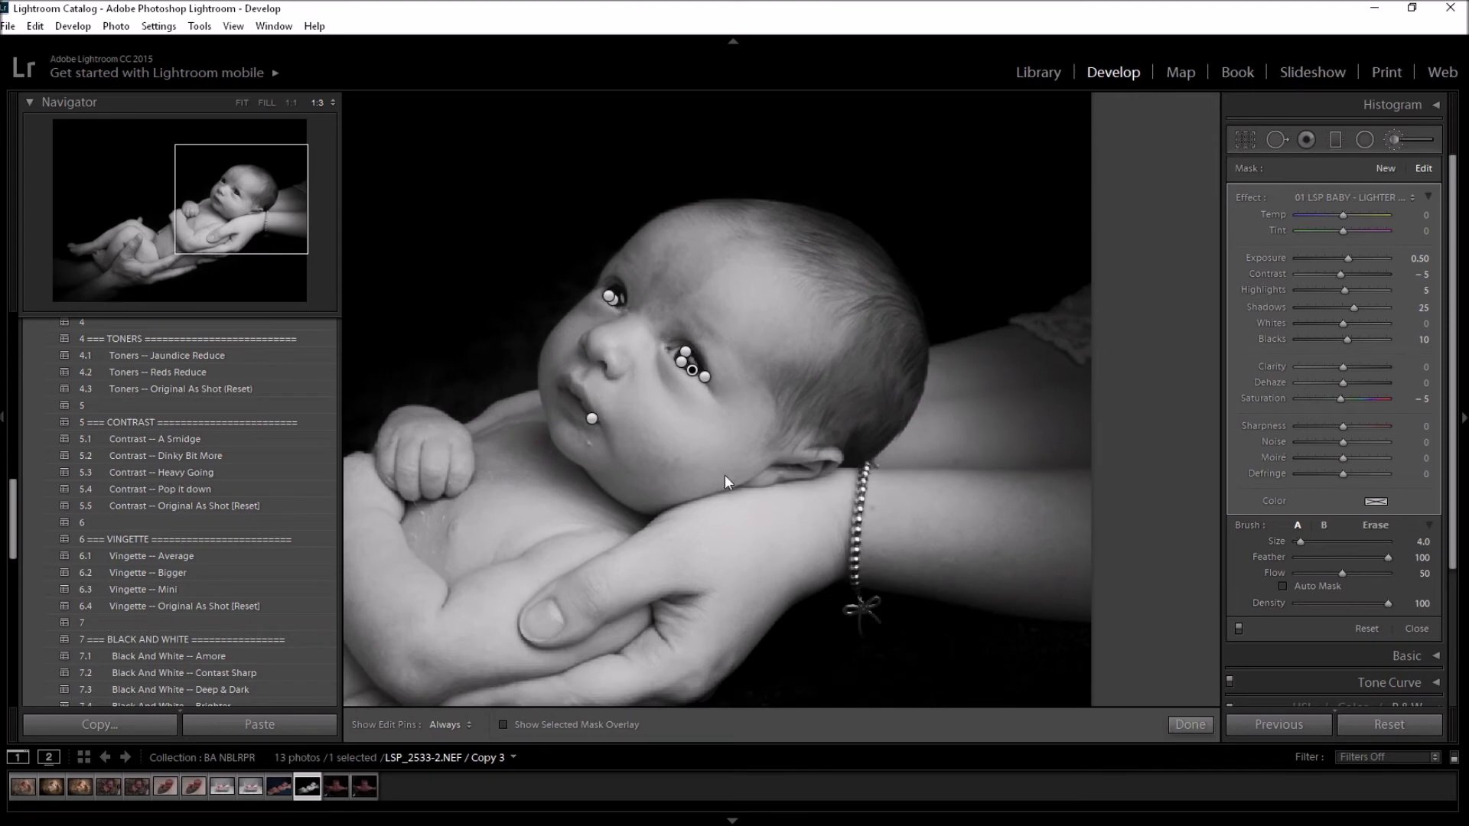
click(1383, 170)
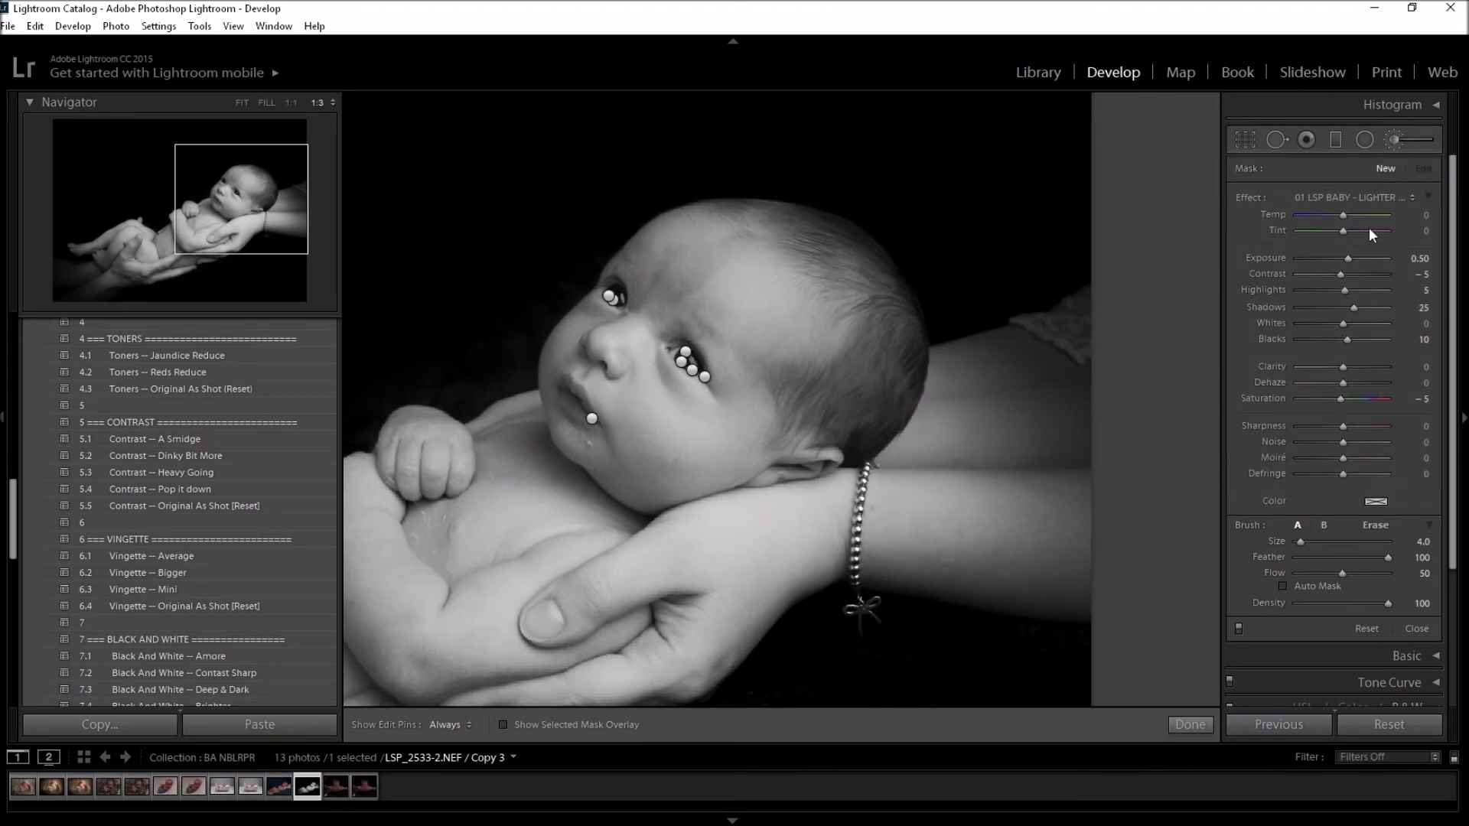
click(1368, 199)
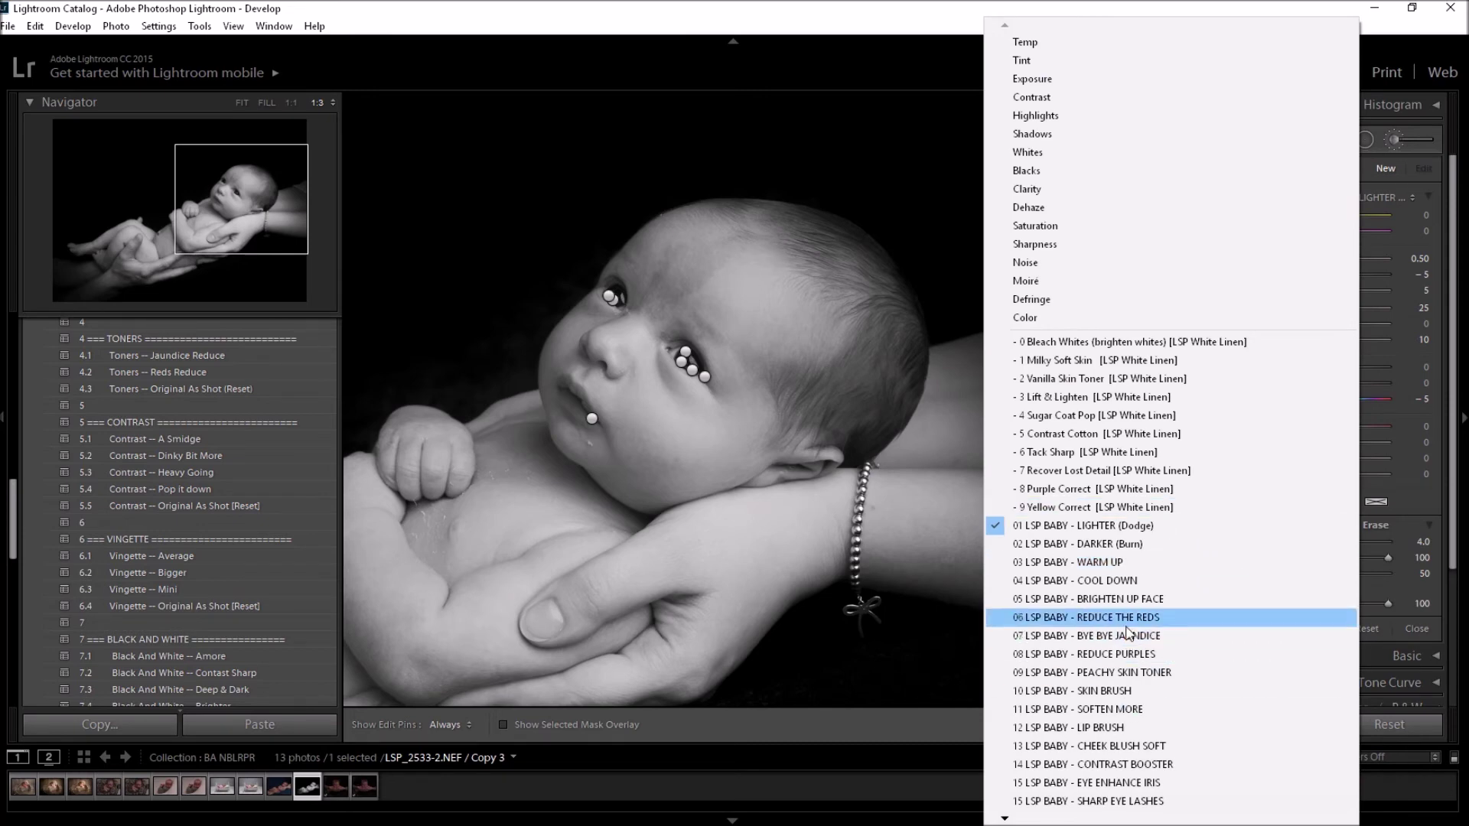
Switch the brush effect to 11 LSP BABY - SOFTEN MORE and enlarge the brush slightly.
click(1134, 693)
click(1369, 198)
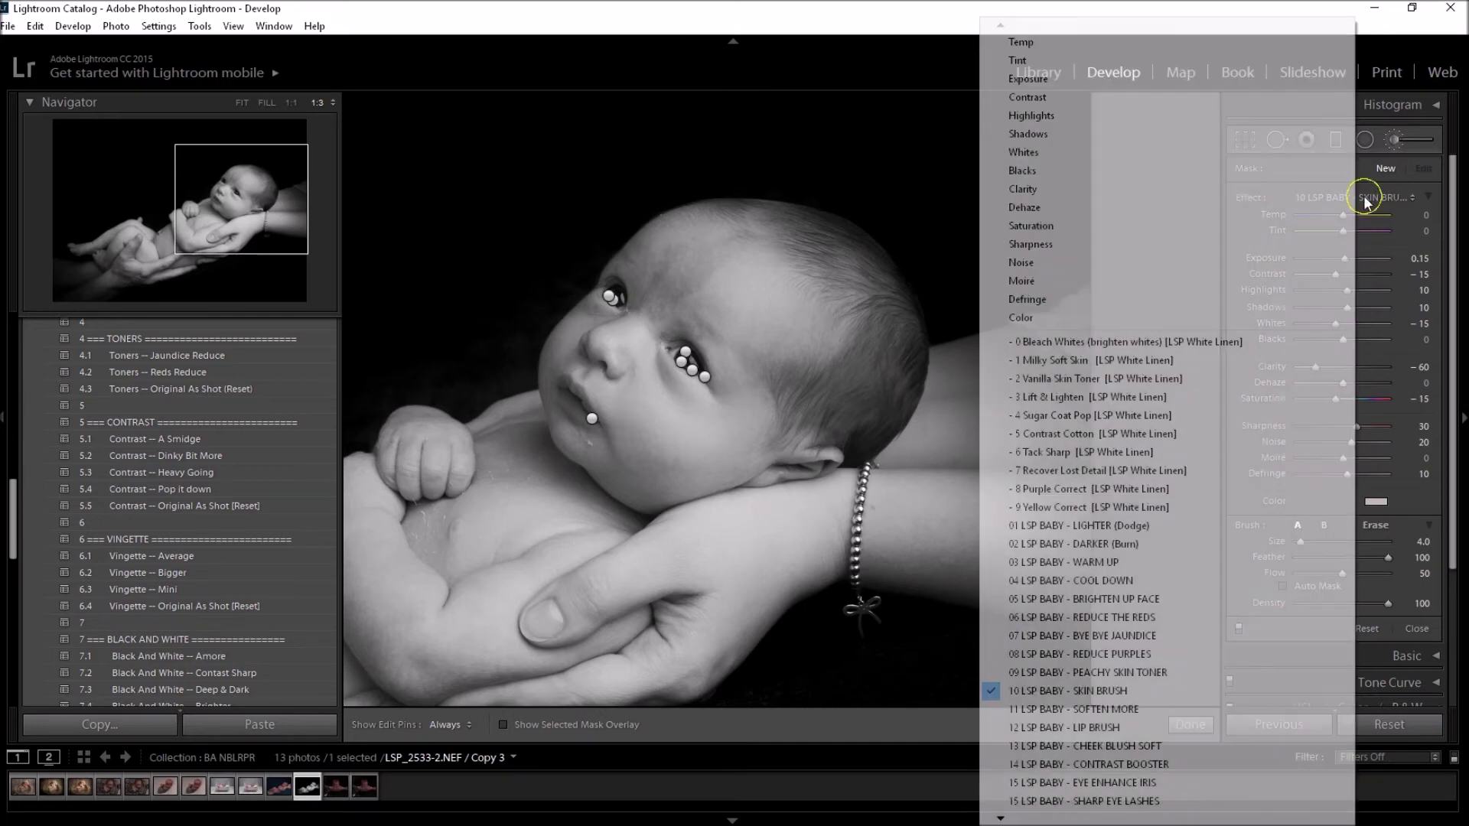
click(1140, 711)
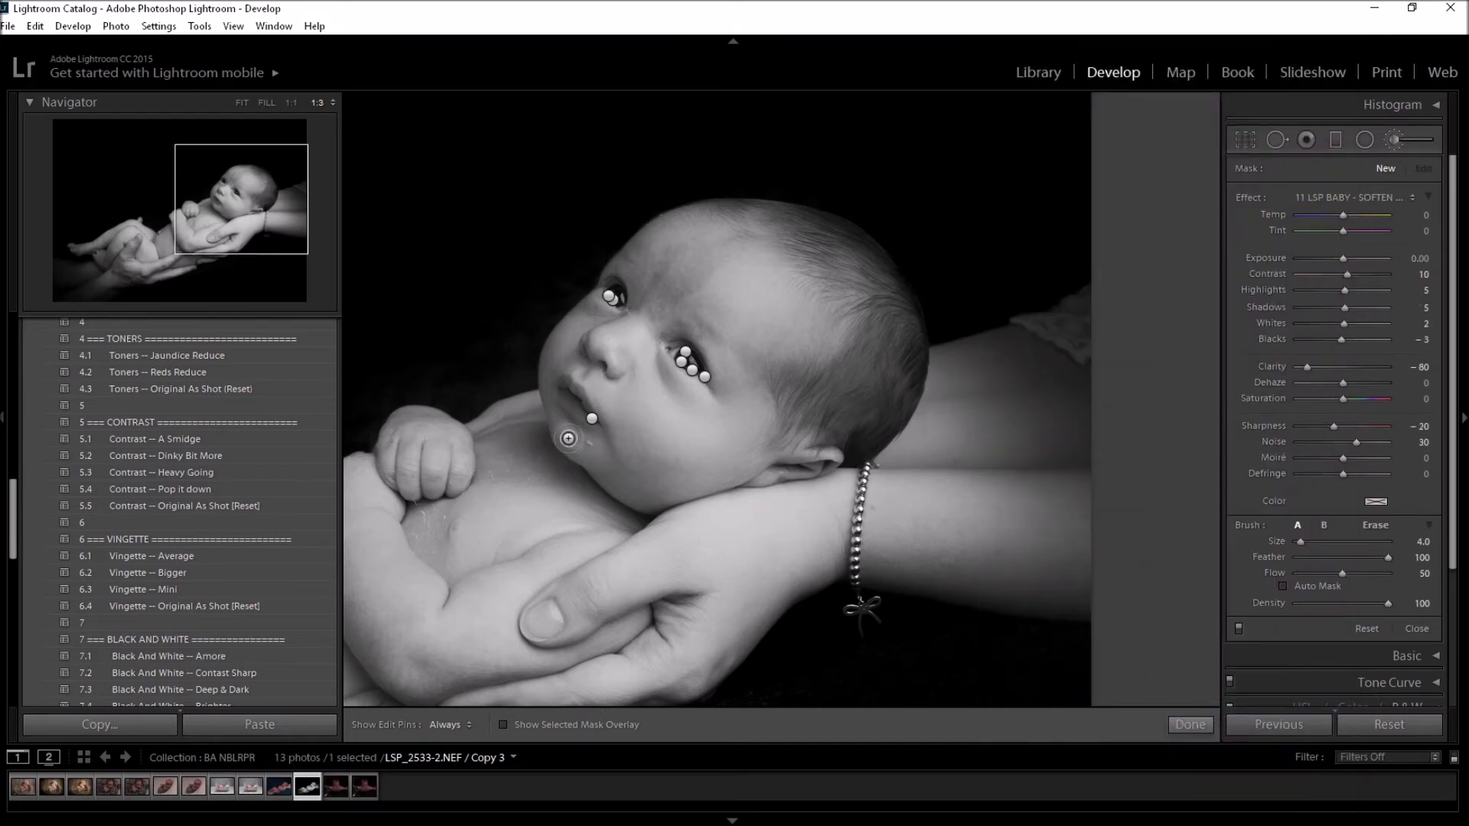
key(bracketright)
key(h)
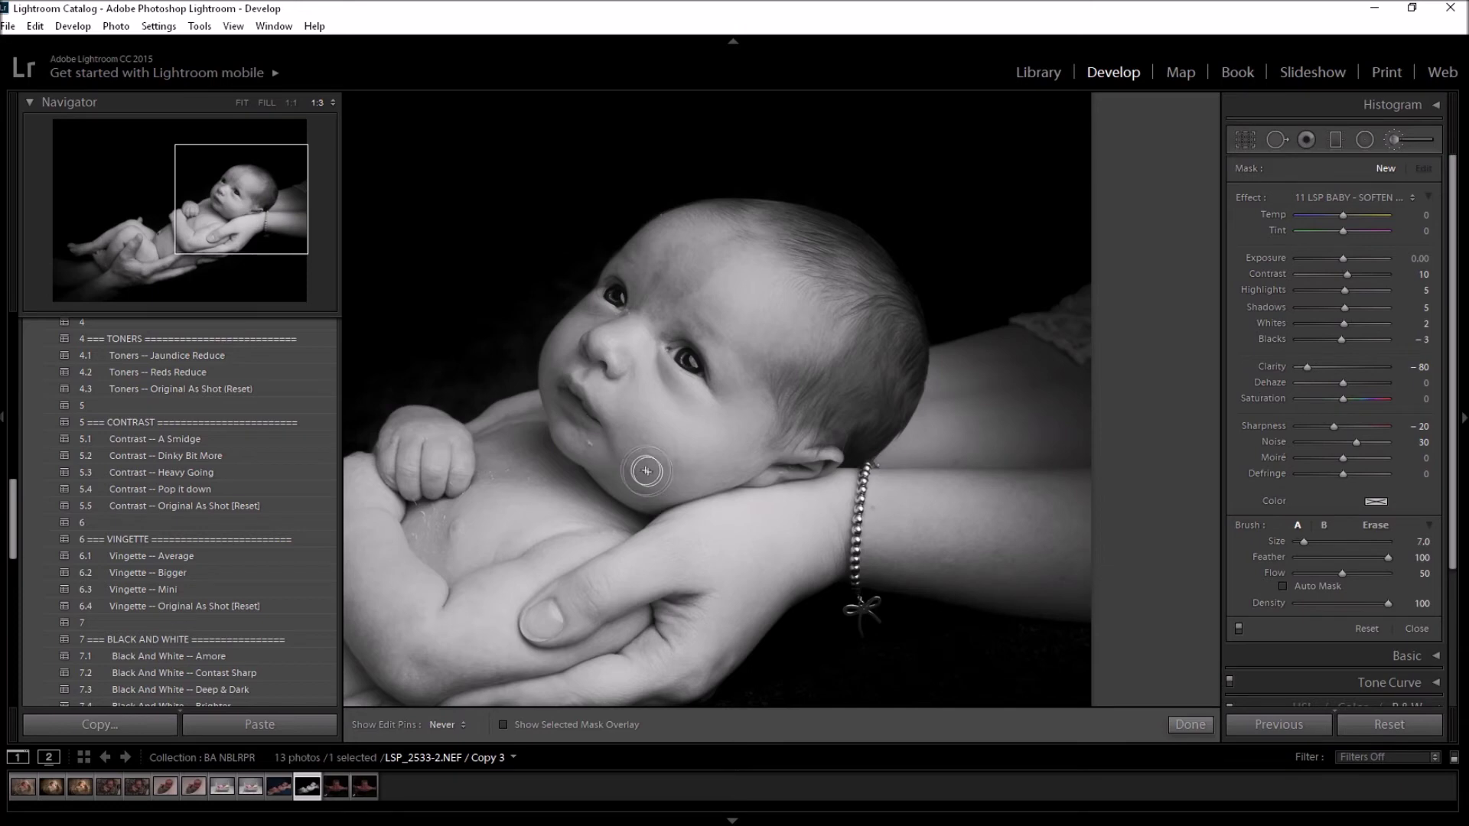
Paint the softening over the cheek and from the nose across the forehead, then fit the photo.
mouse_move(635, 487)
mouse_down()
mouse_move(635, 413)
mouse_move(626, 450)
mouse_move(698, 467)
mouse_move(749, 405)
mouse_move(657, 457)
mouse_up()
mouse_move(631, 331)
mouse_down()
mouse_move(669, 280)
mouse_move(670, 303)
mouse_move(682, 296)
mouse_move(662, 262)
mouse_move(699, 260)
mouse_move(720, 281)
mouse_move(717, 239)
mouse_move(735, 244)
mouse_move(599, 341)
mouse_move(667, 300)
mouse_move(656, 280)
mouse_move(699, 287)
mouse_move(672, 250)
mouse_move(753, 325)
mouse_move(718, 291)
mouse_move(649, 285)
mouse_move(757, 306)
mouse_move(715, 248)
mouse_move(660, 264)
mouse_move(638, 316)
mouse_move(689, 275)
mouse_move(683, 288)
mouse_move(749, 316)
mouse_up()
key(h)
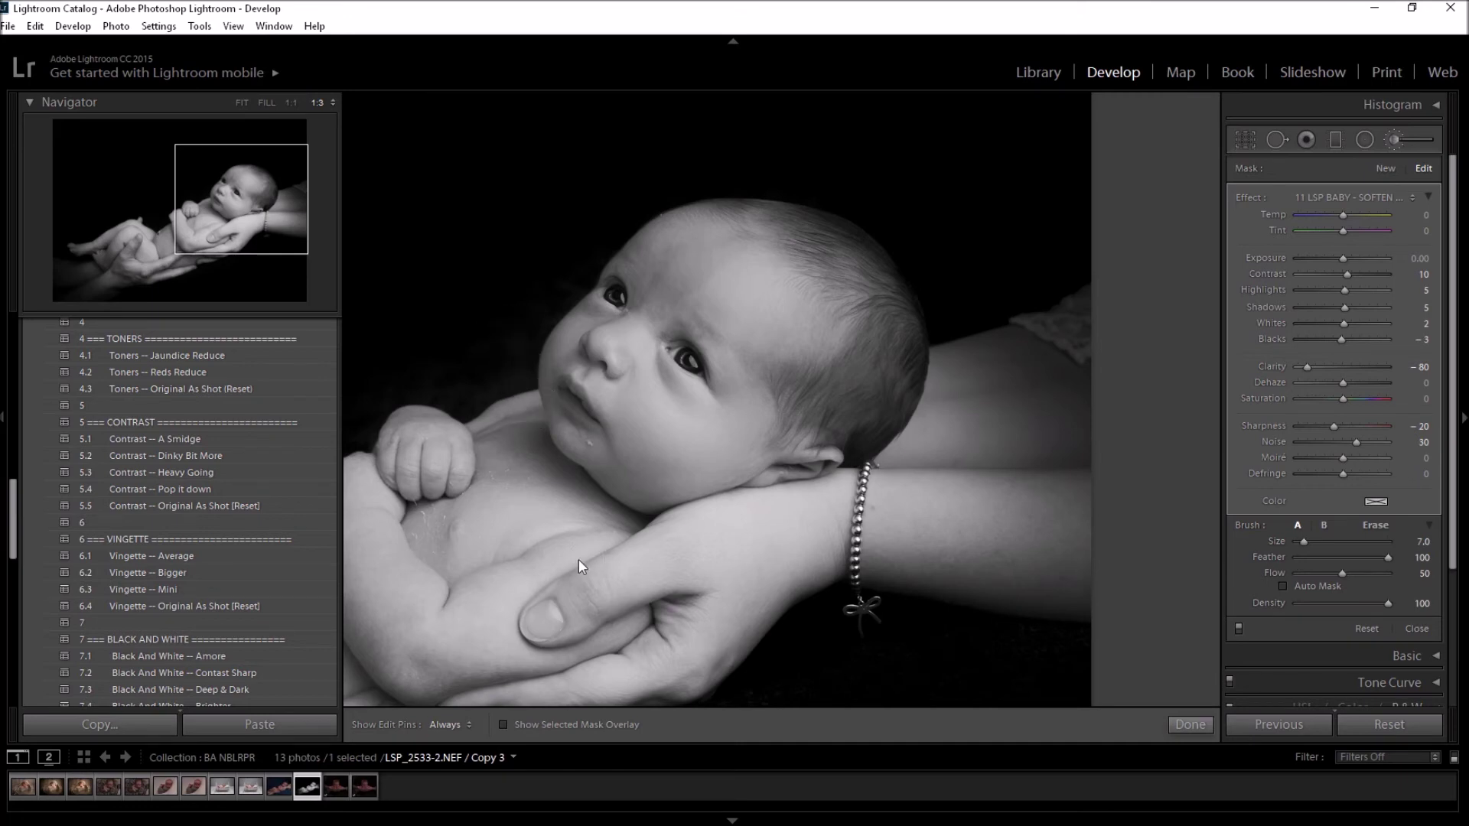
key(z)
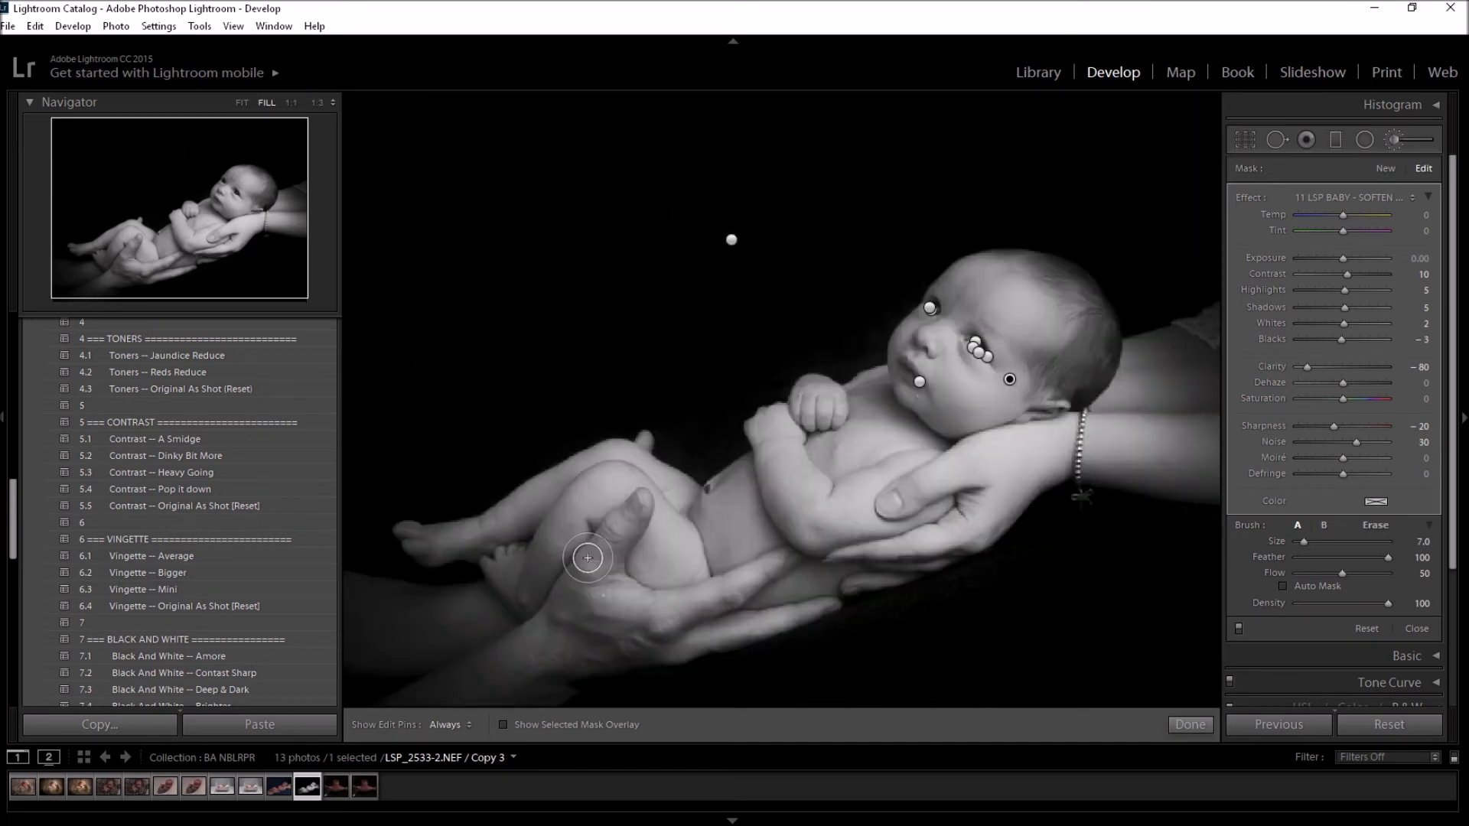
key(h)
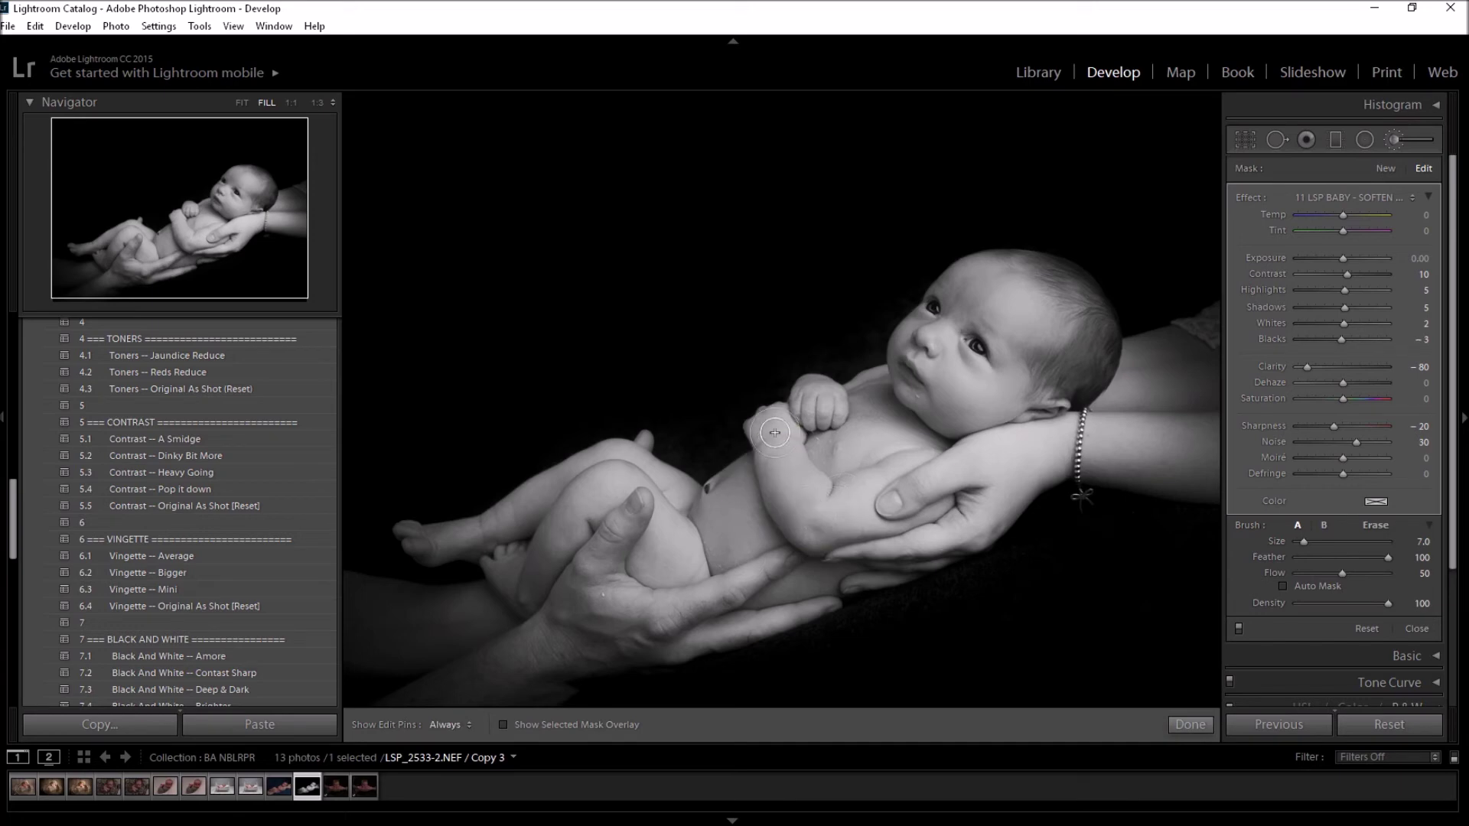
key(h)
key(h)
Finish brushing, view the flake below the lip at 1:1, and choose Spot Removal in Heal mode.
click(1394, 141)
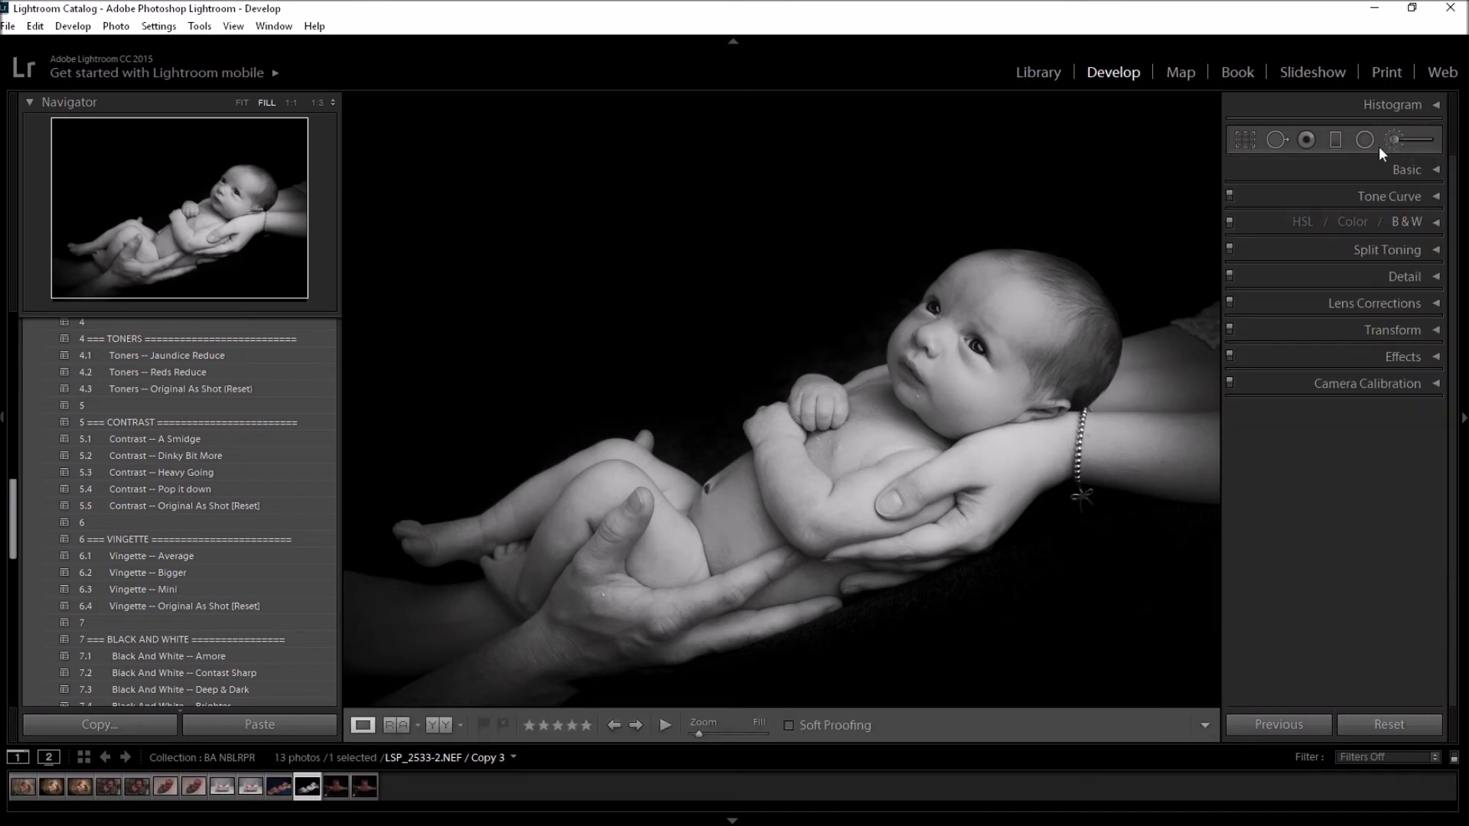
click(920, 393)
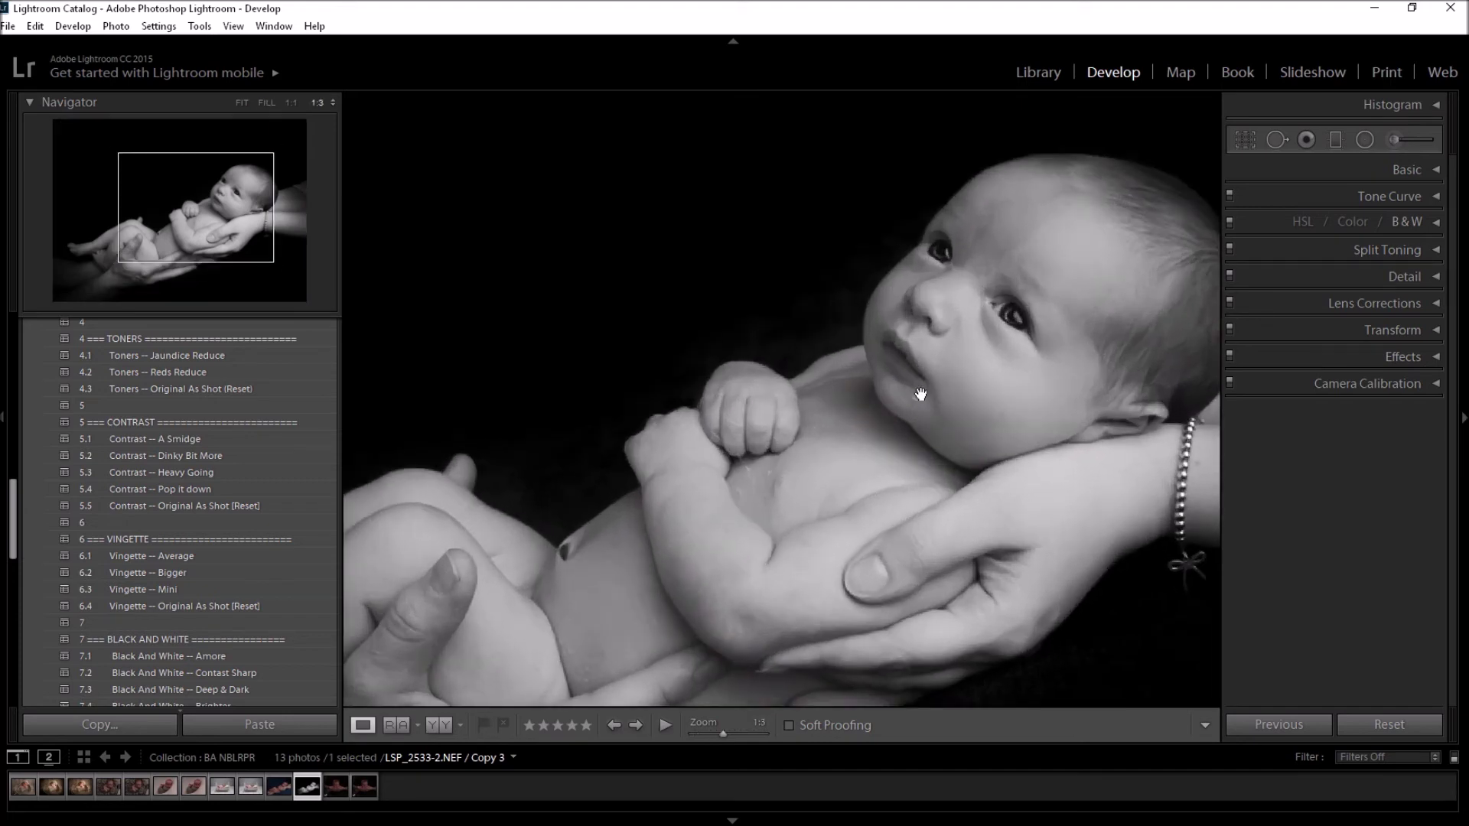
click(300, 97)
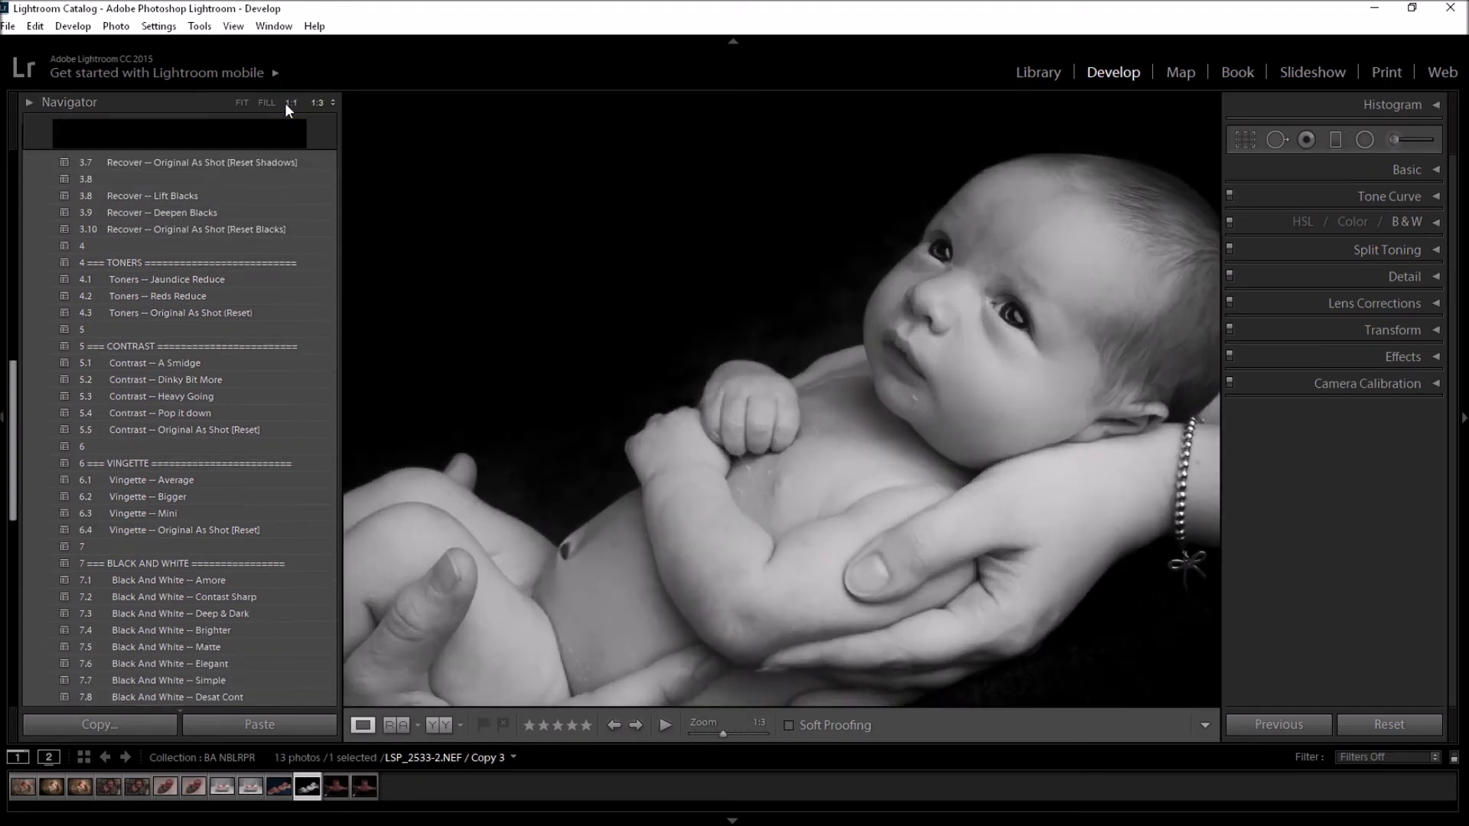
click(289, 103)
click(34, 103)
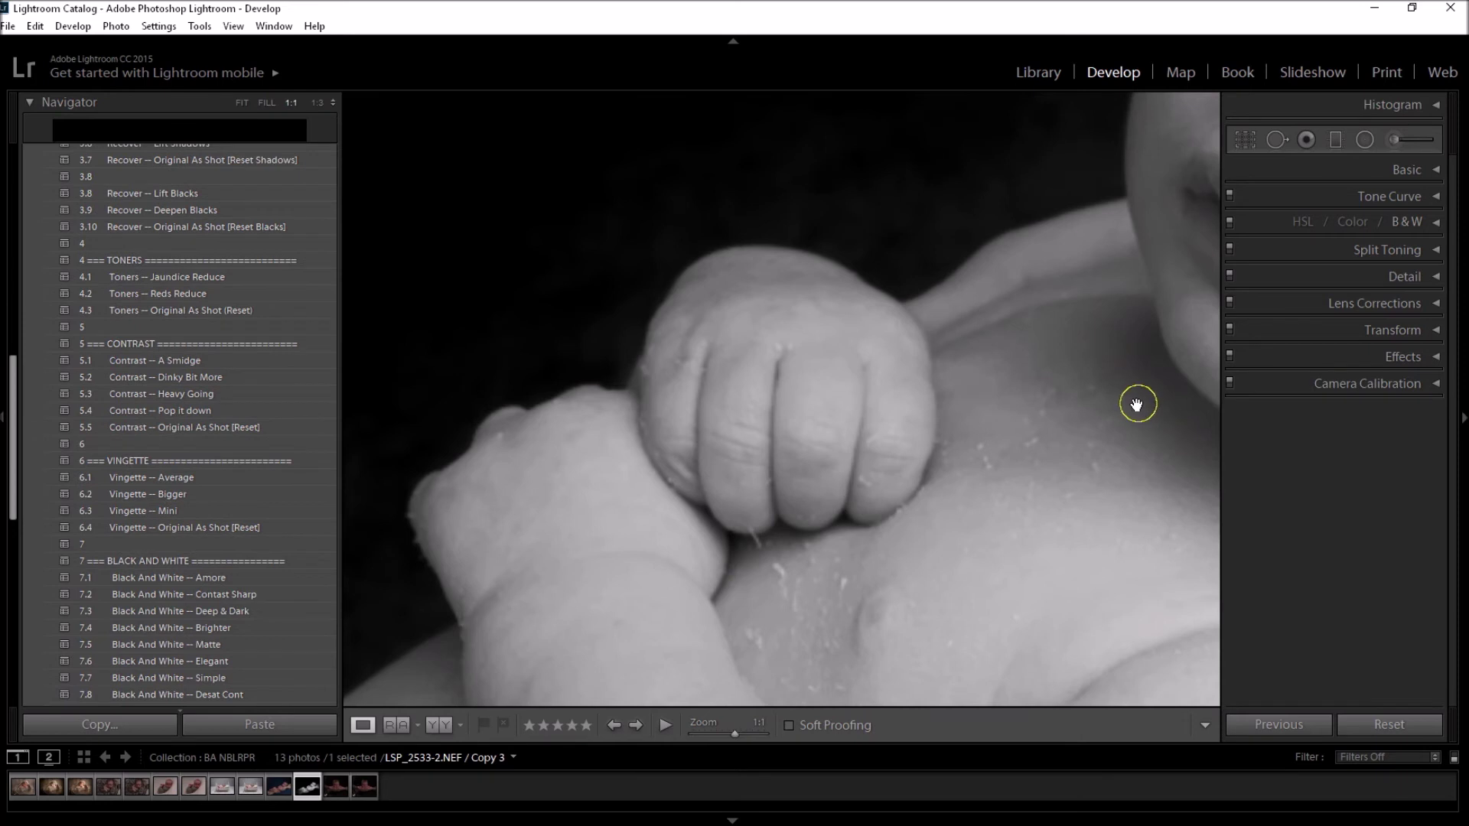
drag(1139, 403, 980, 320)
drag(894, 362, 601, 447)
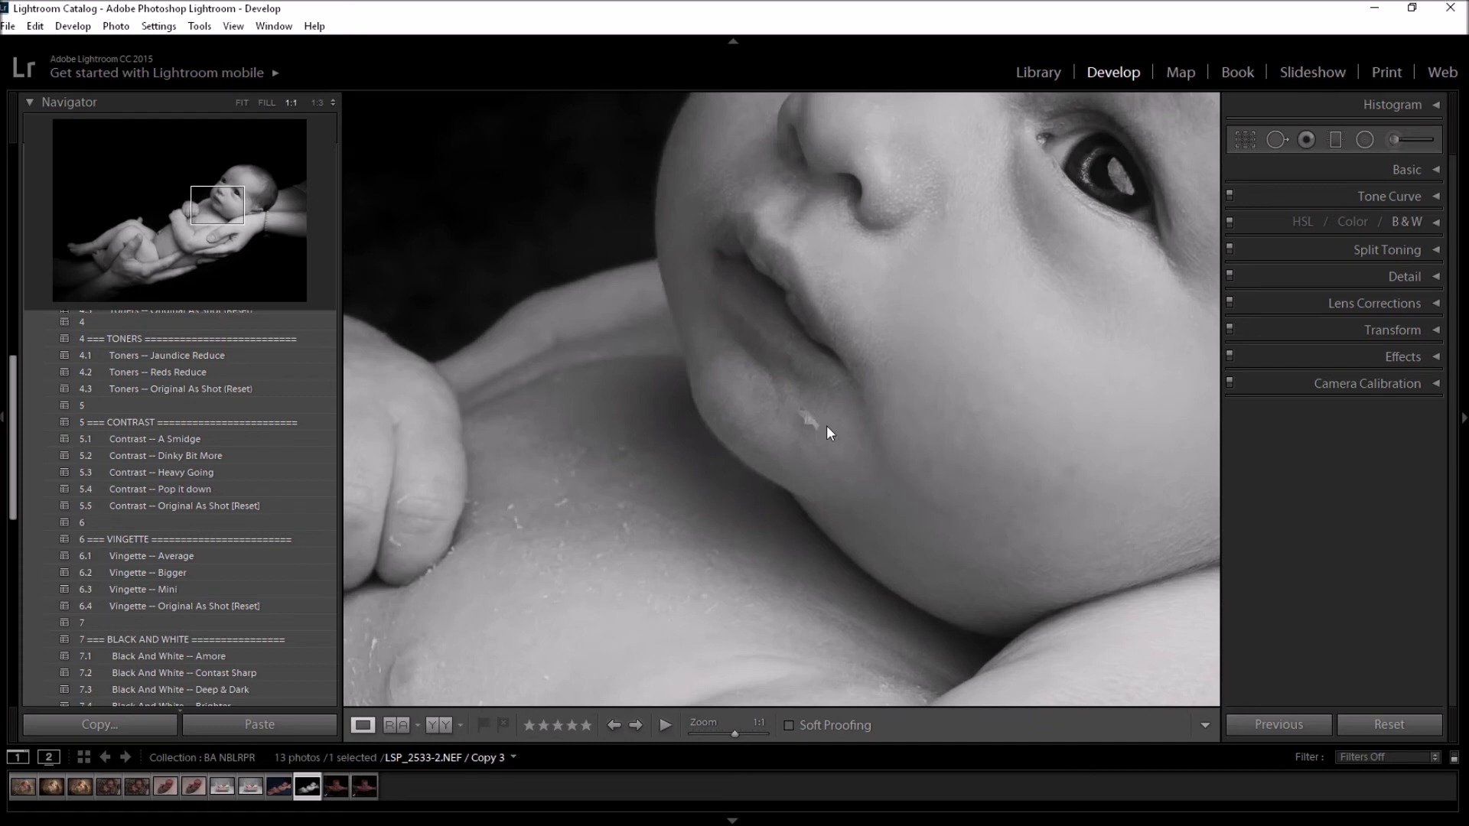
click(1277, 142)
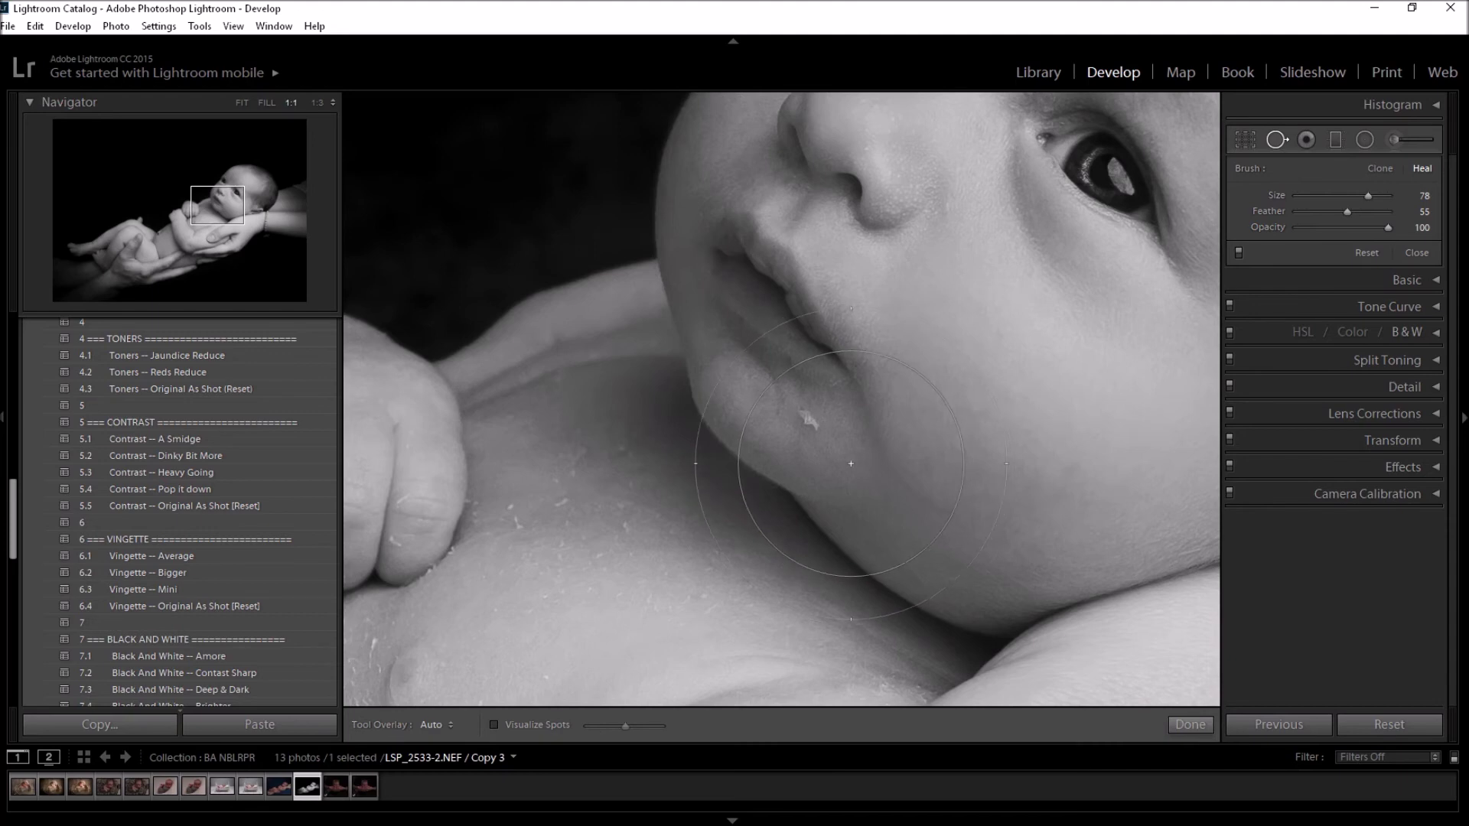
Heal the skin flakes on the cheek and chin, redo the chin spot's source, and zoom out.
scroll(871, 454, down, 1)
scroll(871, 455, down, 1)
scroll(871, 407, down, 6)
drag(819, 433, 805, 420)
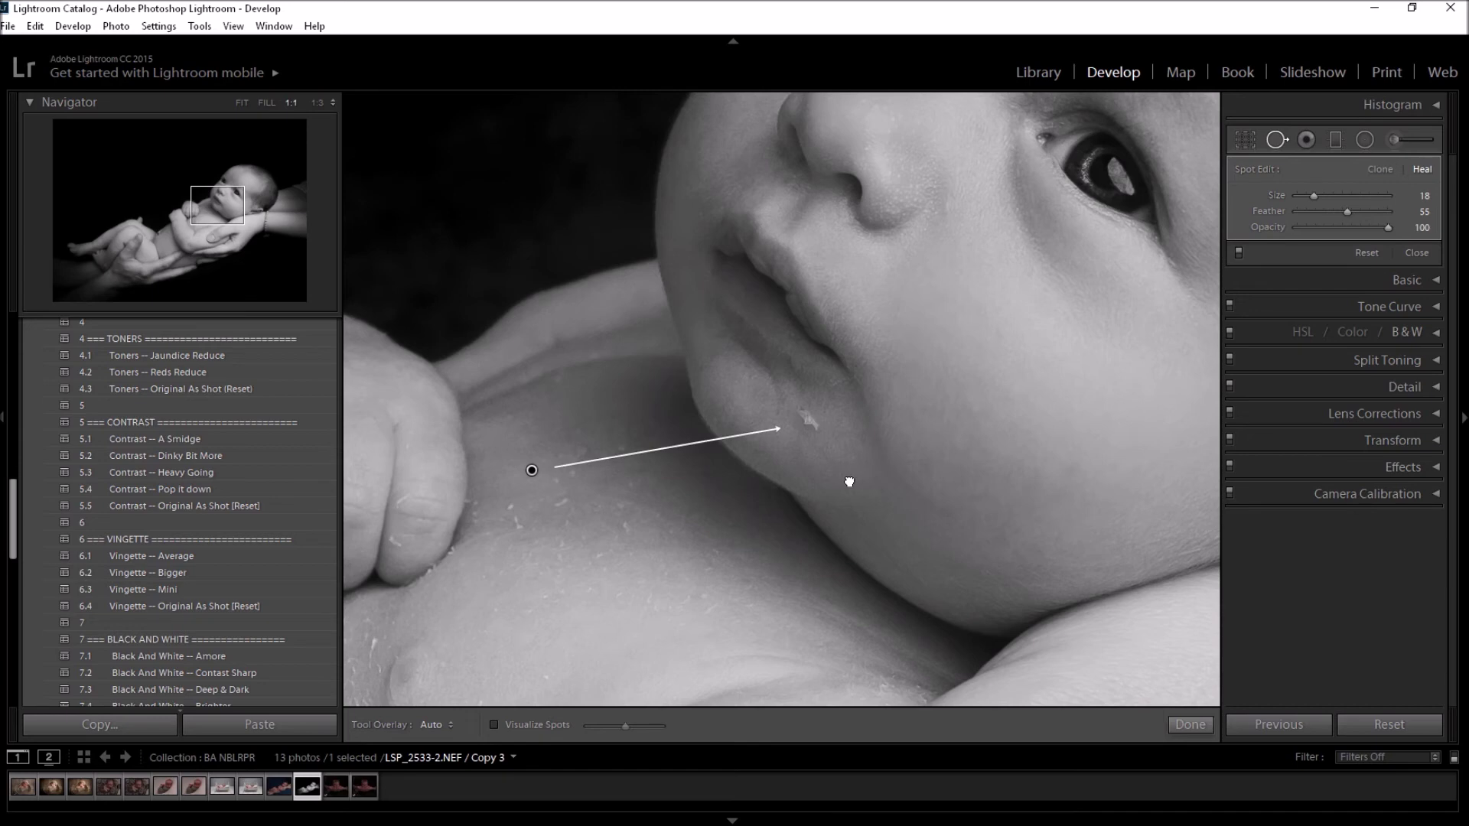
click(849, 480)
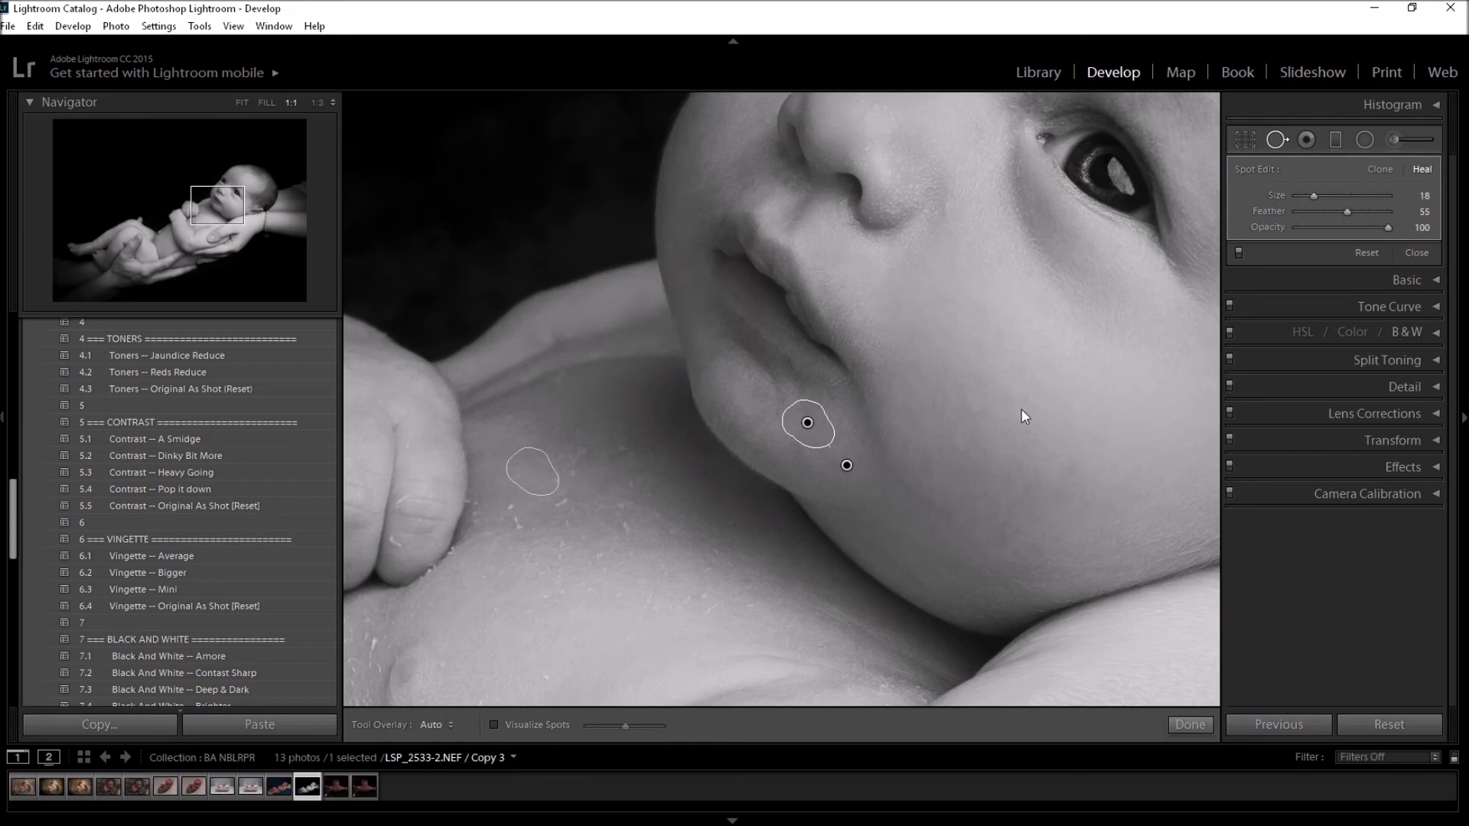
key(q)
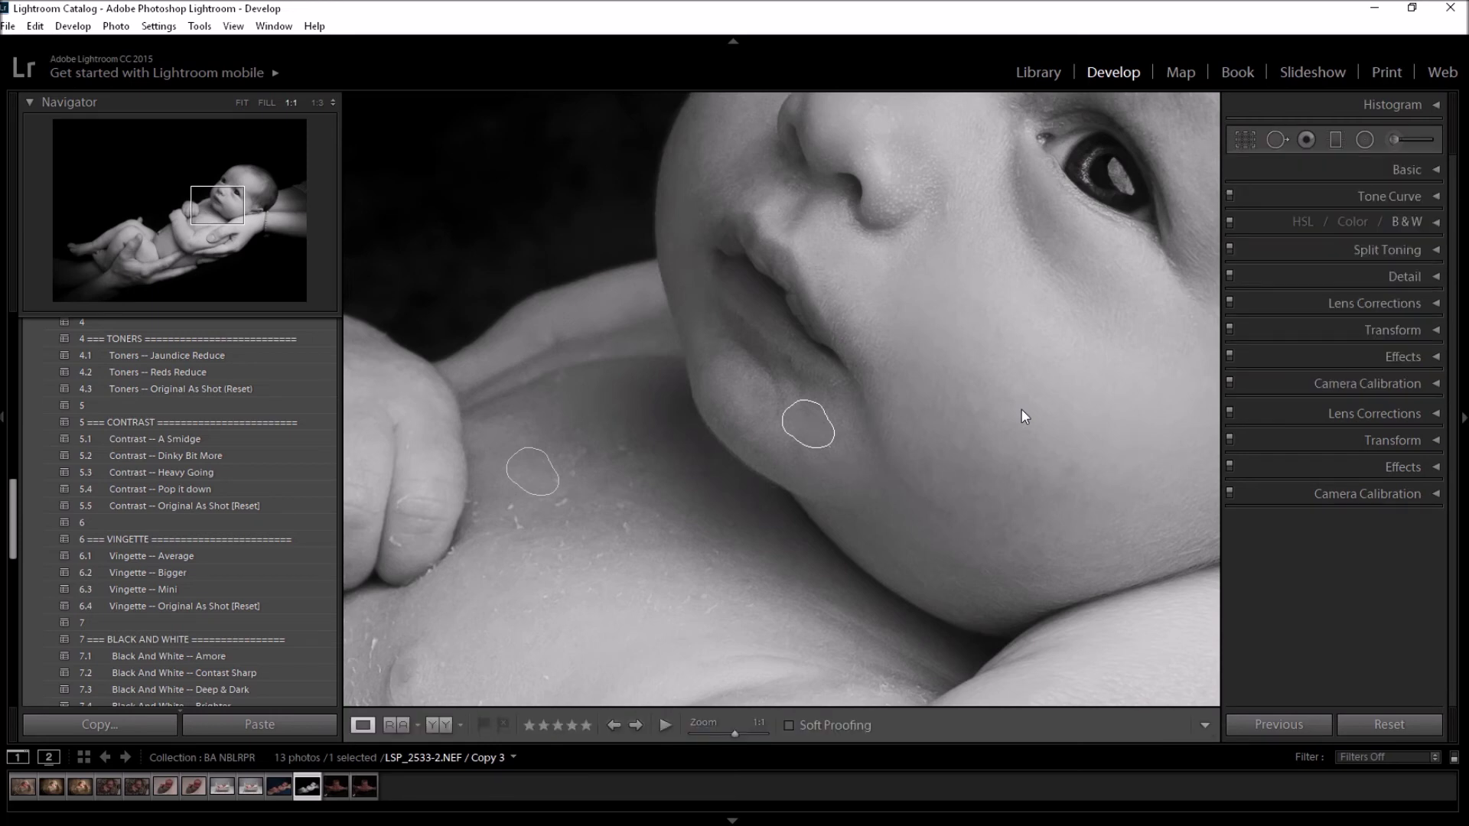
key(ctrl+z)
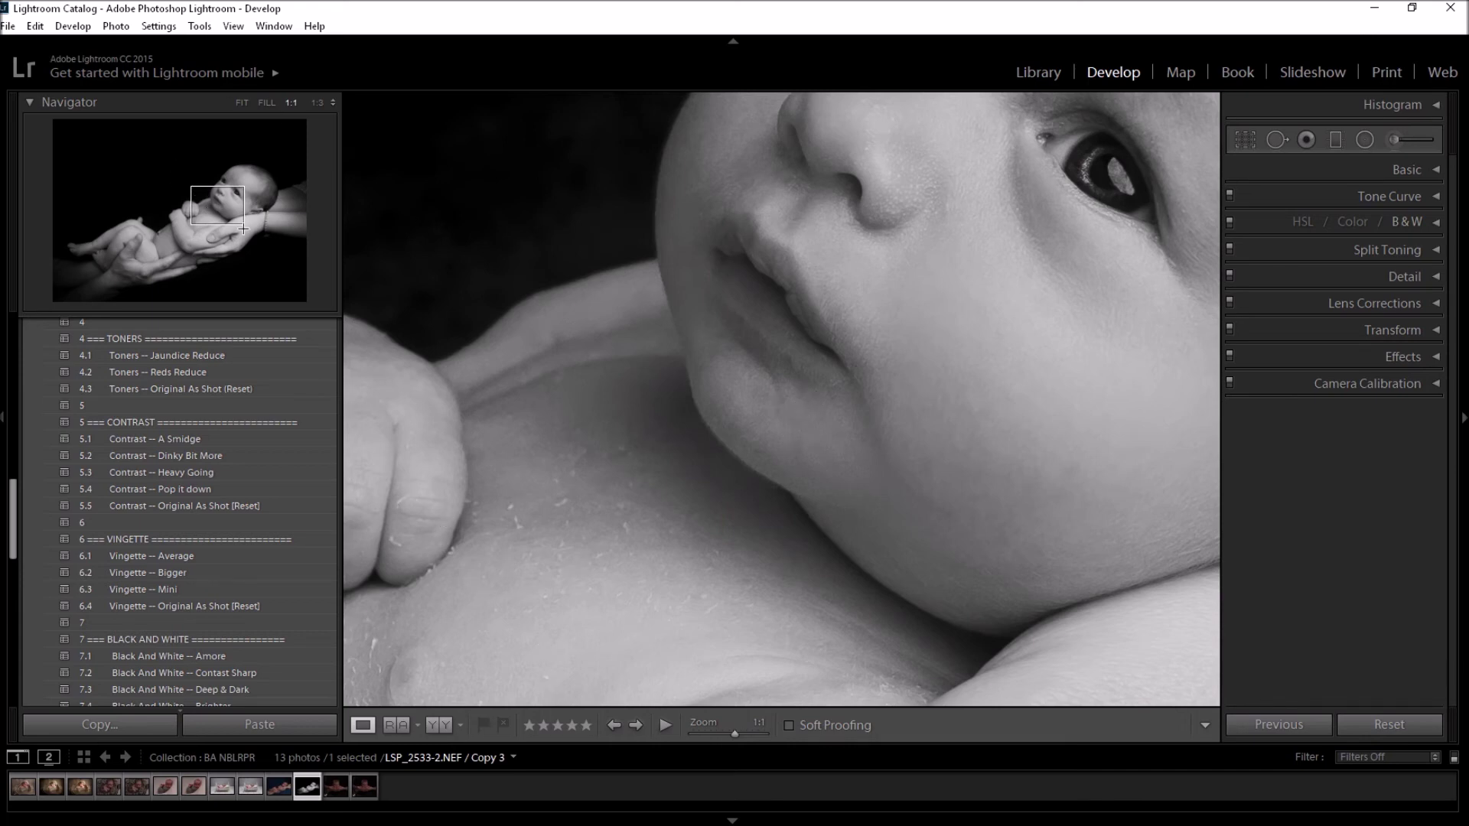
click(569, 417)
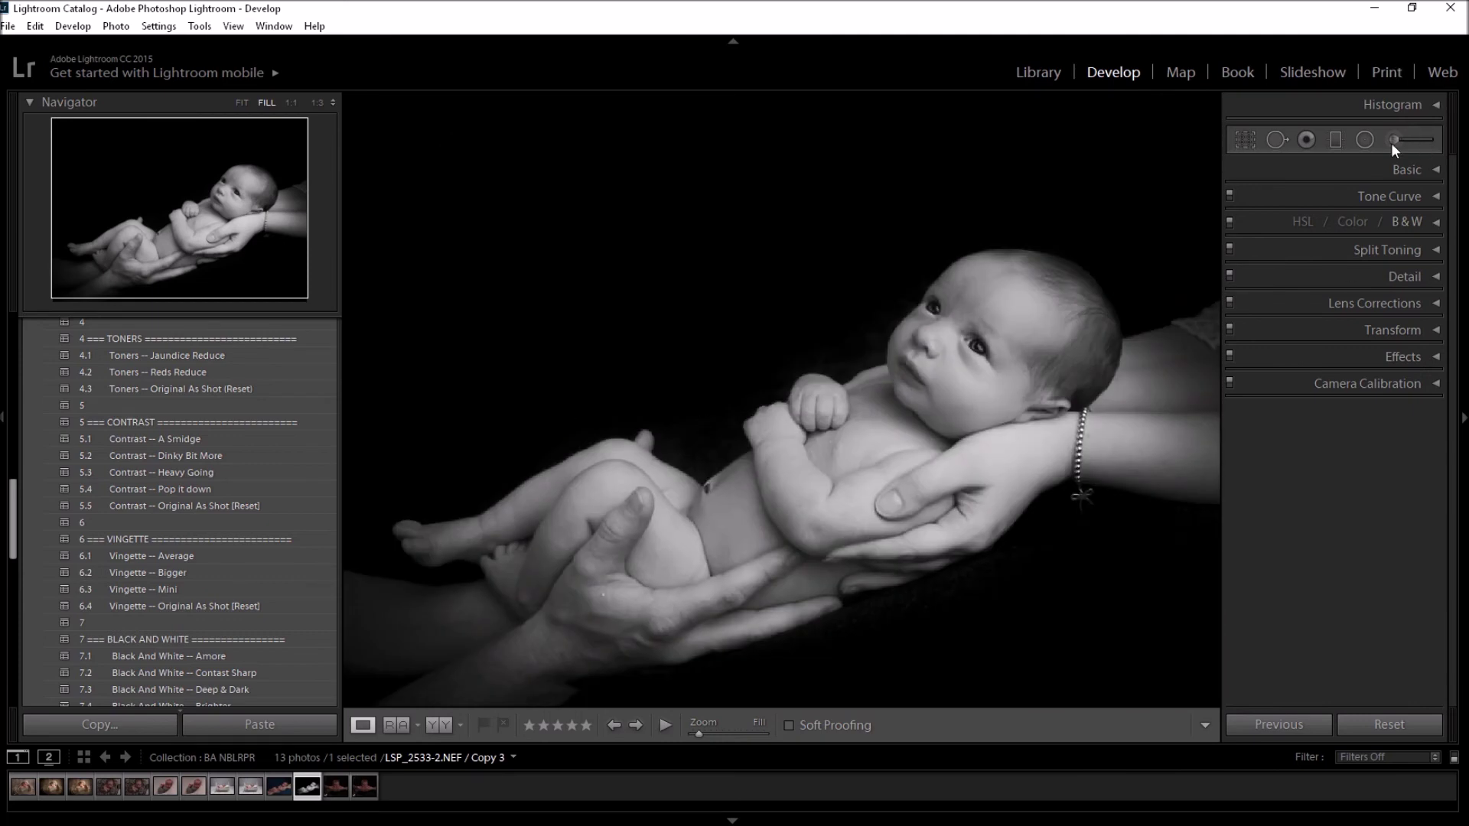
Set up the Adjustment Brush with the 14 LSP BABY - CONTRAST BOOSTER effect and resize it.
click(1394, 140)
click(1375, 198)
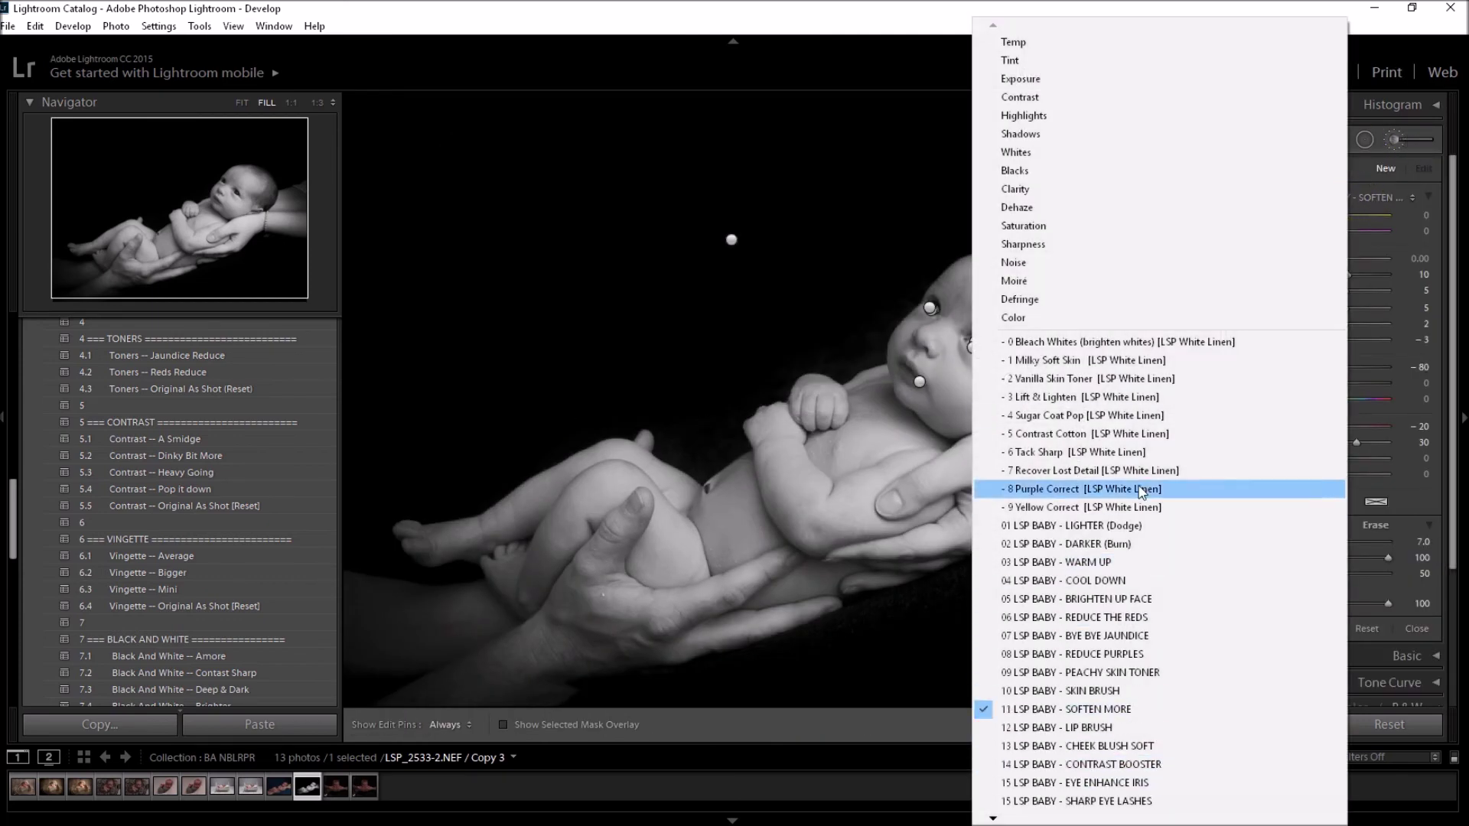
click(1131, 765)
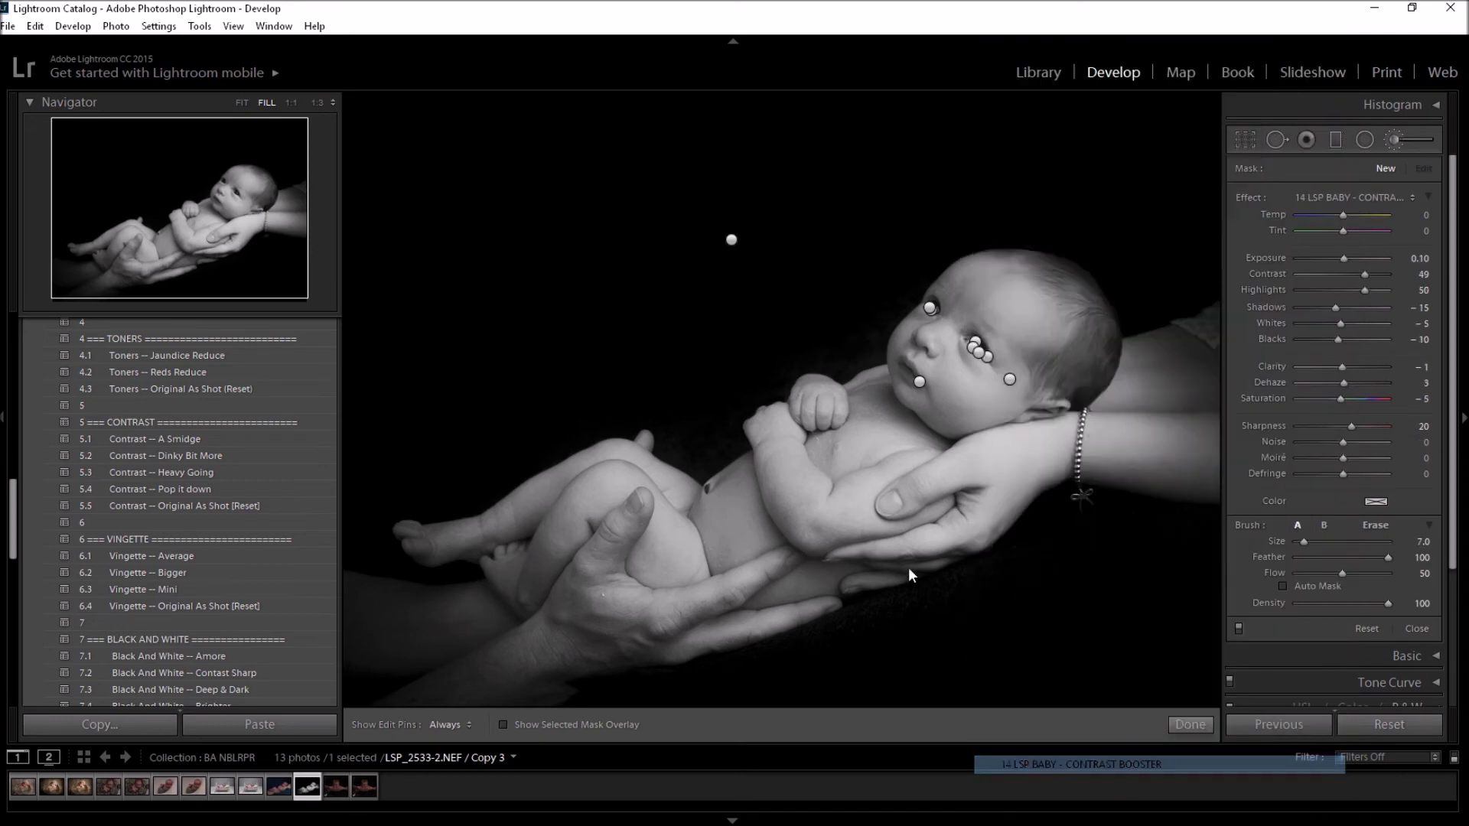
scroll(1009, 542, up, 10)
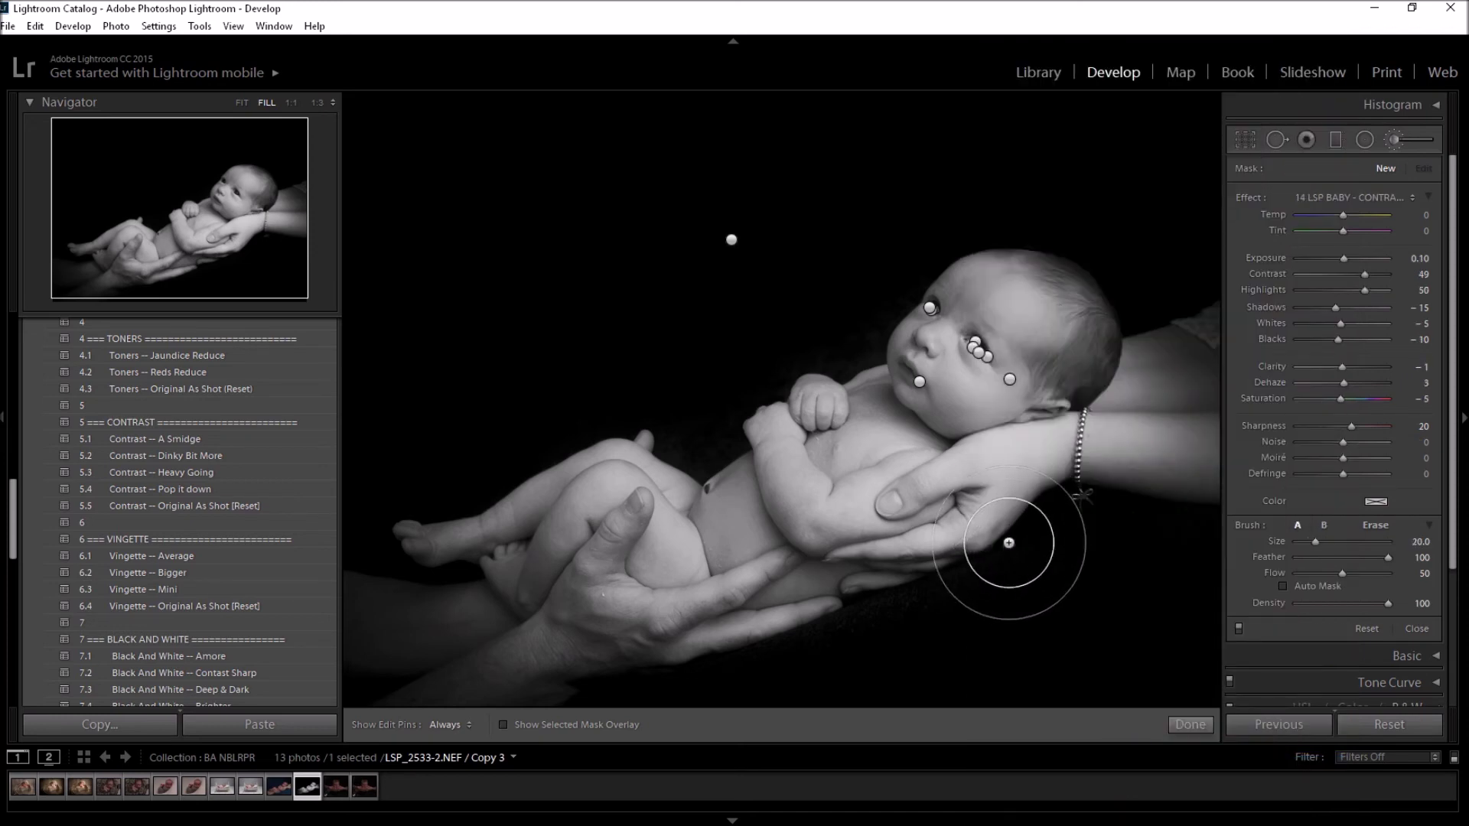
key(h)
scroll(972, 514, up, 2)
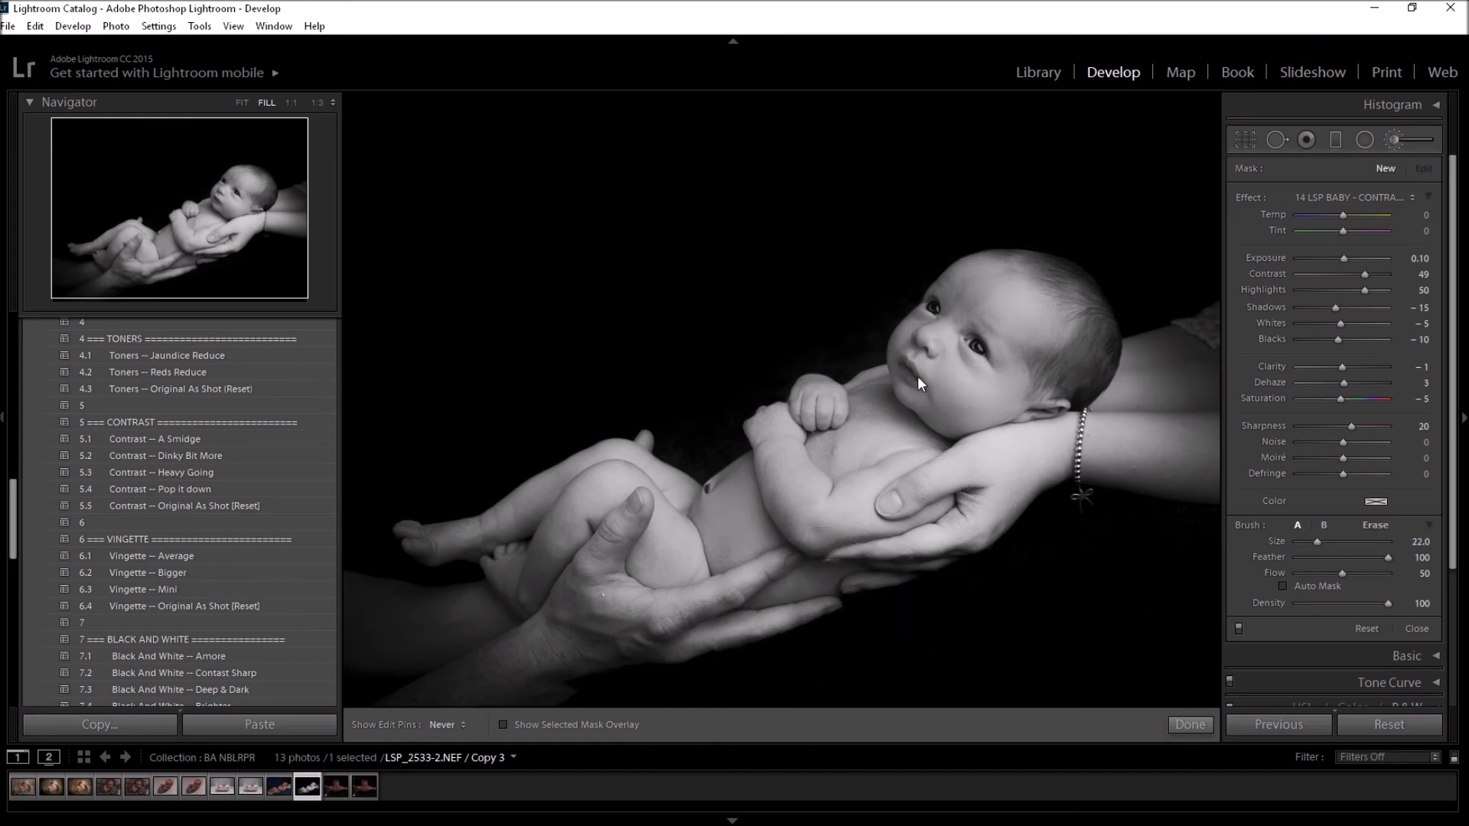
key(h)
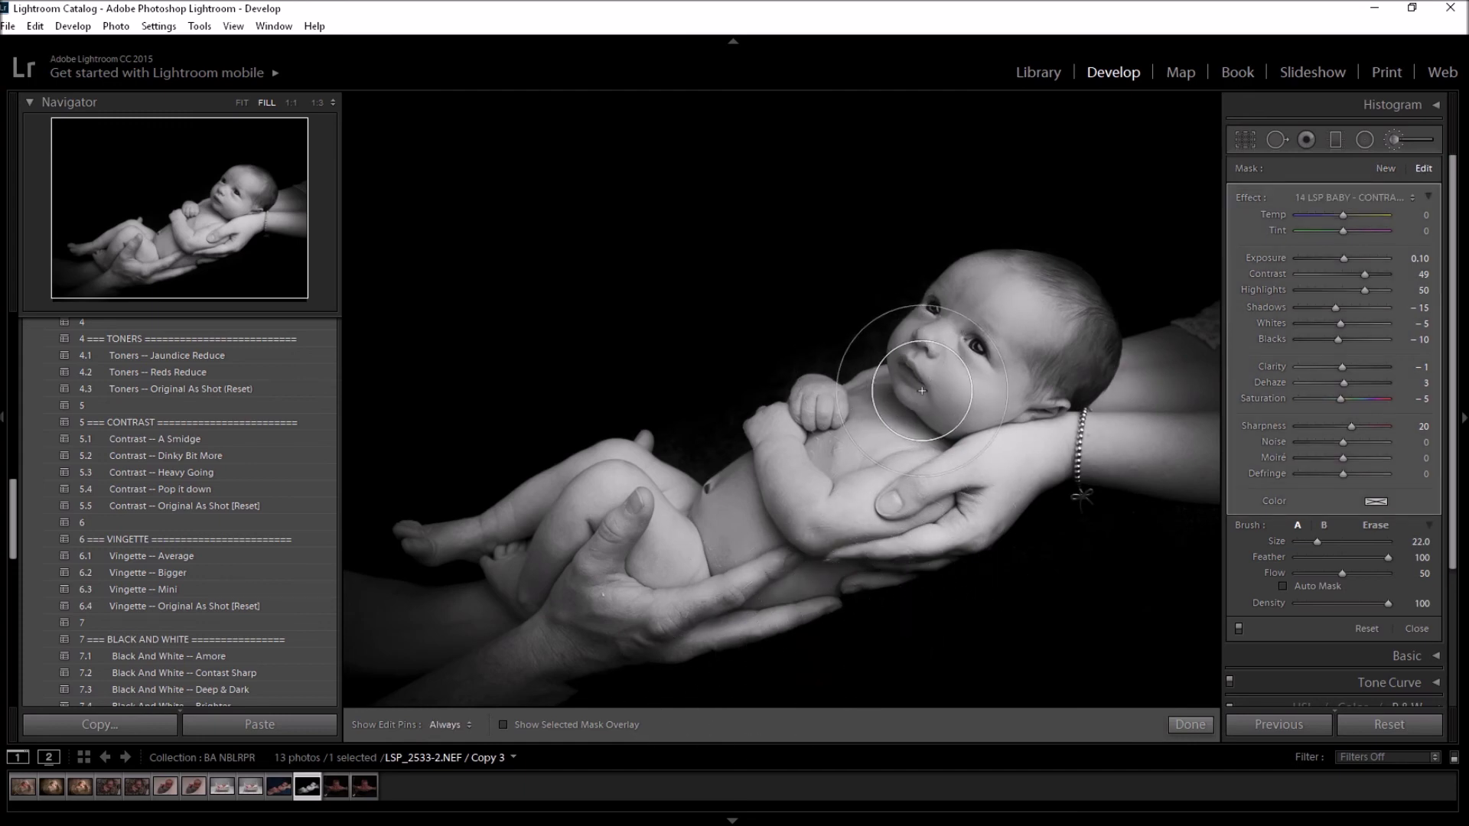
Paint the contrast boost over the baby's face and cheek at brush size 5.0.
scroll(922, 390, down, 7)
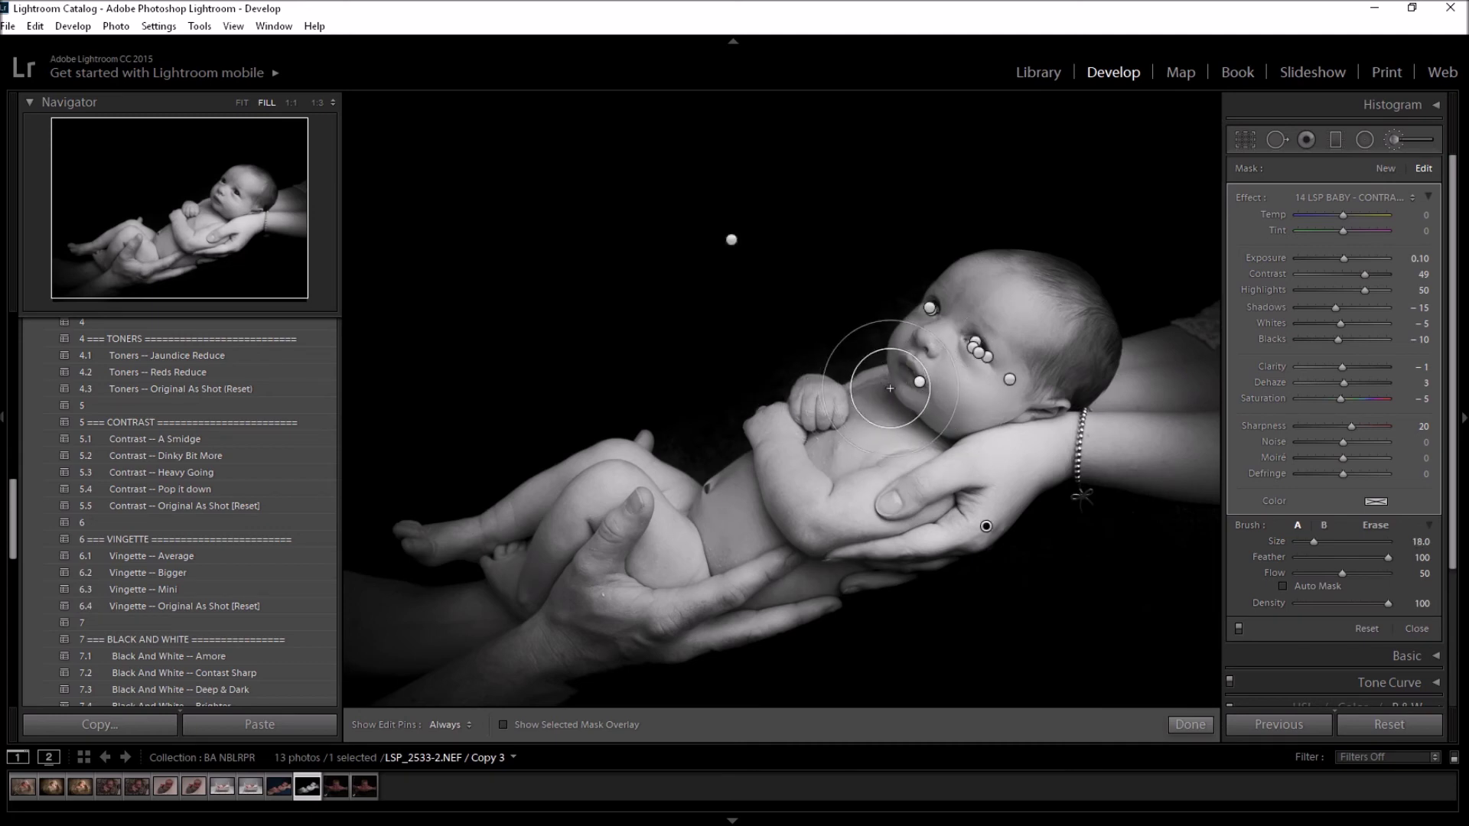
scroll(864, 356, down, 3)
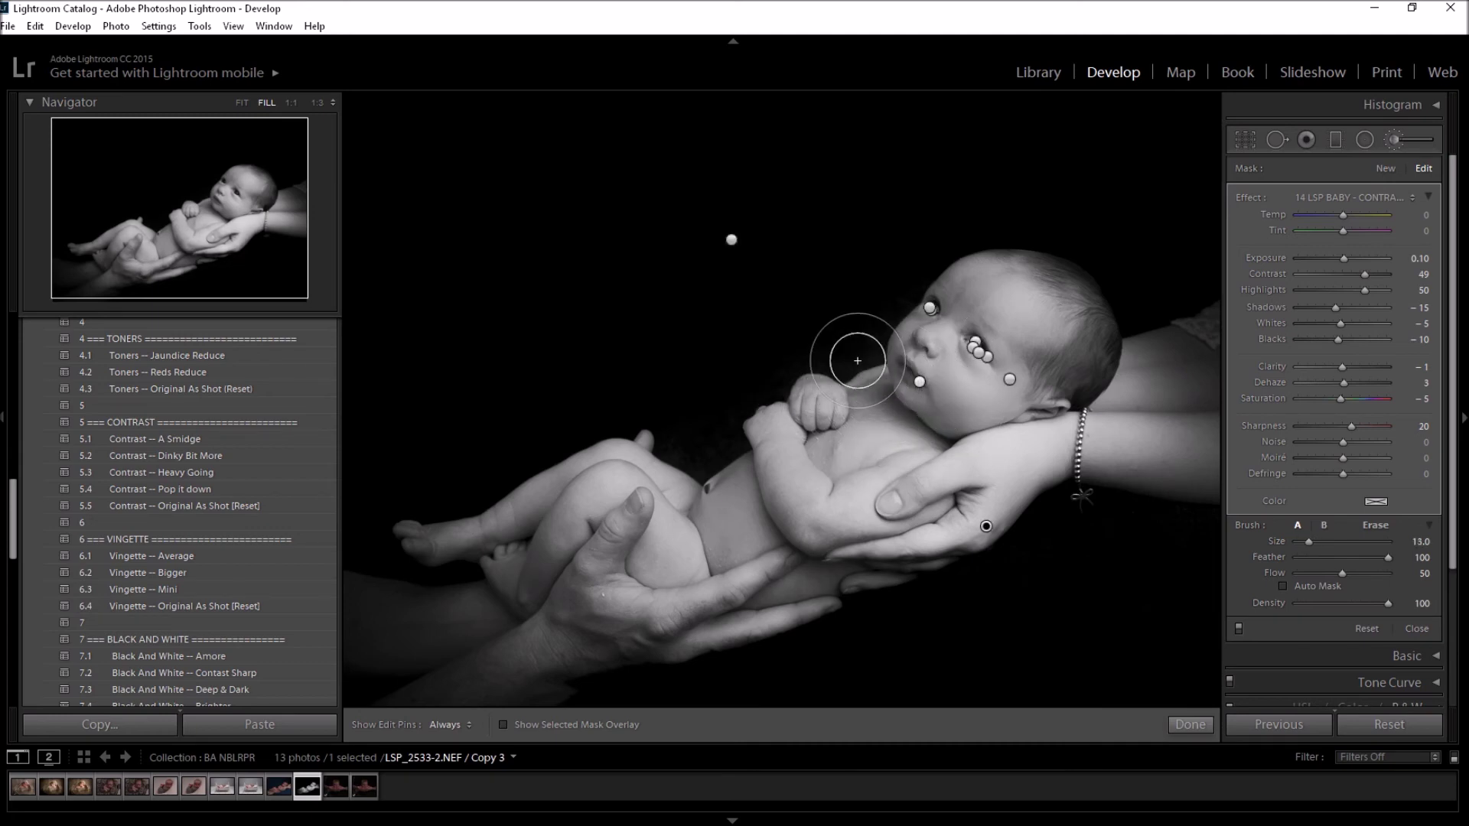
right_click(860, 344)
click(1371, 145)
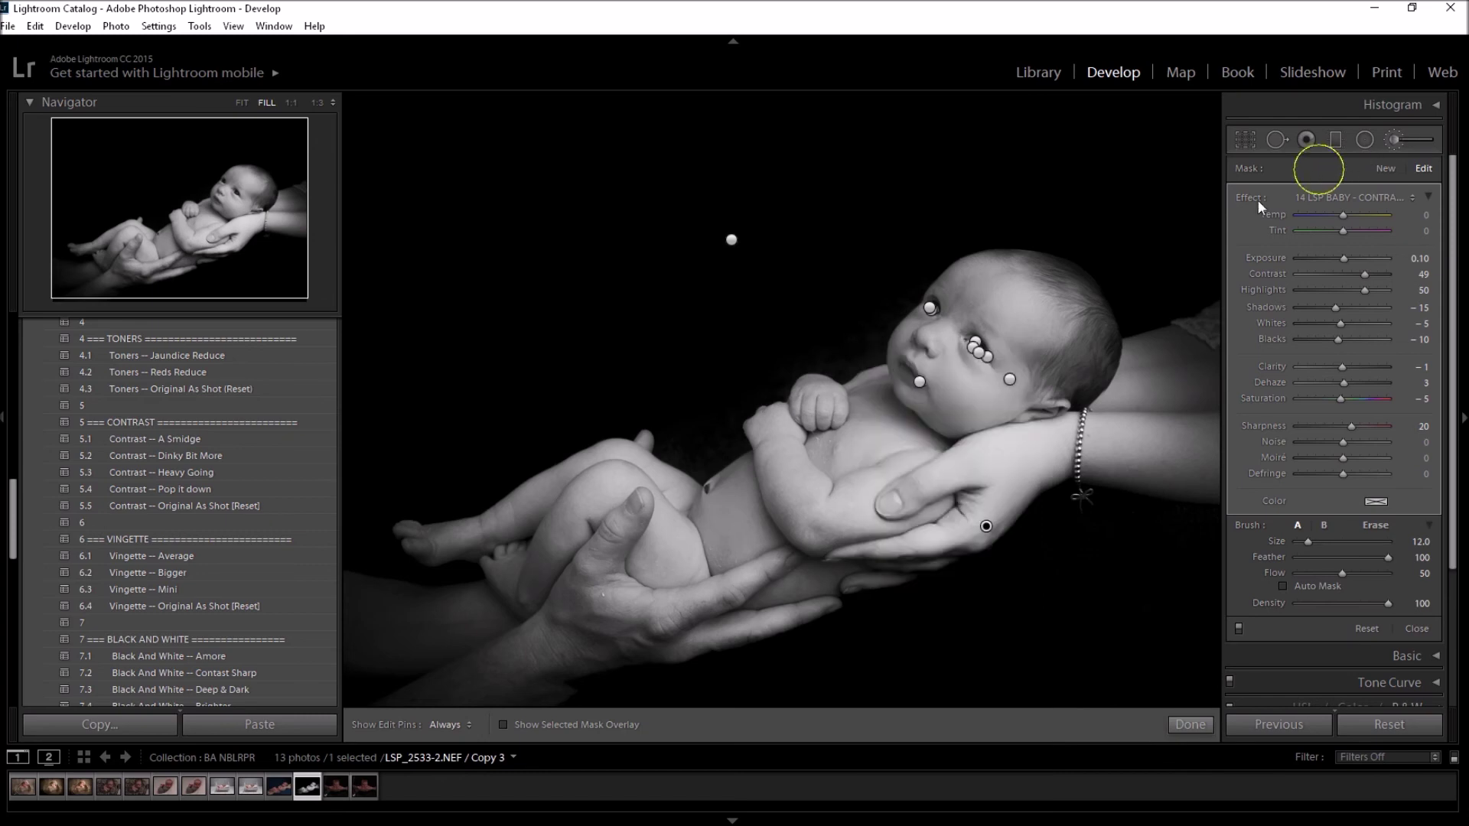
scroll(911, 367, down, 3)
scroll(909, 366, down, 4)
key(h)
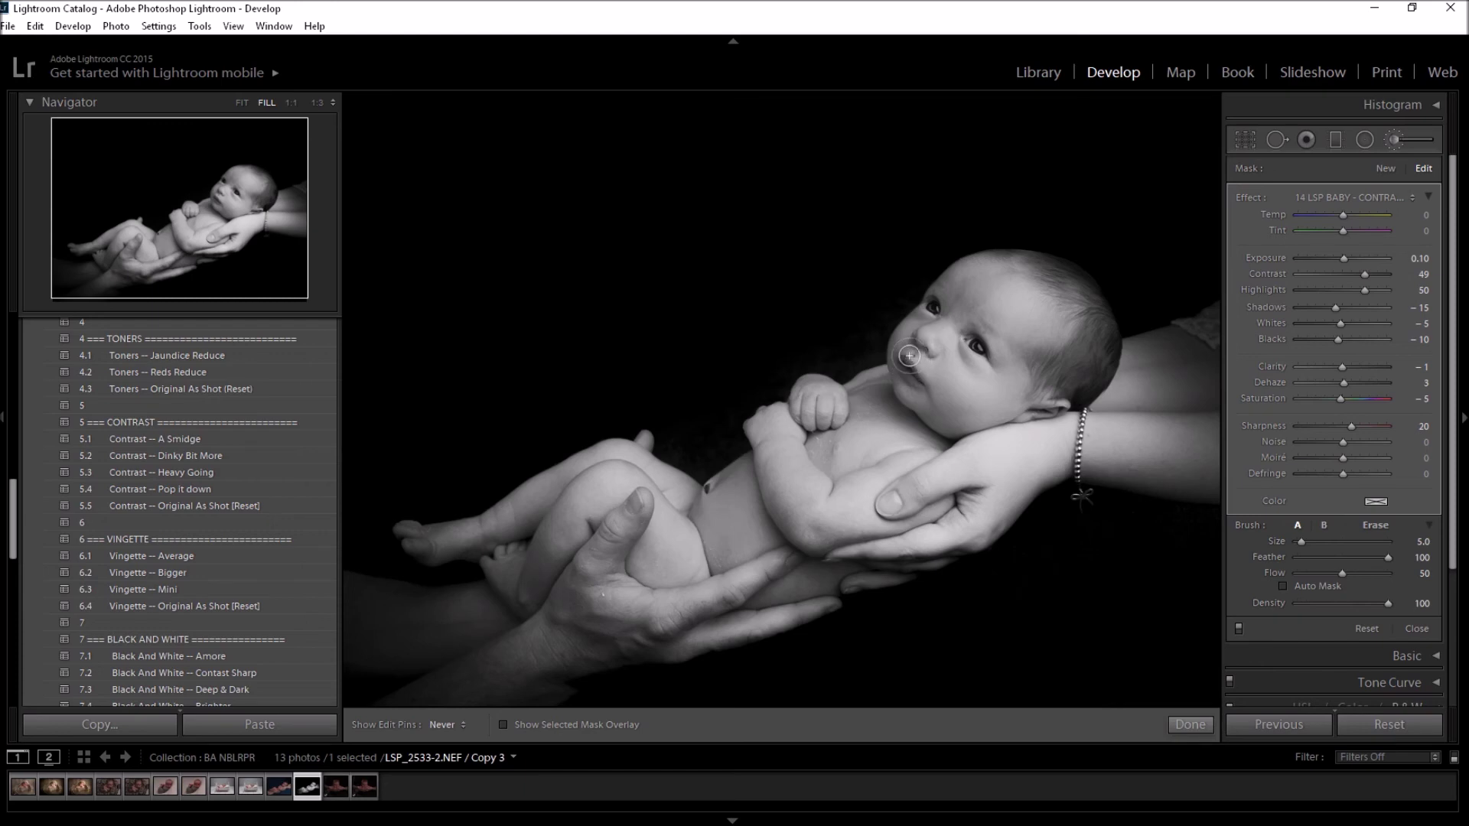
key(h)
Start a new 02 LSP BABY - DARKER (Burn) mask with a size 12 brush, viewing the full photo.
click(1390, 169)
click(1352, 199)
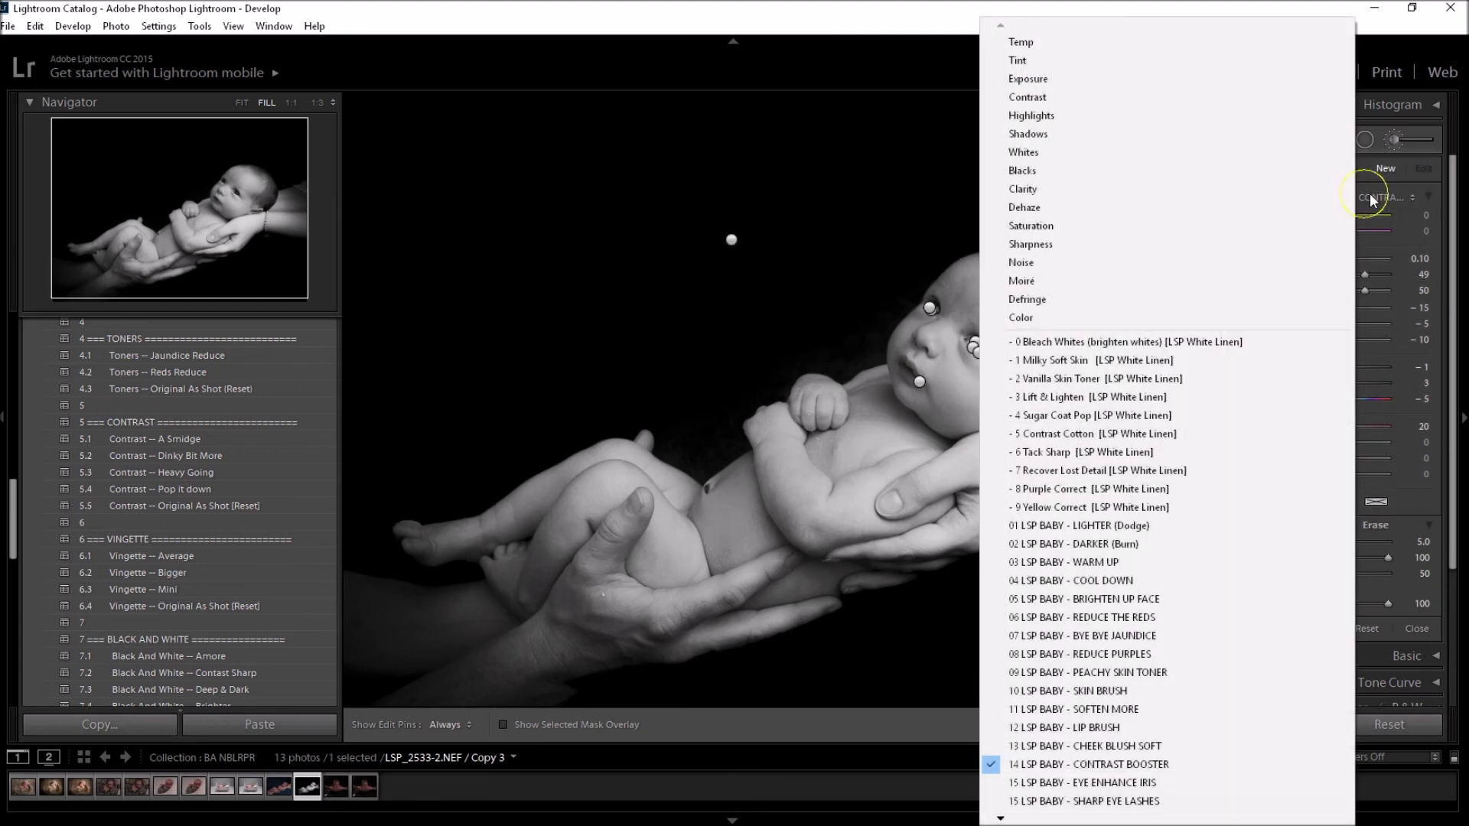
click(1186, 543)
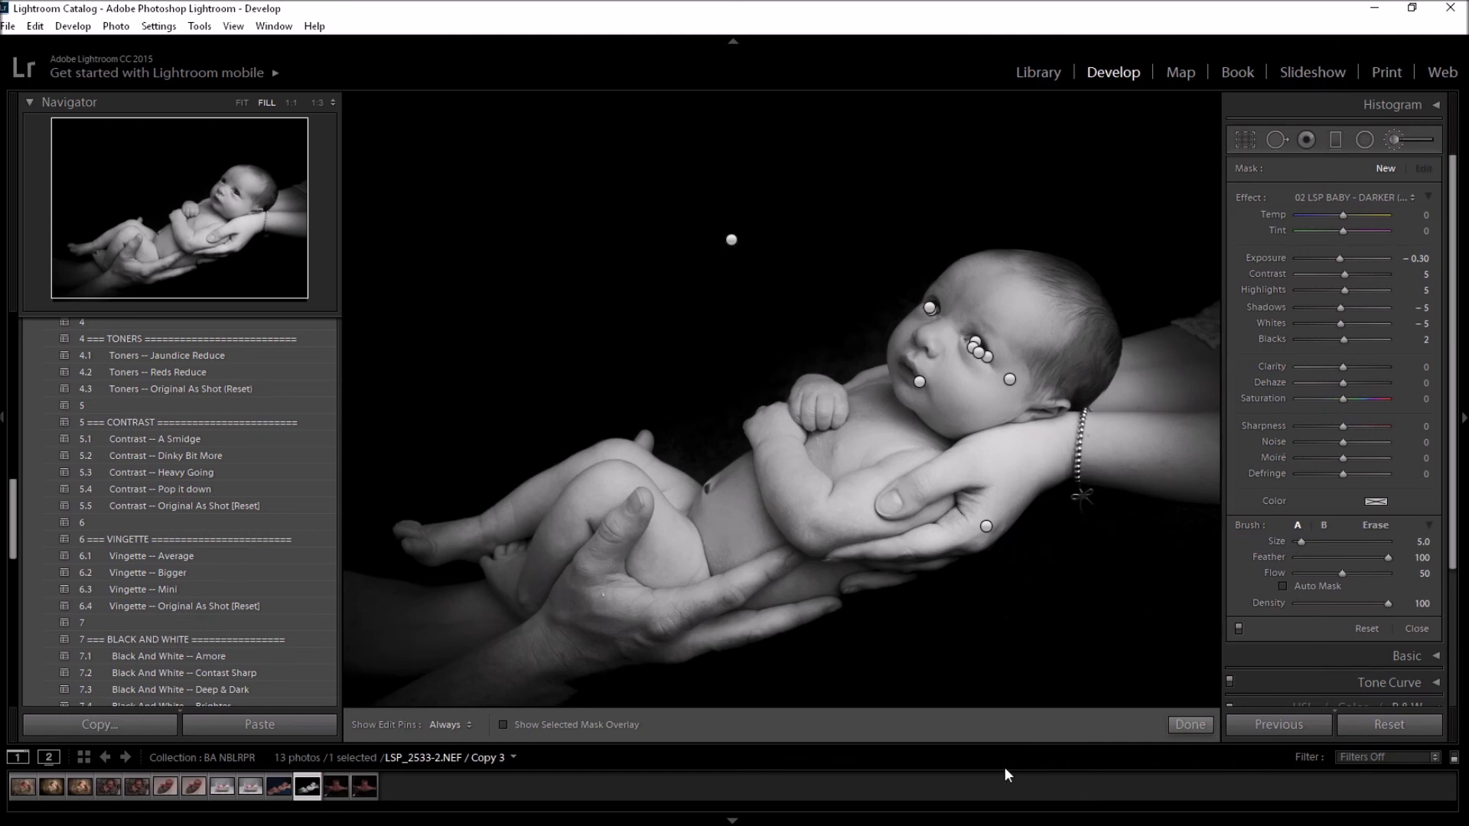
scroll(965, 615, up, 4)
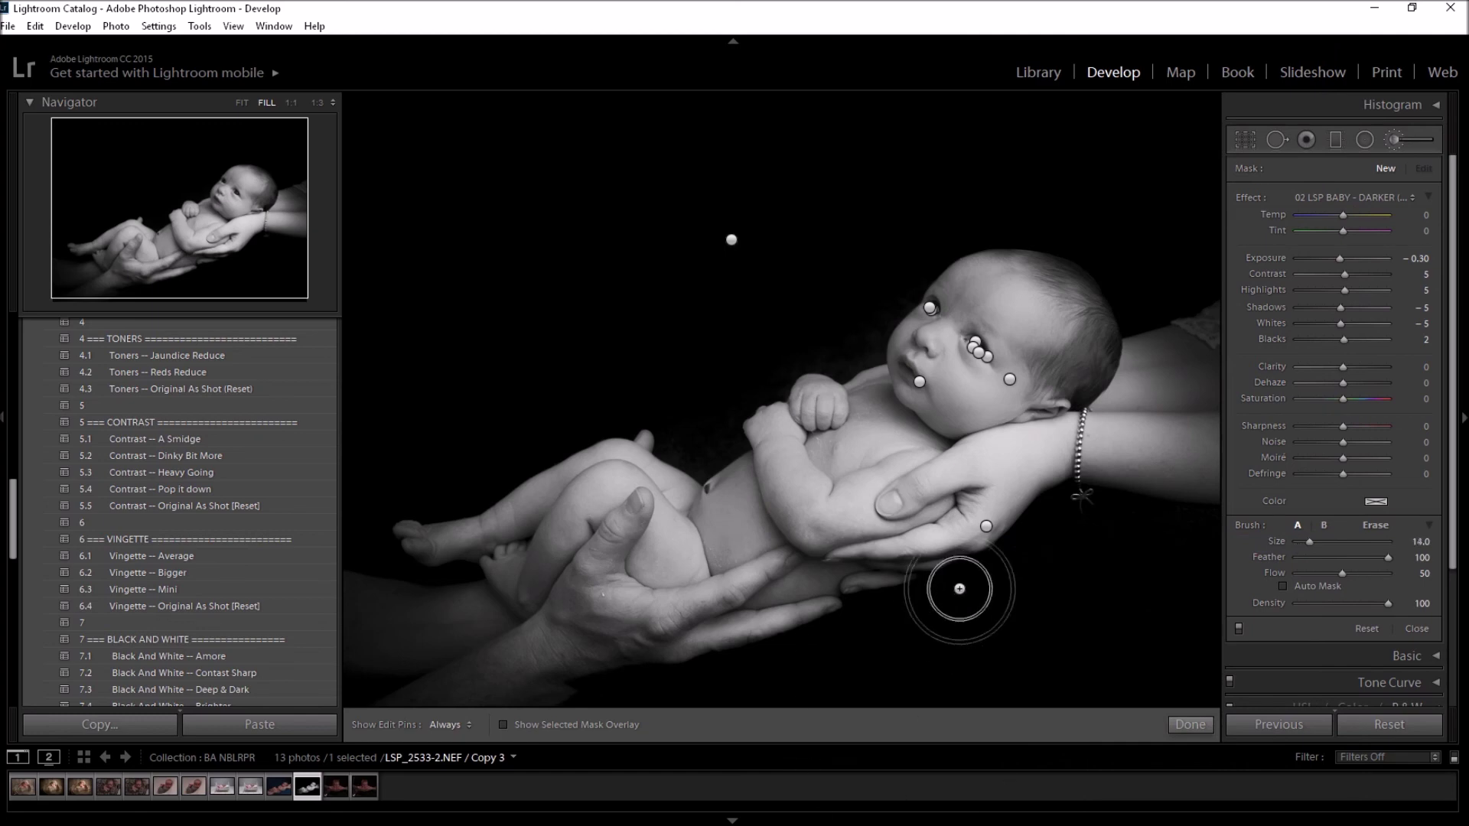
scroll(965, 605, up, 8)
scroll(962, 586, up, 2)
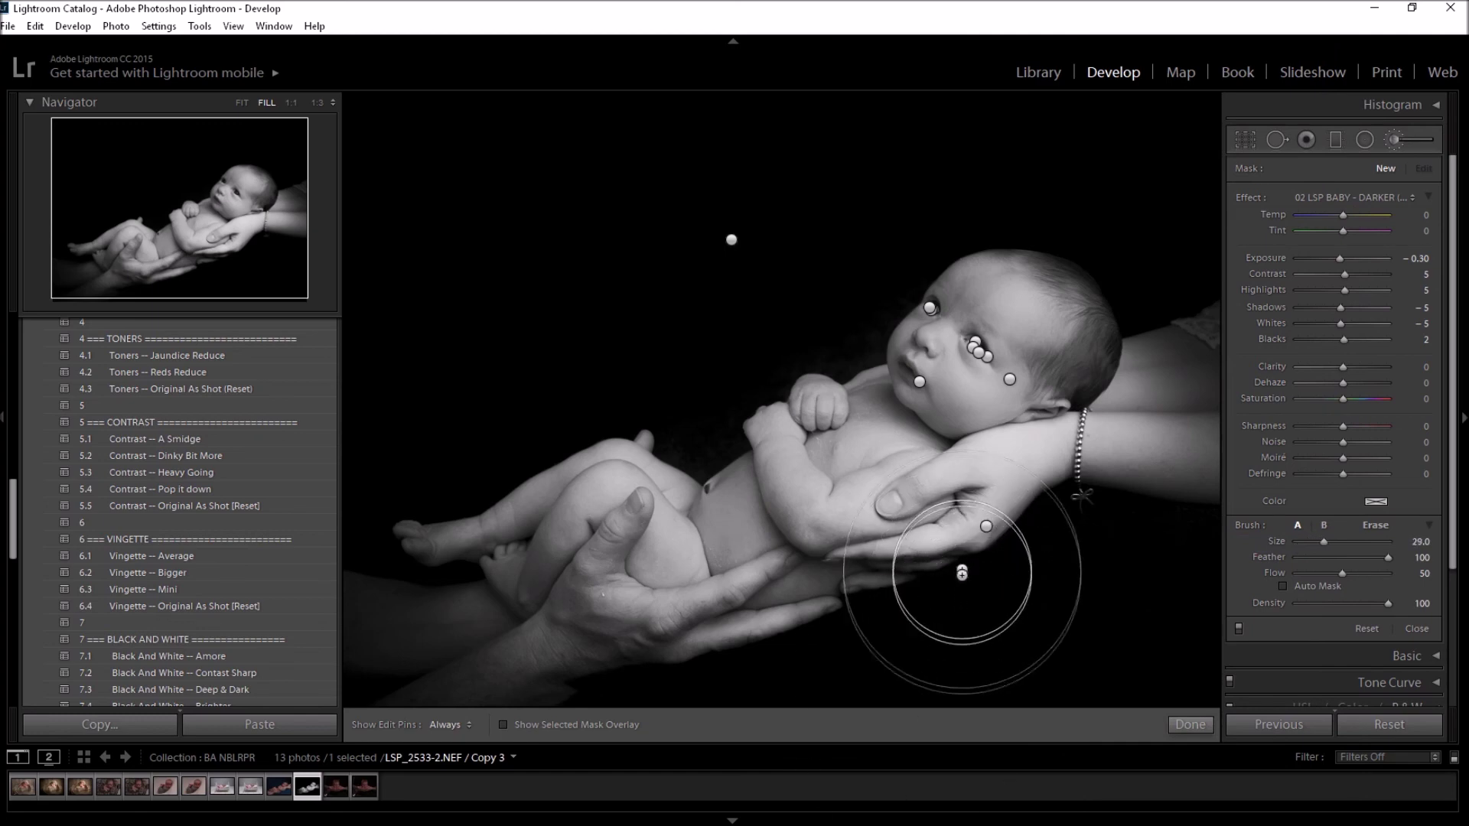
click(241, 103)
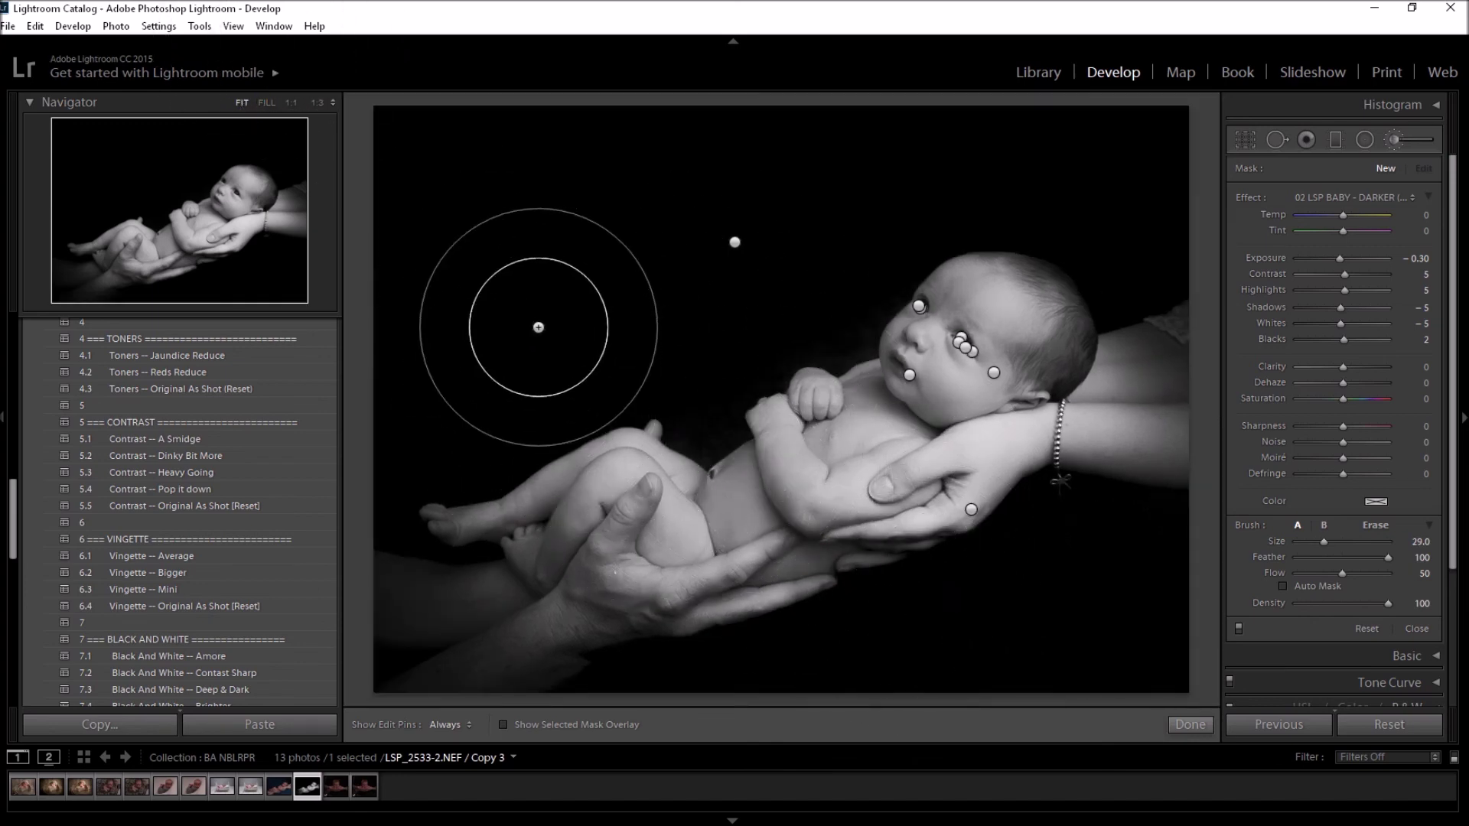
Burn the dark background and the area around the wrist.
key(h)
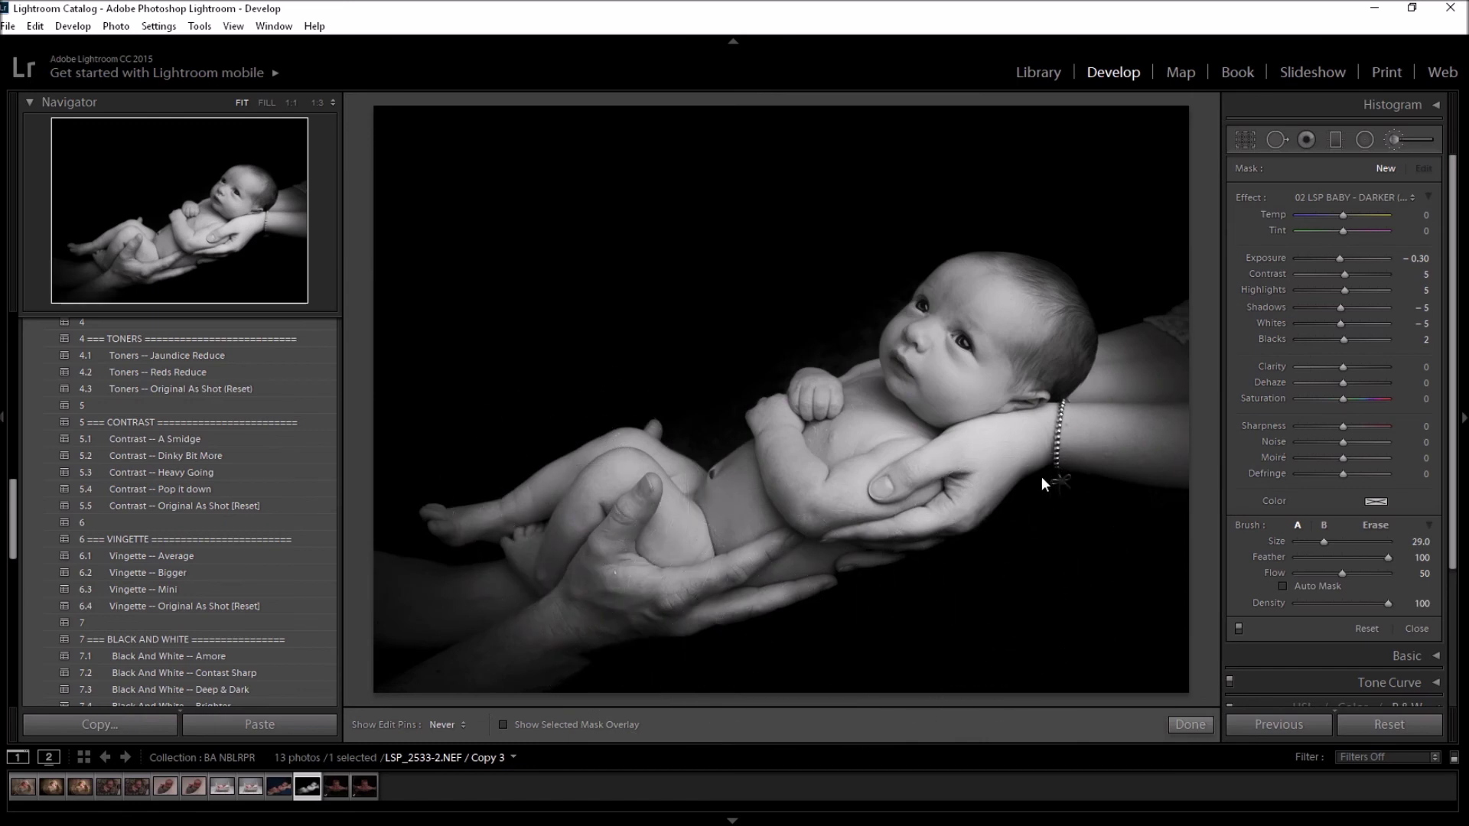
click(1010, 458)
scroll(1008, 456, down, 10)
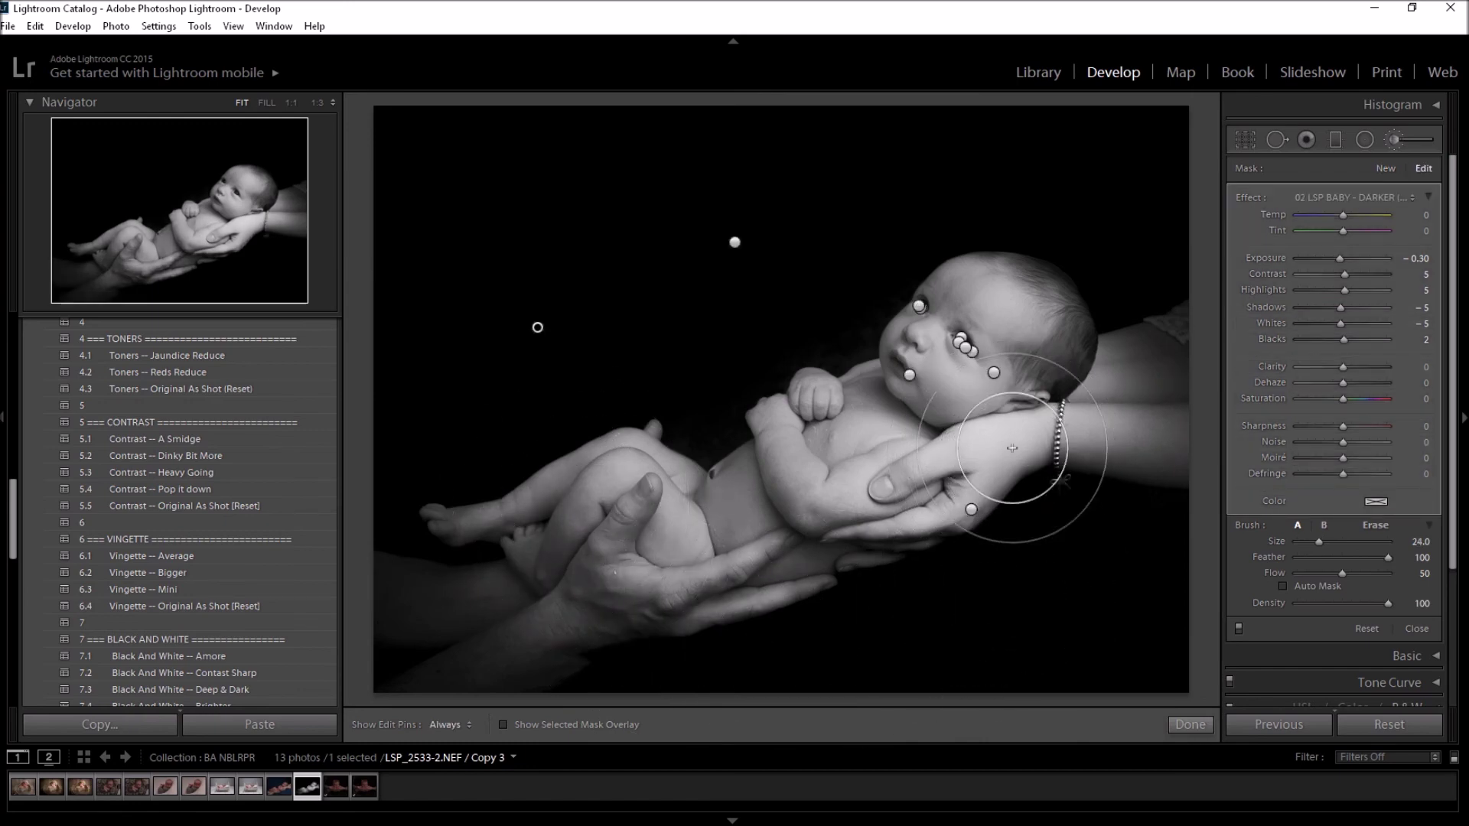
scroll(1019, 435, down, 3)
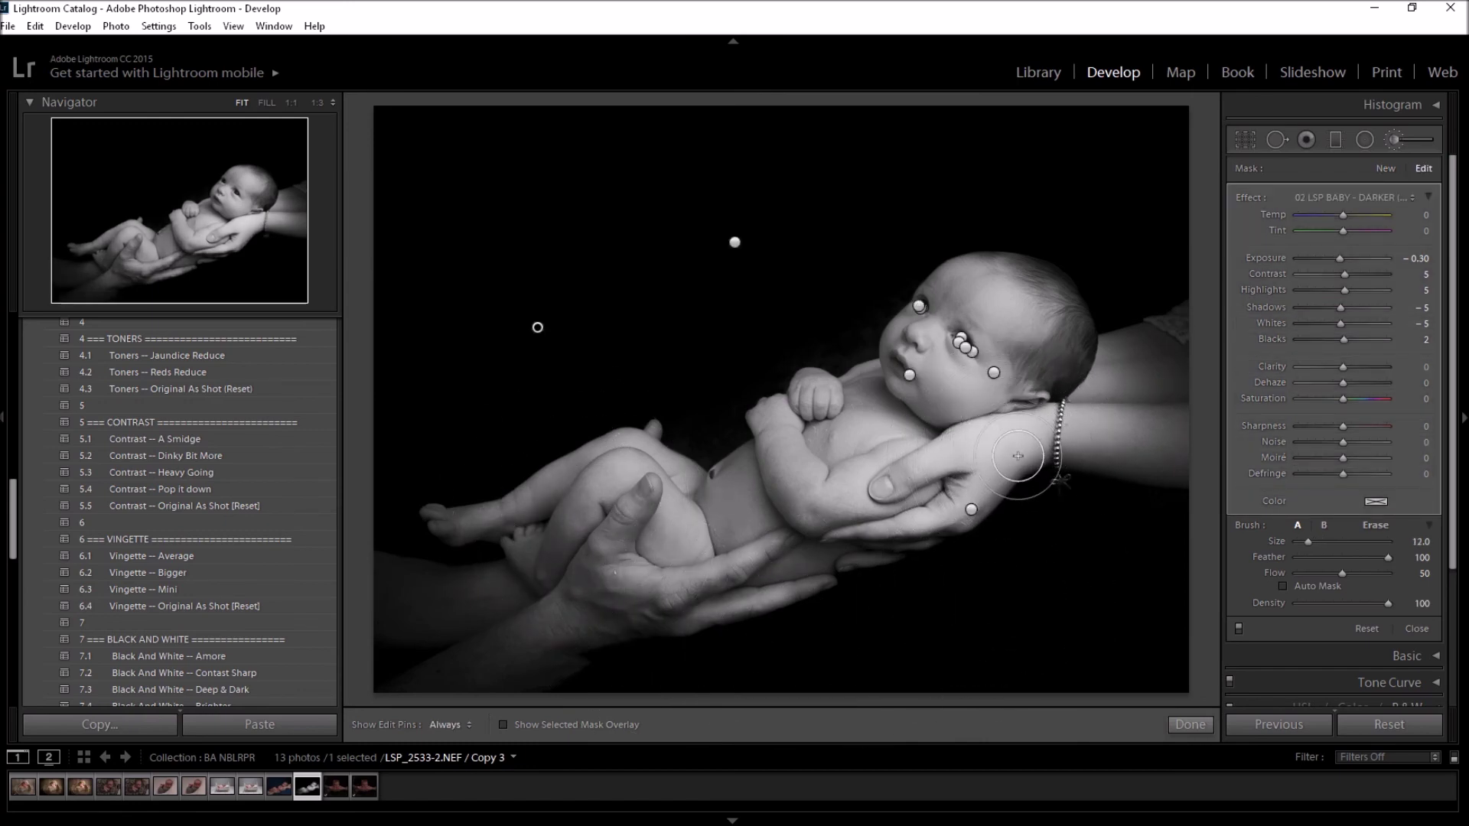
key(h)
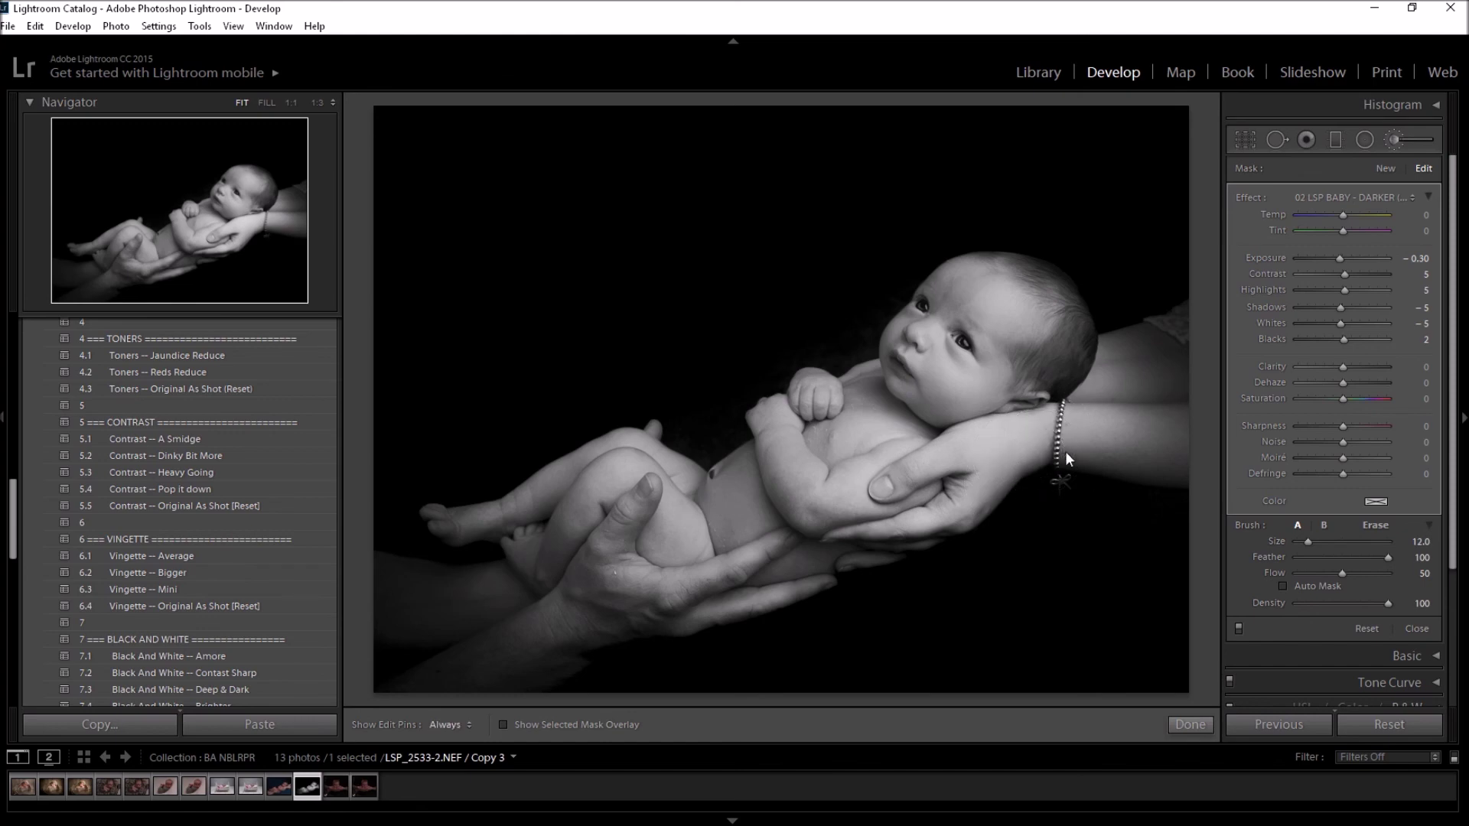
key(h)
drag(10, 547, 2, 383)
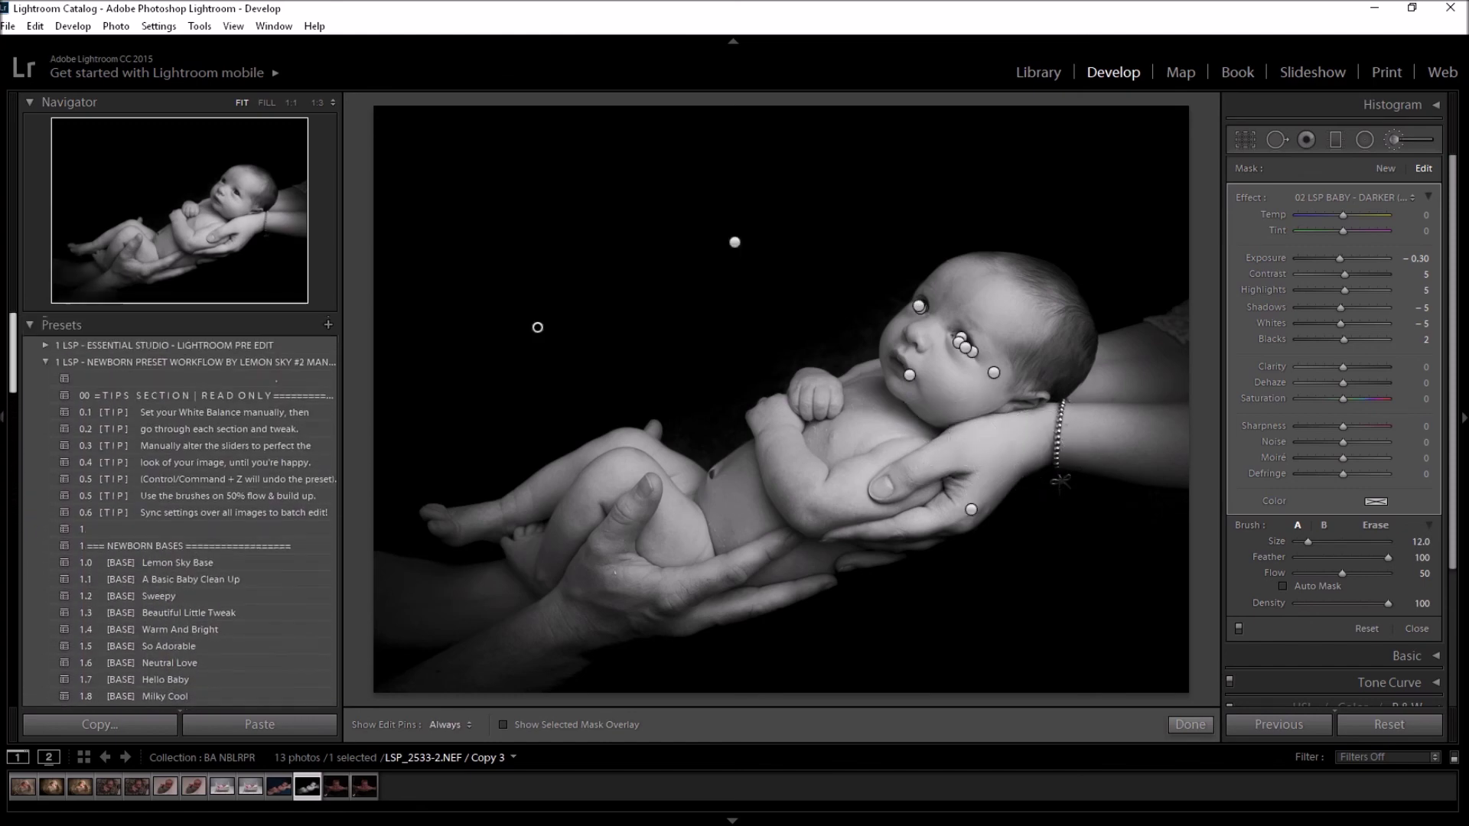
Show the colour original beside the black-and-white edit in Library Survey view.
click(273, 792)
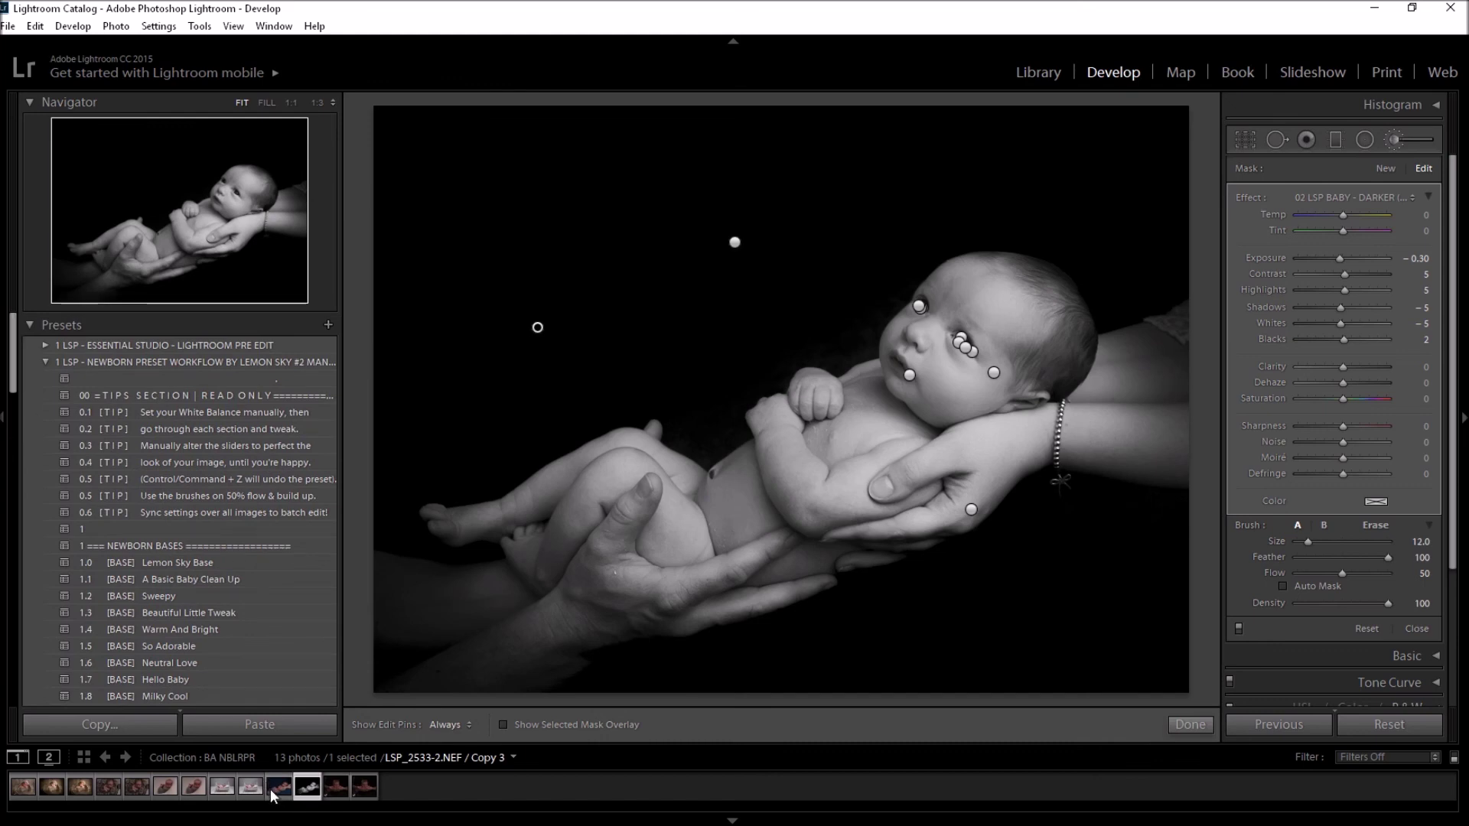
click(1031, 71)
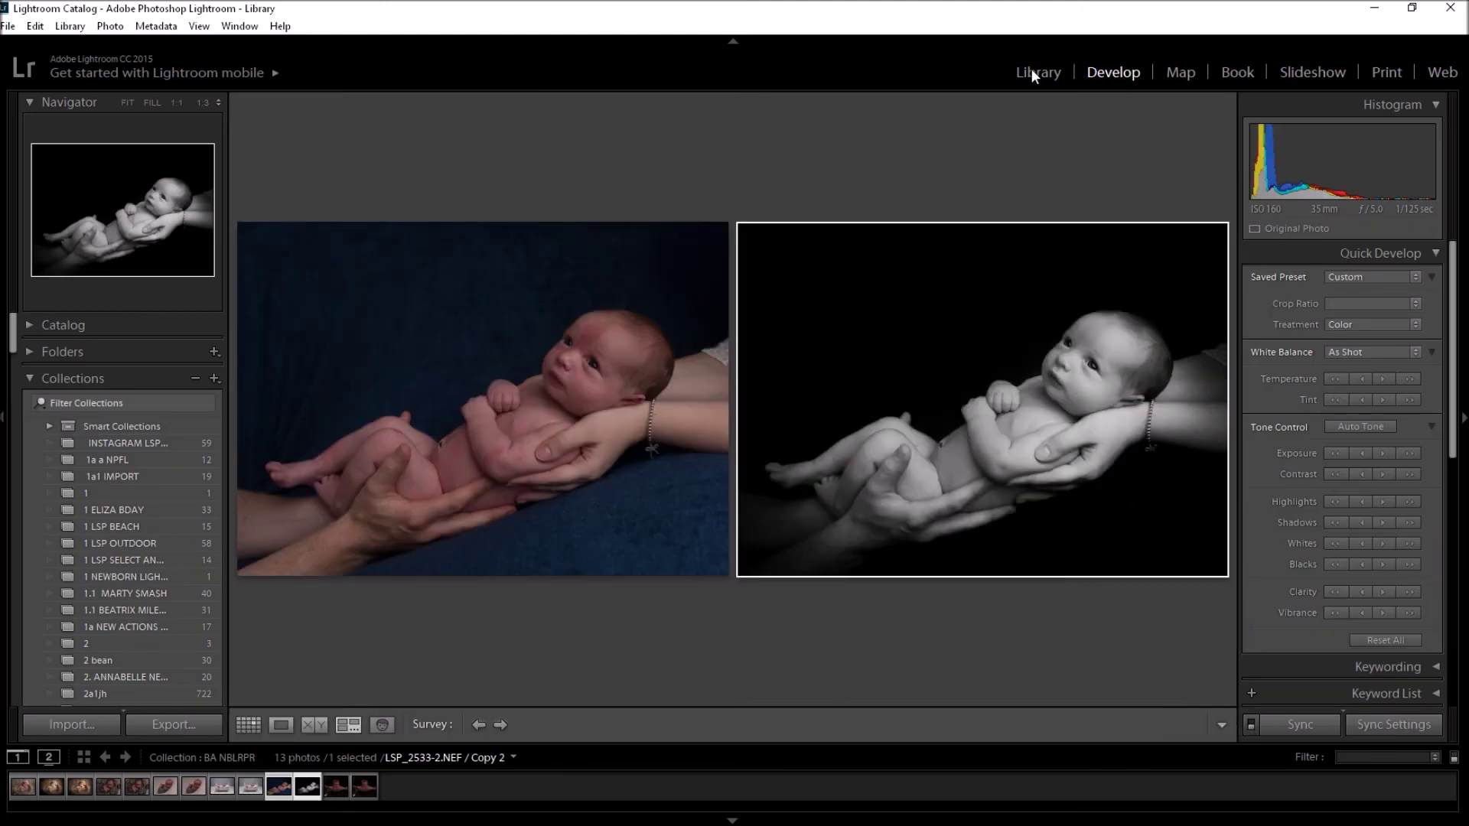